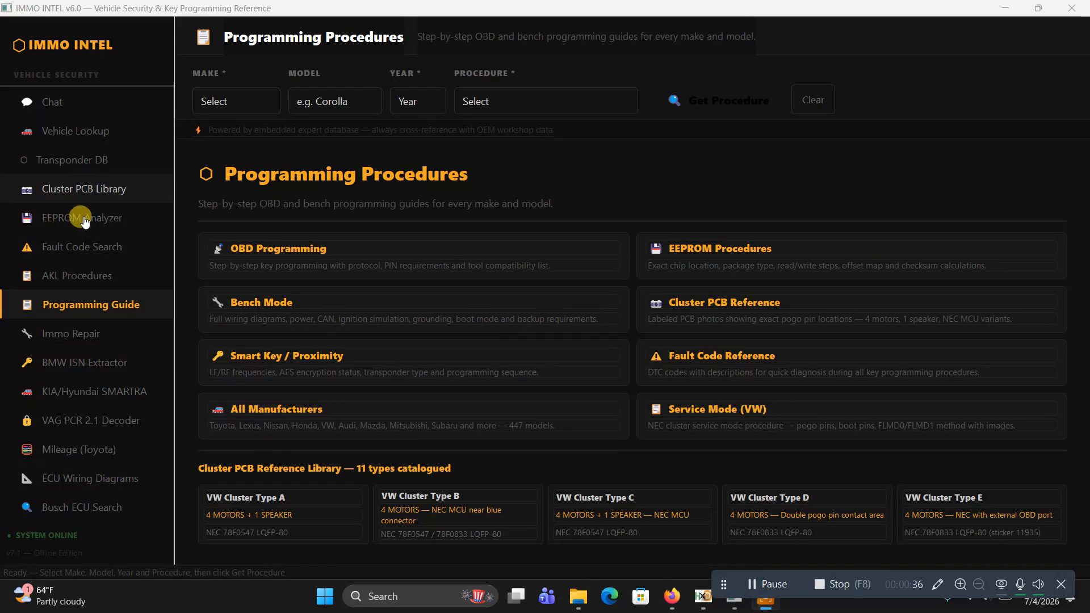
Open the Toyota mileage calculator, and in Firefox open the forum topic "Toyota Yaris 2012 mileage calibration"
left_click(84, 451)
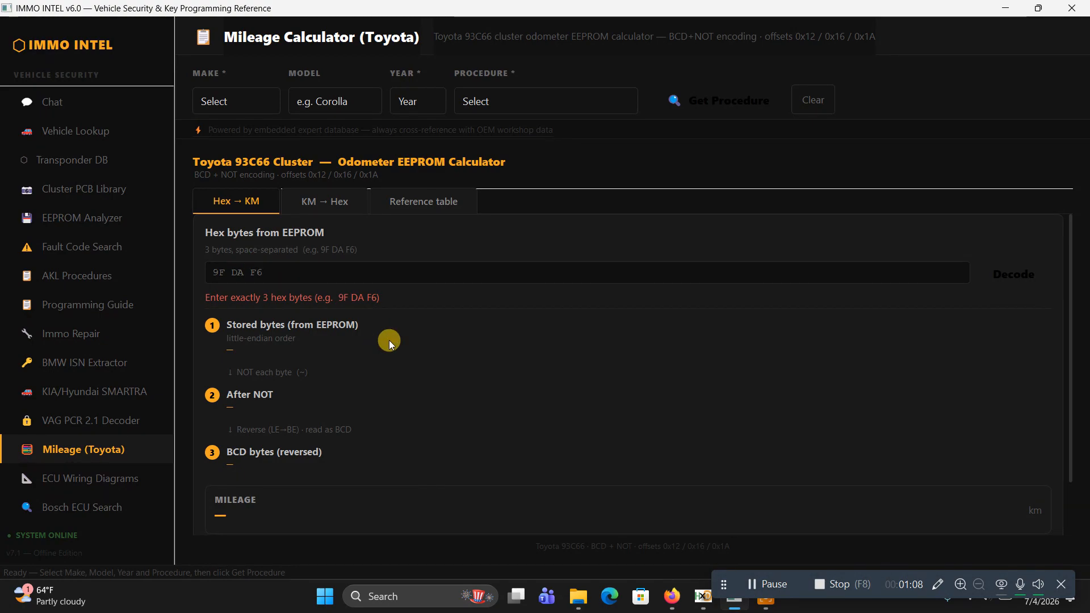
left_click(674, 605)
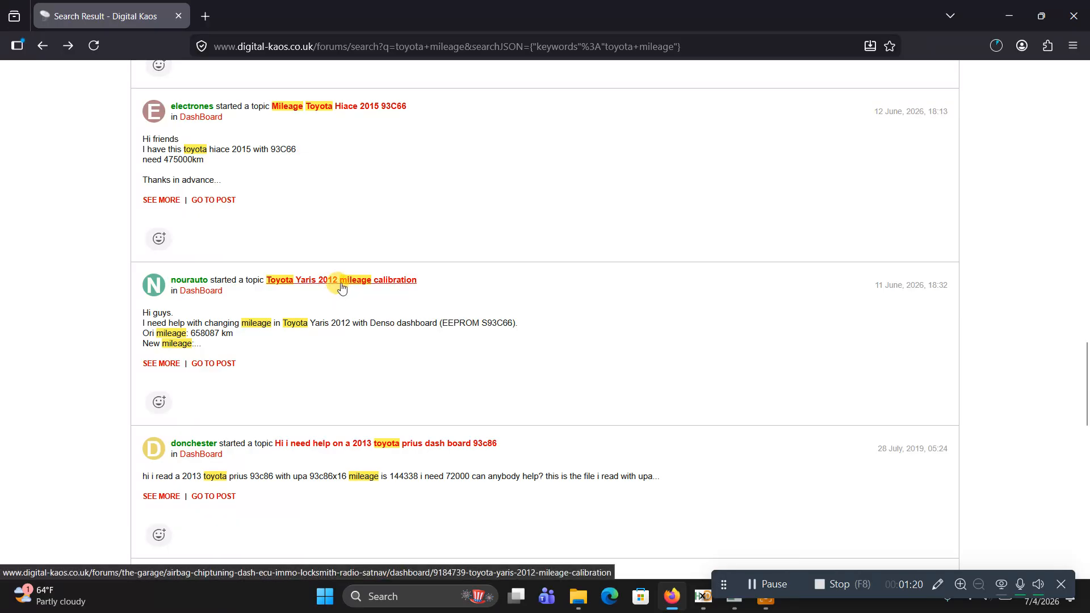
left_click(311, 282)
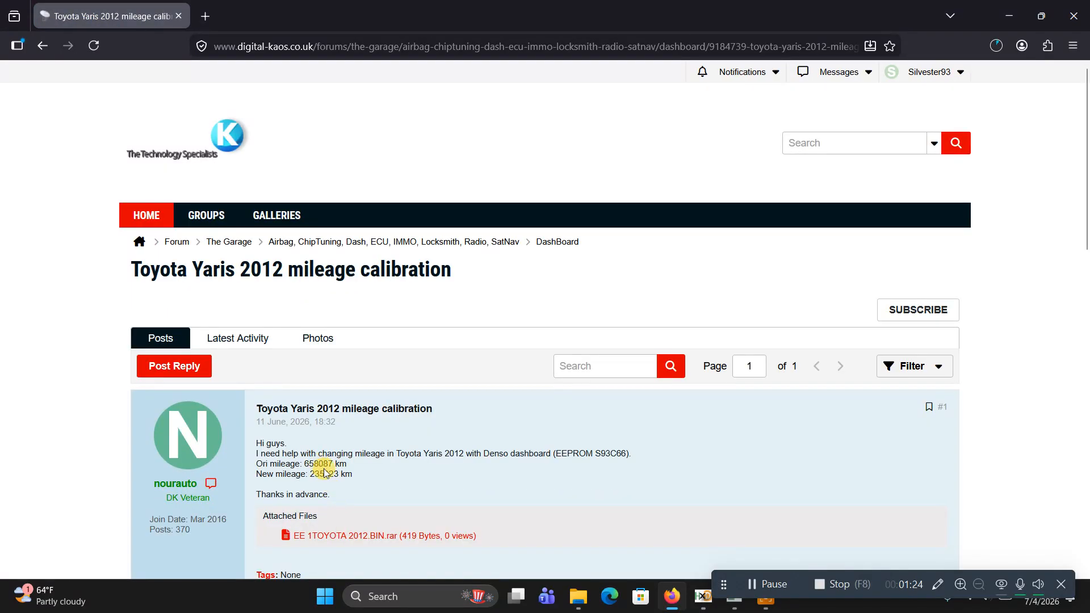
Download the forum post's attachment EE 1TOYOTA 2012.BIN.rar and select toyota 658087.bin in File Explorer's mileage folder
left_click_drag(333, 464, 304, 464)
key("ctrl+c")
left_click(347, 537)
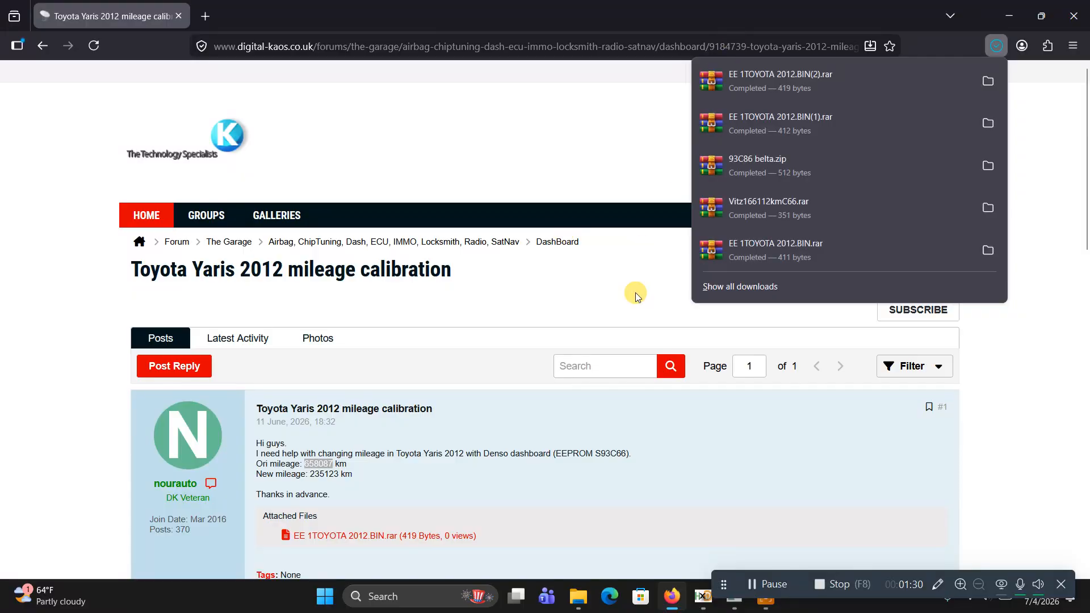
left_click(536, 140)
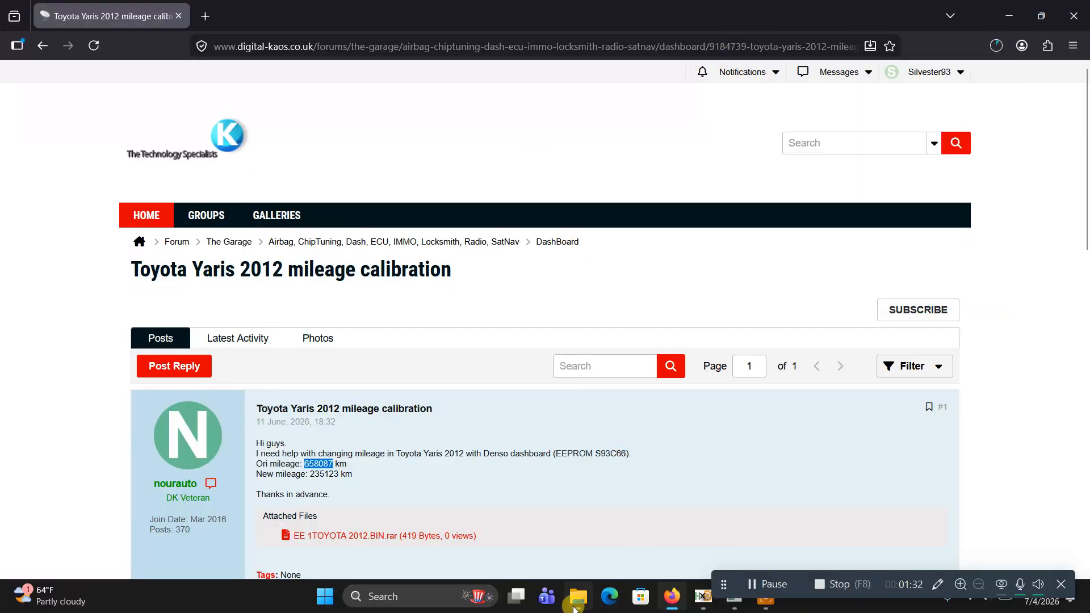
left_click(577, 597)
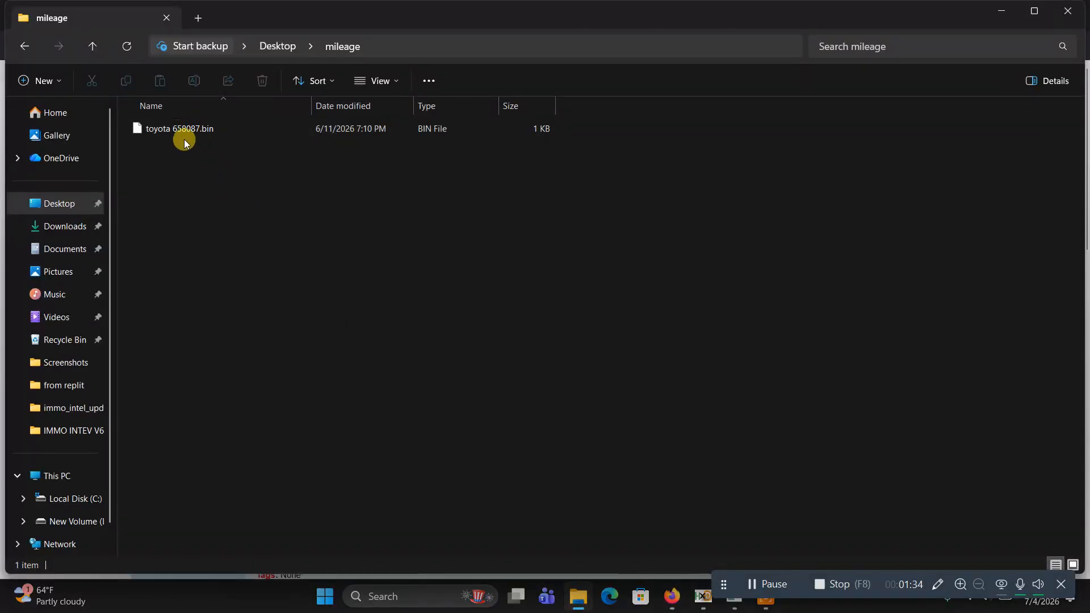
left_click(184, 136)
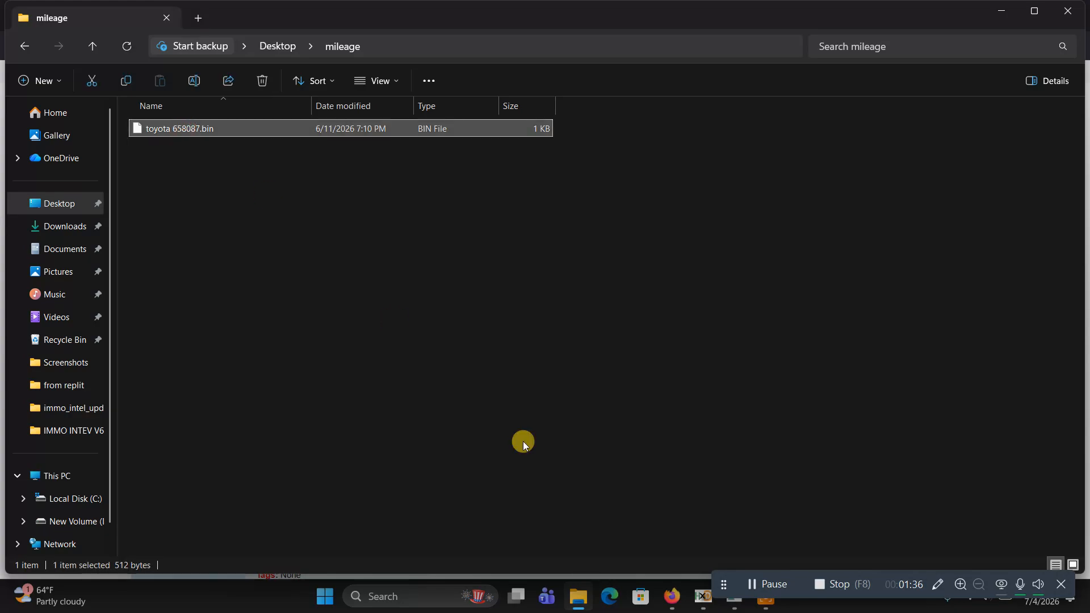
Copy the original mileage 658087 from the forum post in Firefox into IMMO INTEL's KM → Hex calculator as the mileage to encode
left_click(672, 596)
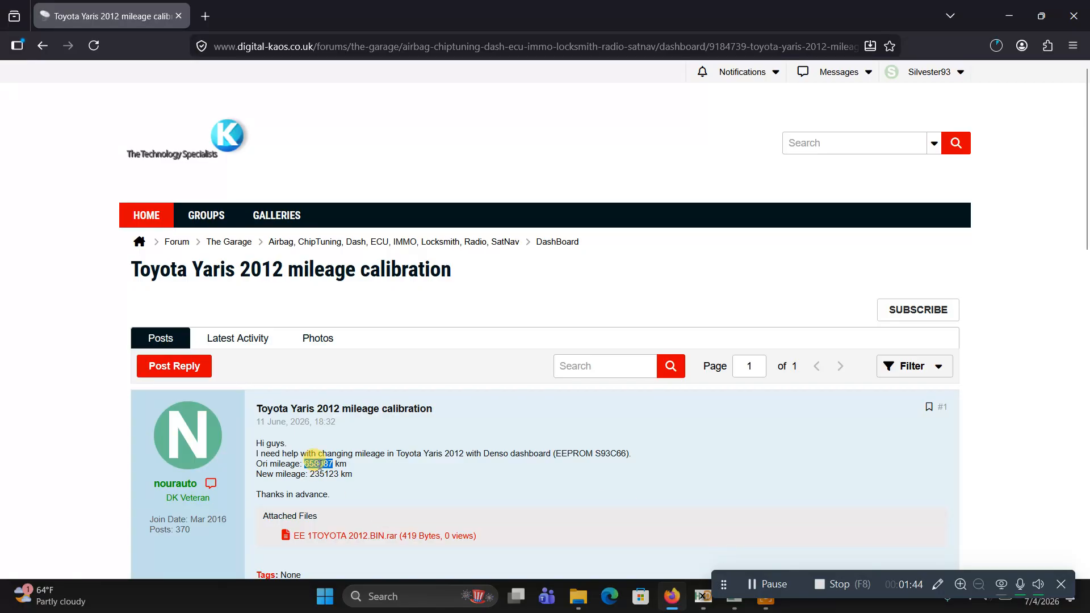
right_click(318, 464)
left_click(350, 216)
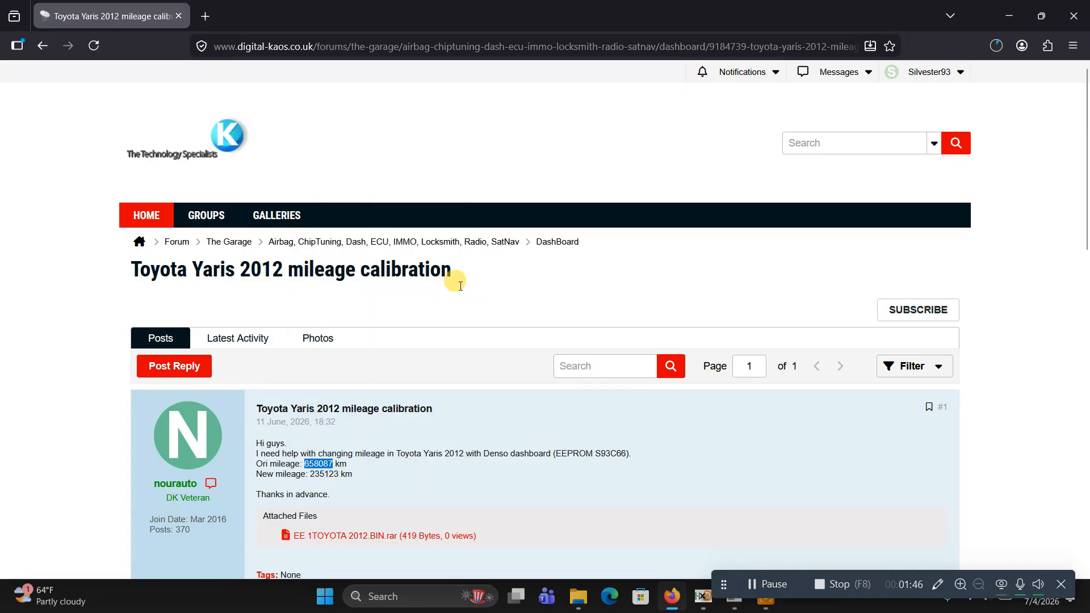
left_click(734, 603)
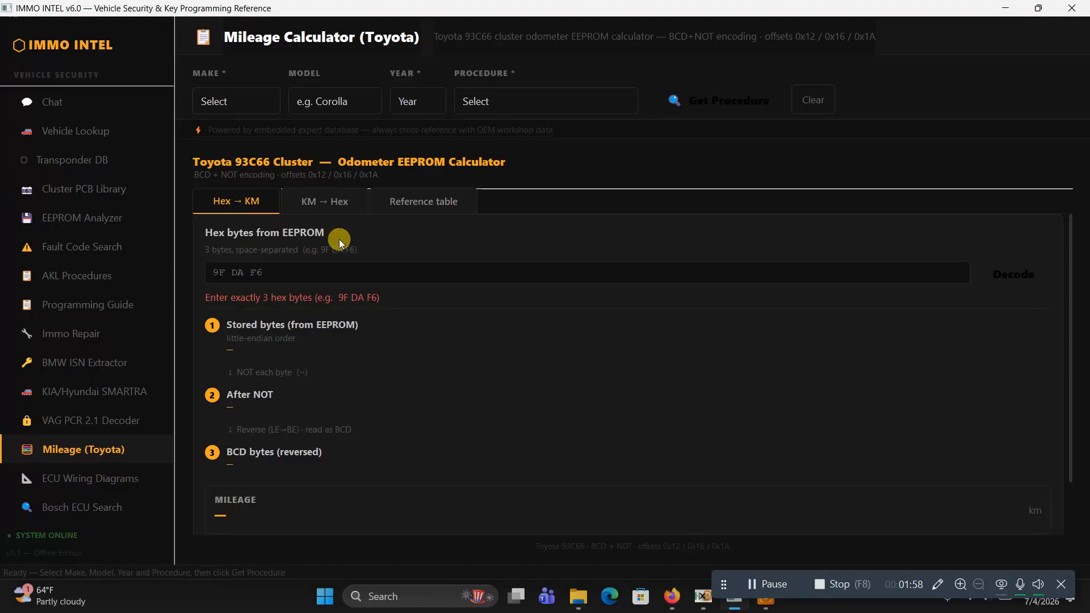
left_click(319, 201)
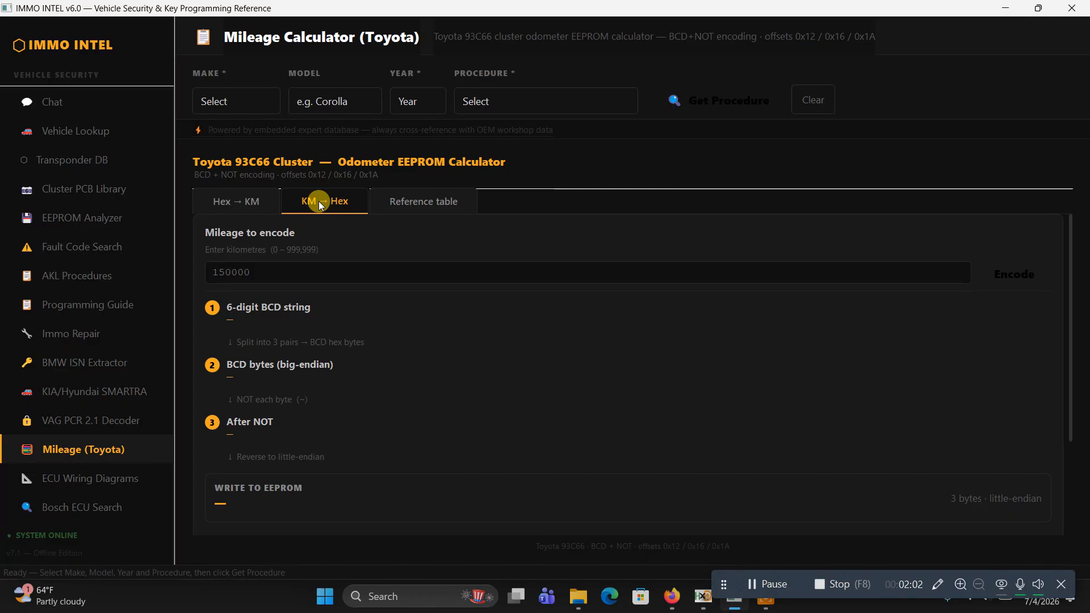
right_click(238, 276)
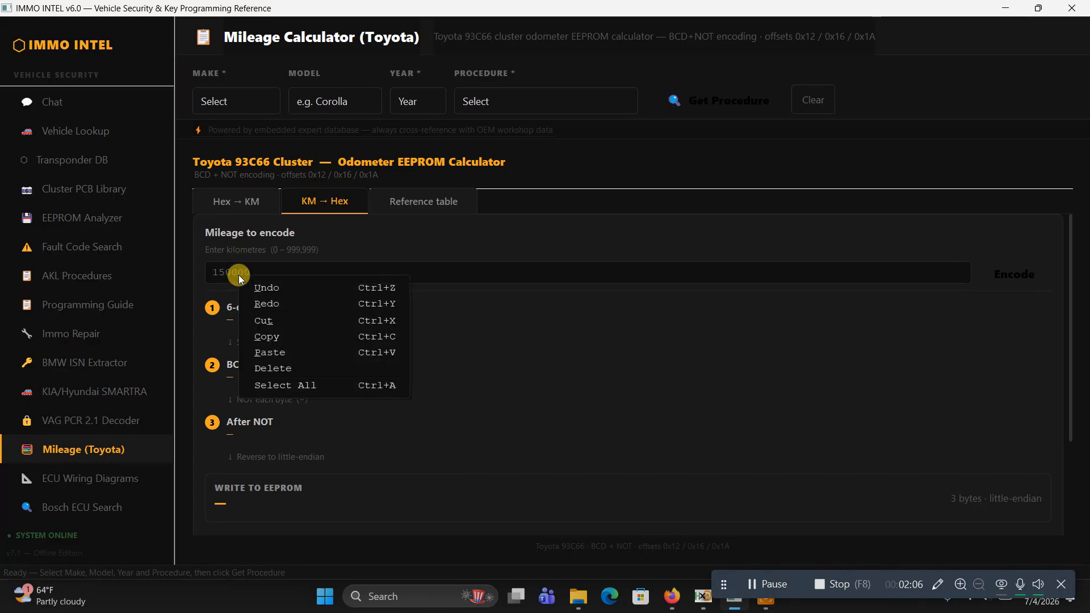
left_click(284, 352)
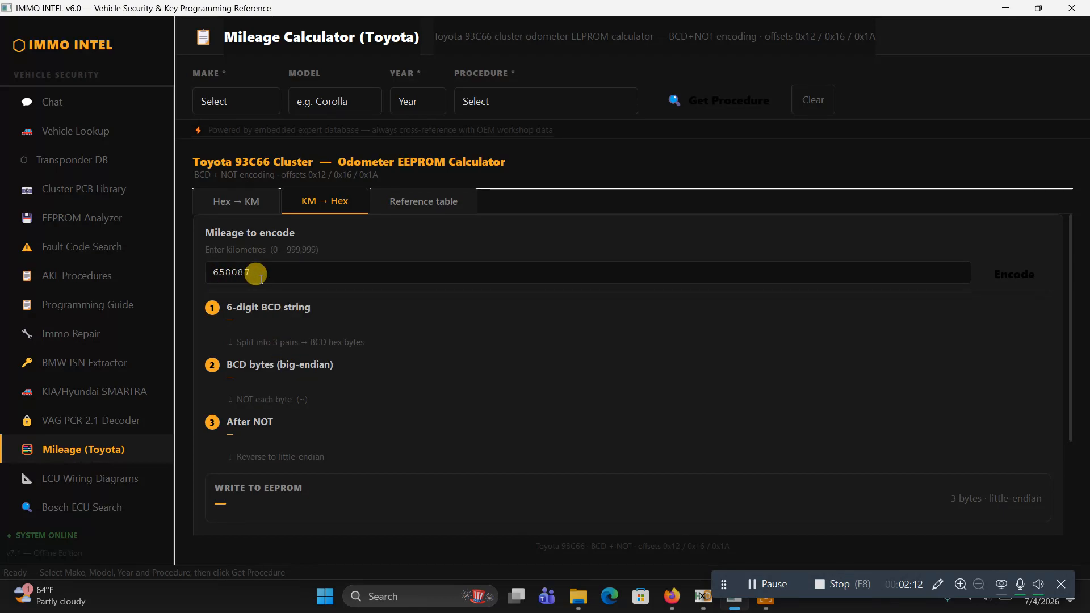
Recheck the original mileage in the Firefox forum post and encode 658087 km into EEPROM bytes in IMMO INTEL
left_click(673, 597)
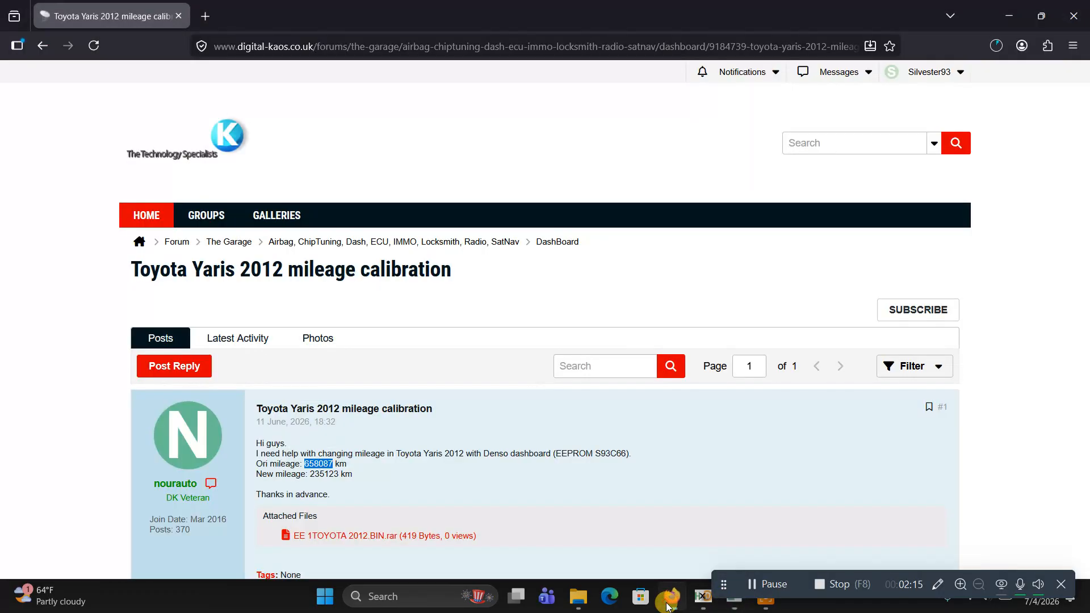
left_click(319, 465)
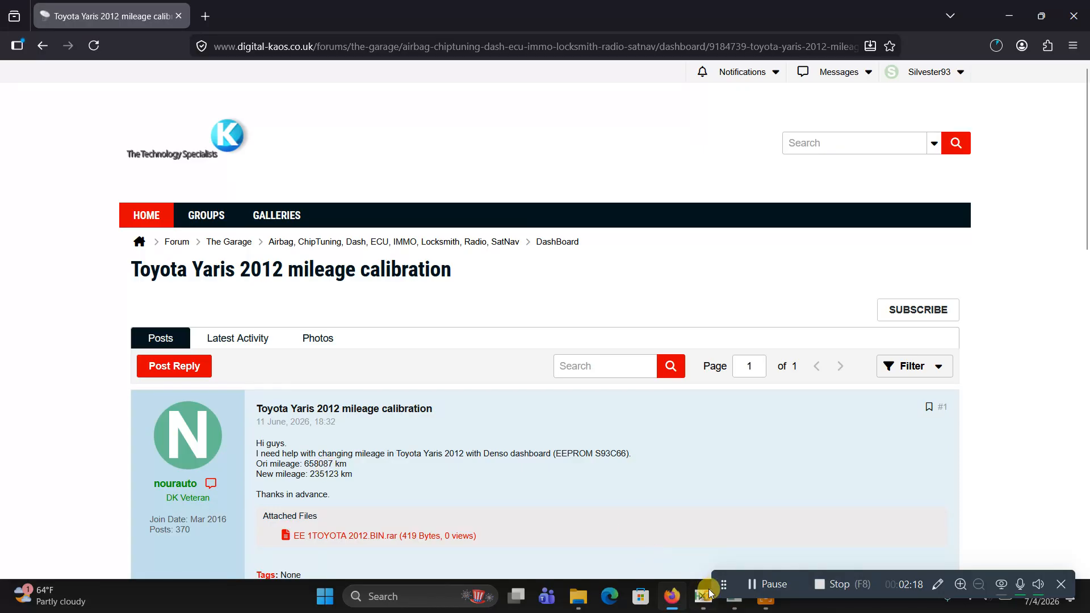
mouse_move(734, 596)
left_click(733, 516)
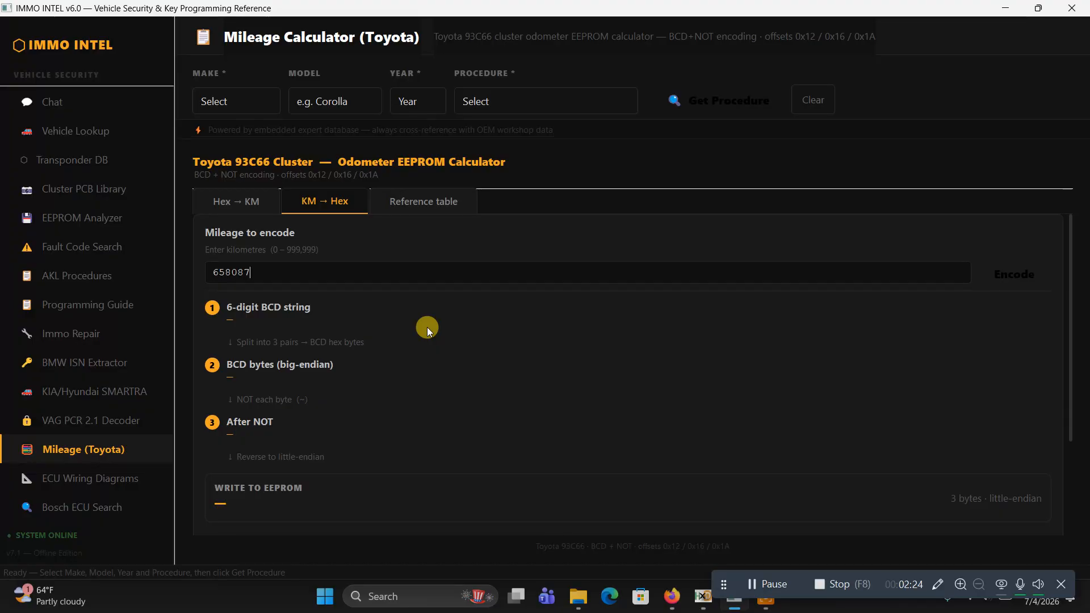
key("Return")
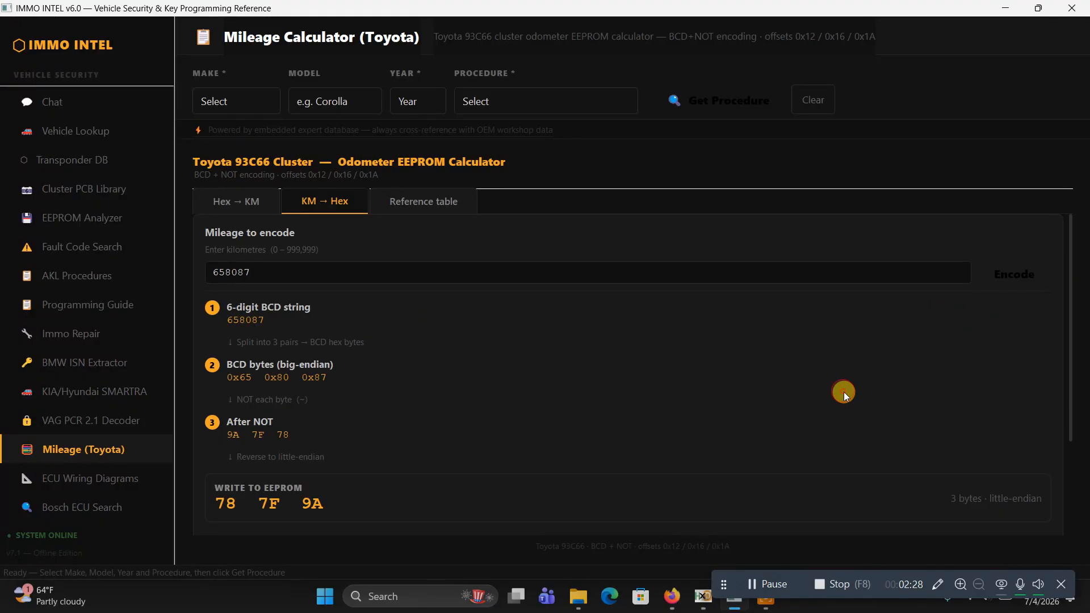
scroll(843, 391, "down", 1)
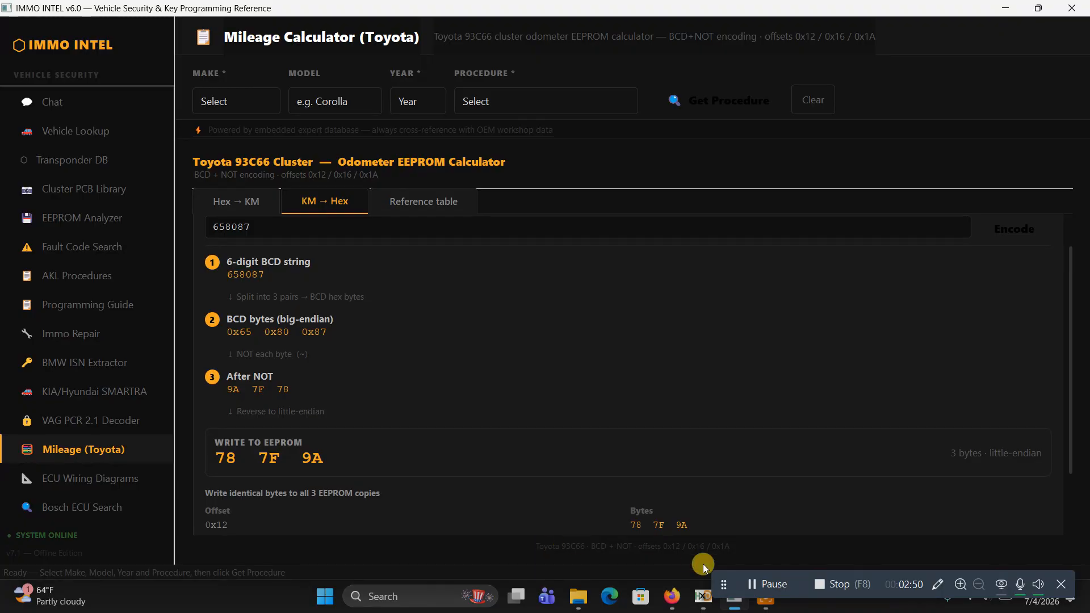
Open toyota 658087.bin from the mileage folder in the HxD hex editor
left_click(703, 603)
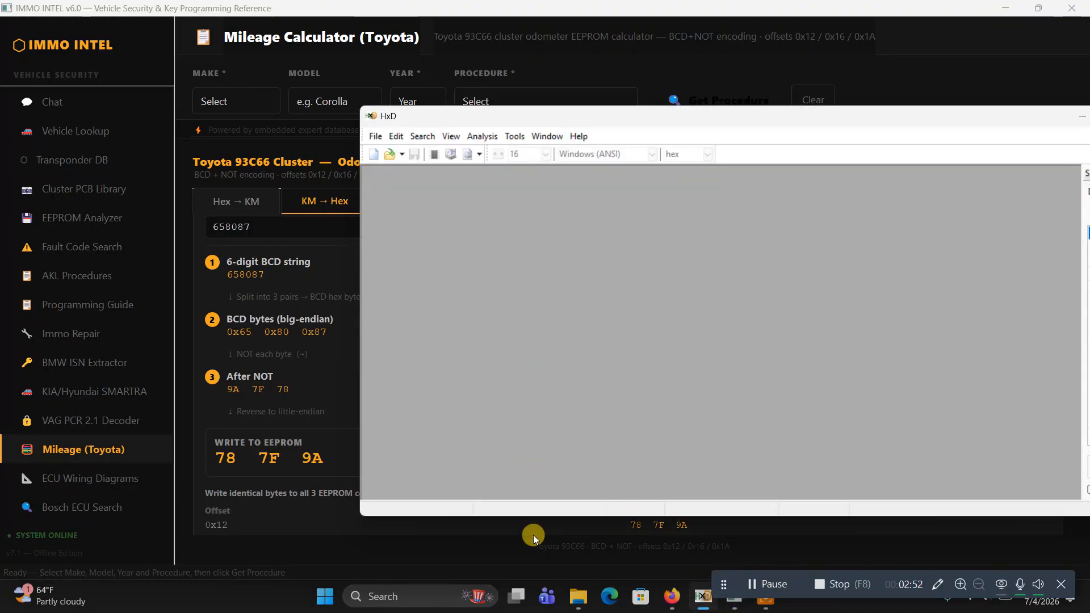
left_click(578, 604)
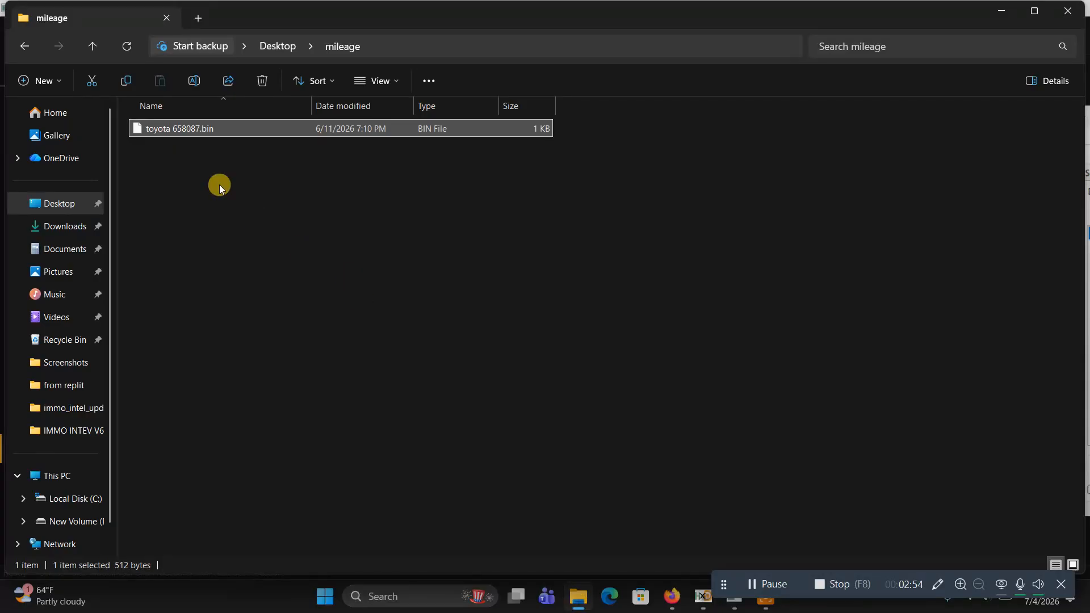
left_click_drag(162, 129, 498, 325)
left_click(766, 610)
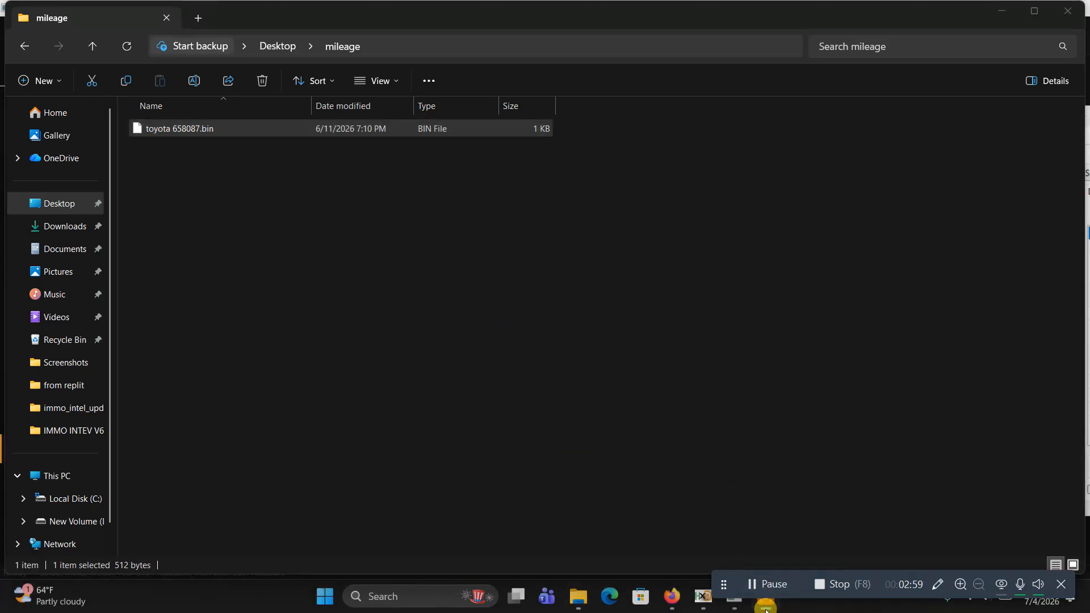
left_click(700, 601)
left_click_drag(191, 128, 445, 271)
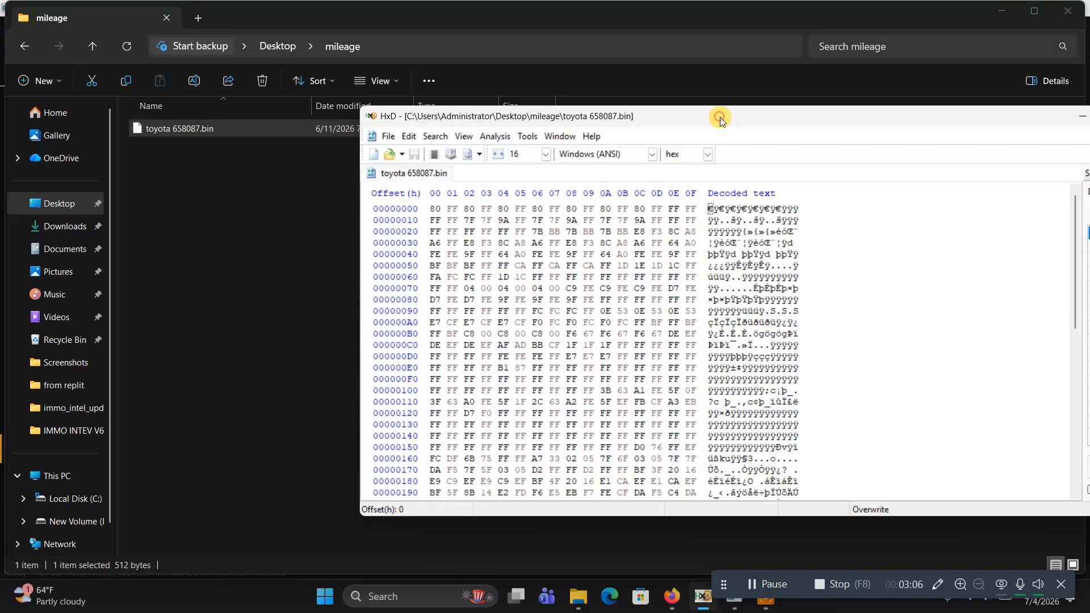
Close File Explorer and place the HxD window beside the calculator's encoded bytes
left_click_drag(720, 117, 613, 108)
left_click(1057, 17)
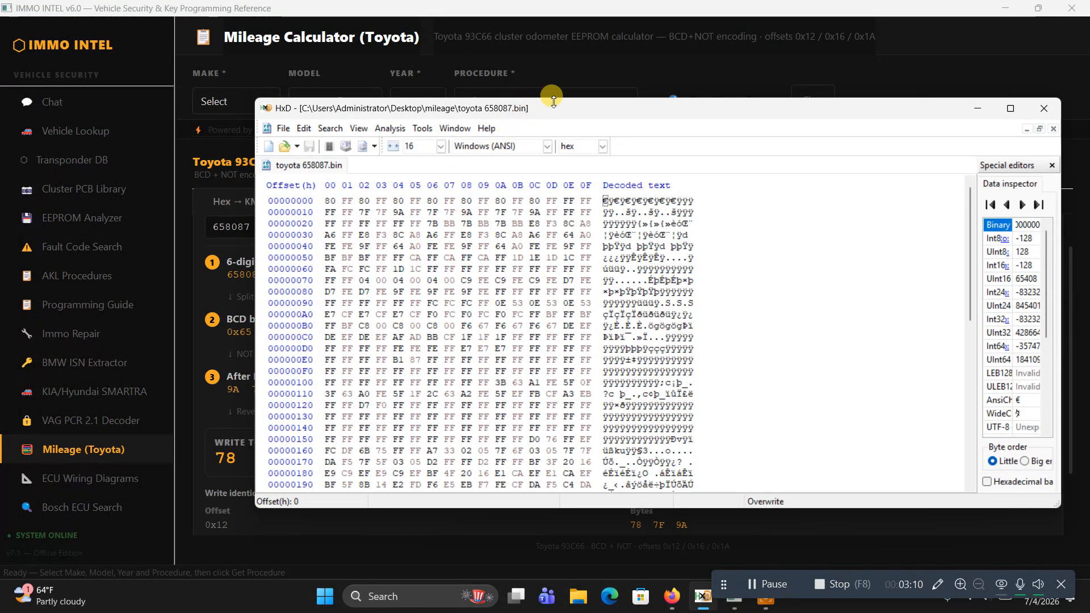
left_click_drag(555, 107, 679, 73)
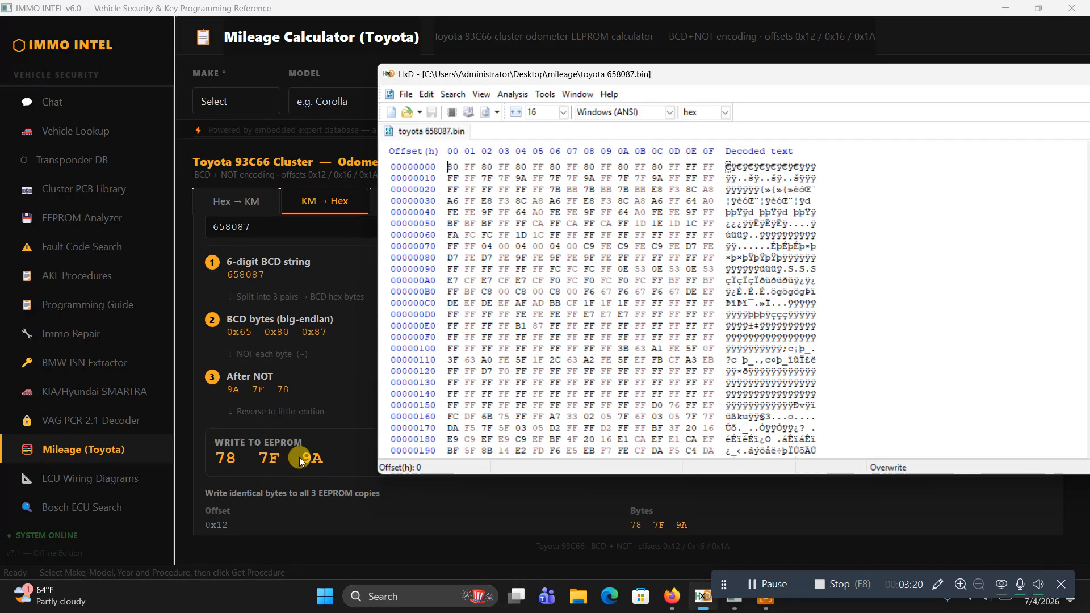
Compare the calculator's encoded bytes with row 00000010 of toyota 658087.bin in HxD
left_click(335, 458)
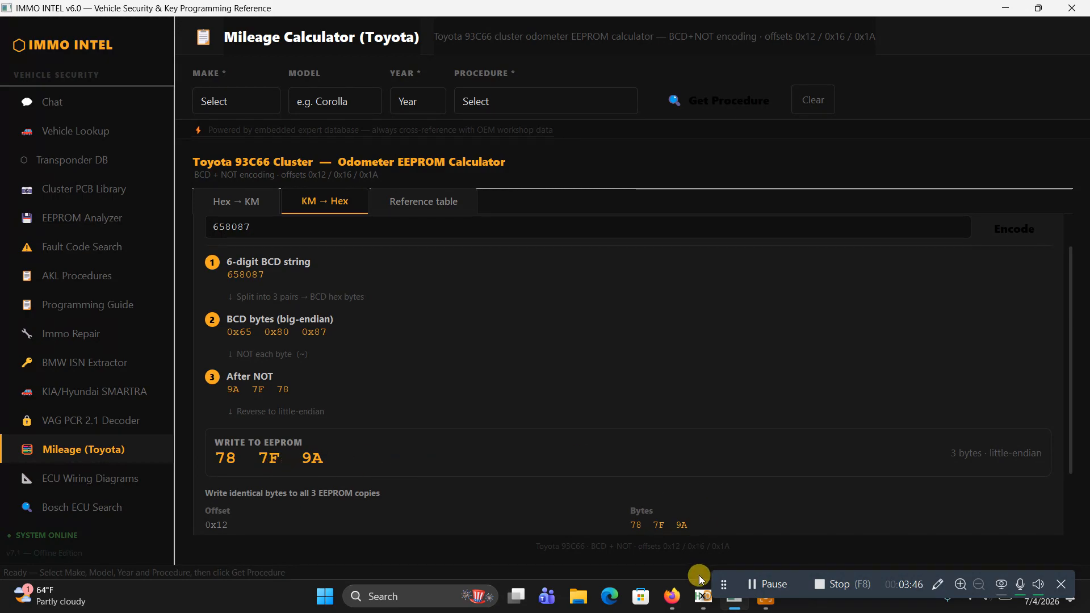
left_click(704, 601)
left_click(519, 202)
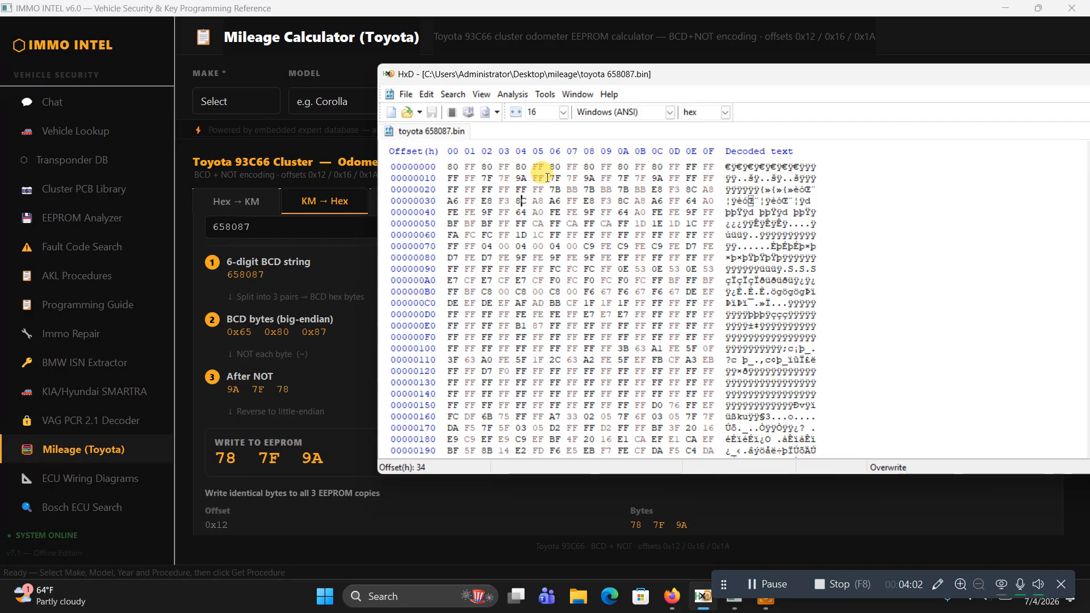
left_click_drag(547, 178, 500, 178)
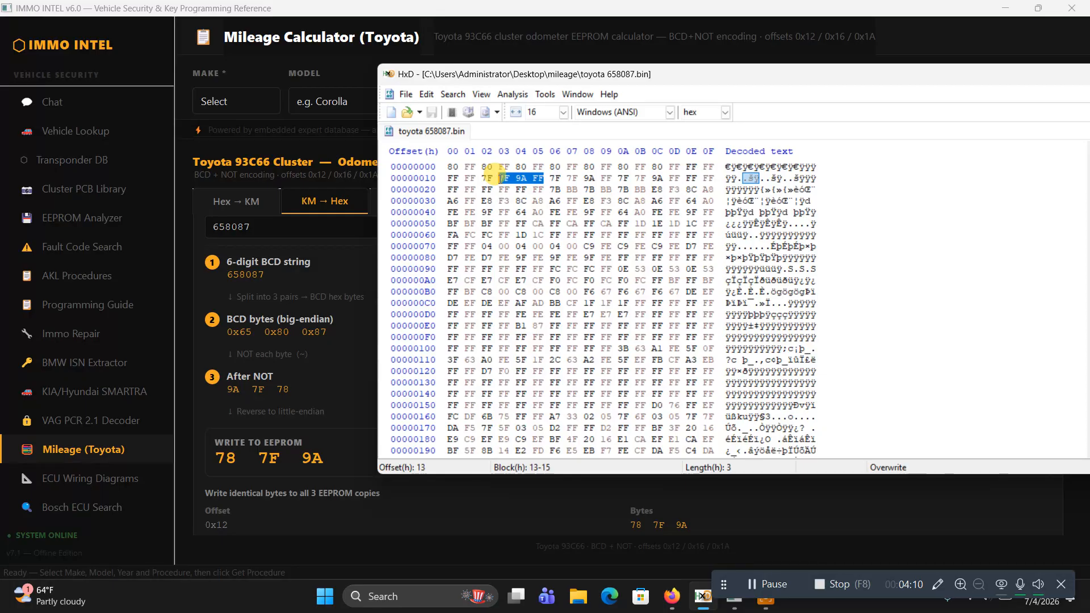
left_click(516, 178)
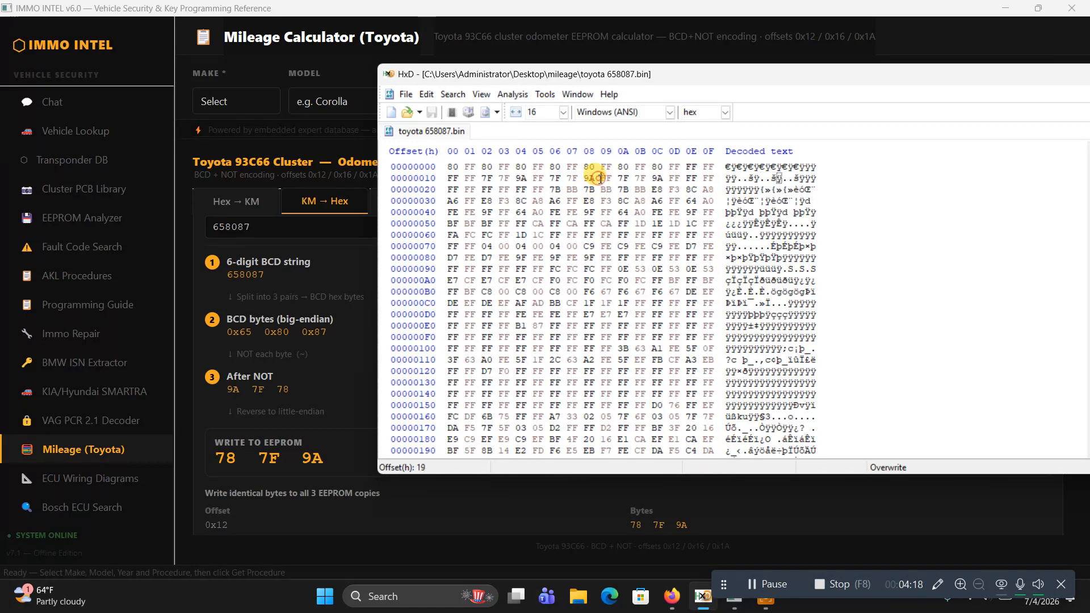
Place the cursor on byte 1C to check the third mileage copy in toyota 658087.bin against the encoded bytes
left_click(652, 179)
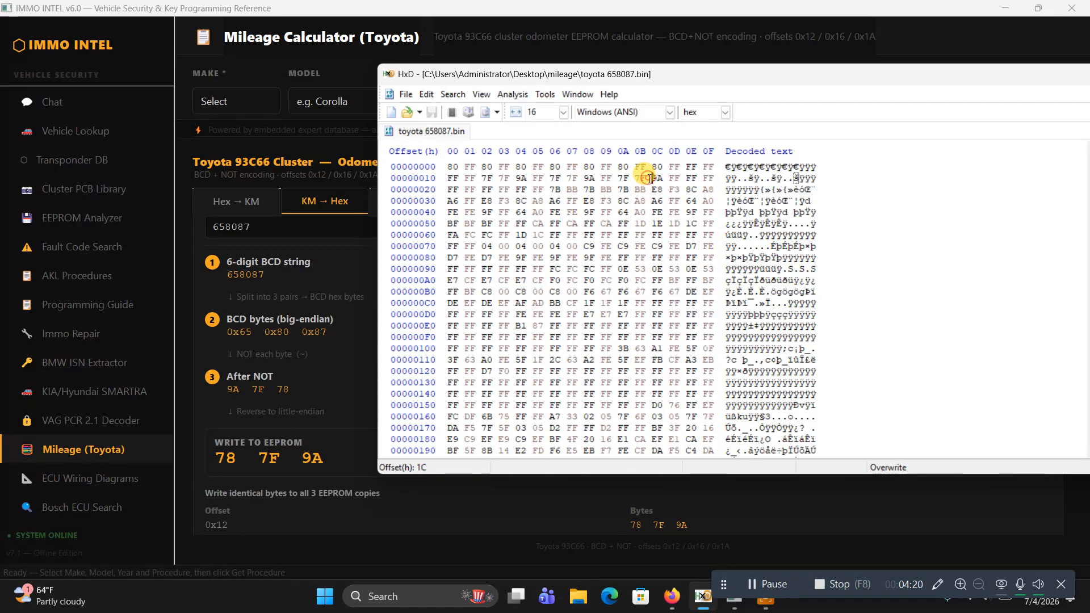
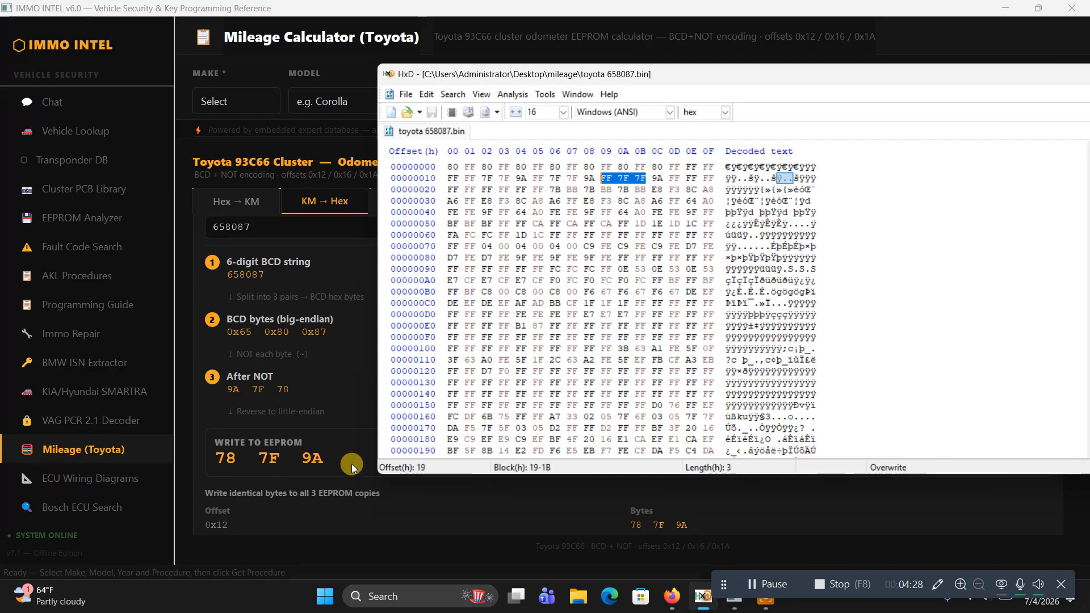
Switch to IMMO INTEL to review the encoded bytes for 658087 km, and check the original mileage in the Toyota Yaris 2012 forum thread
left_click(334, 457)
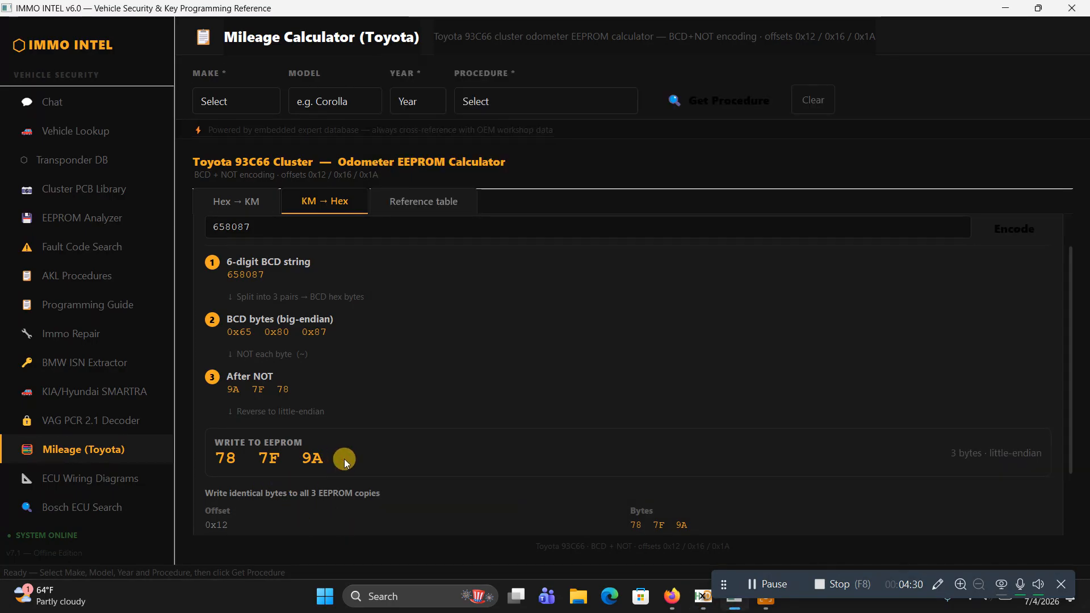
left_click(692, 597)
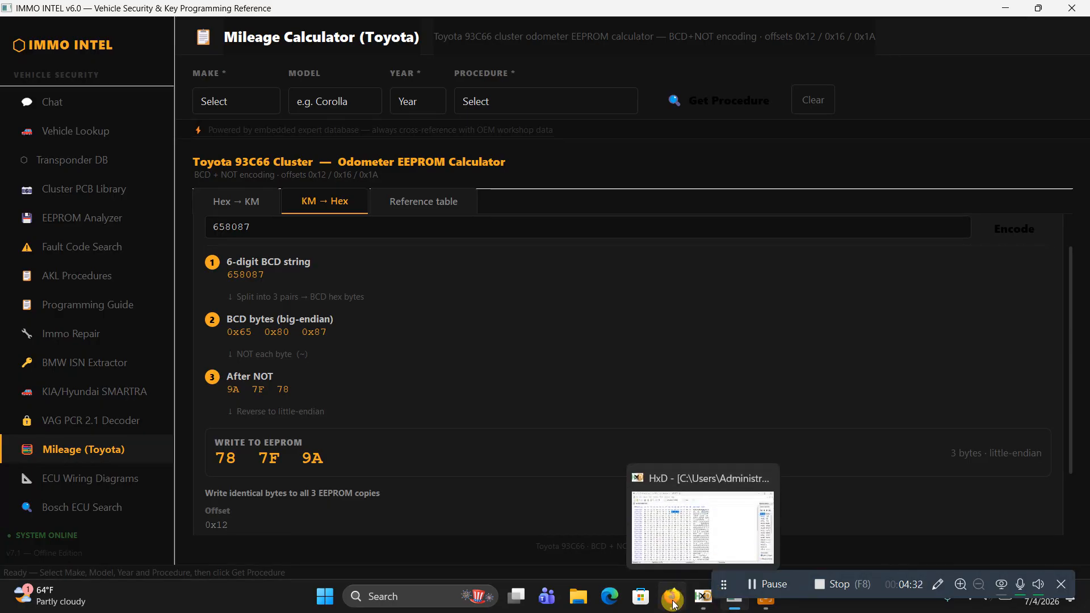
left_click(735, 602)
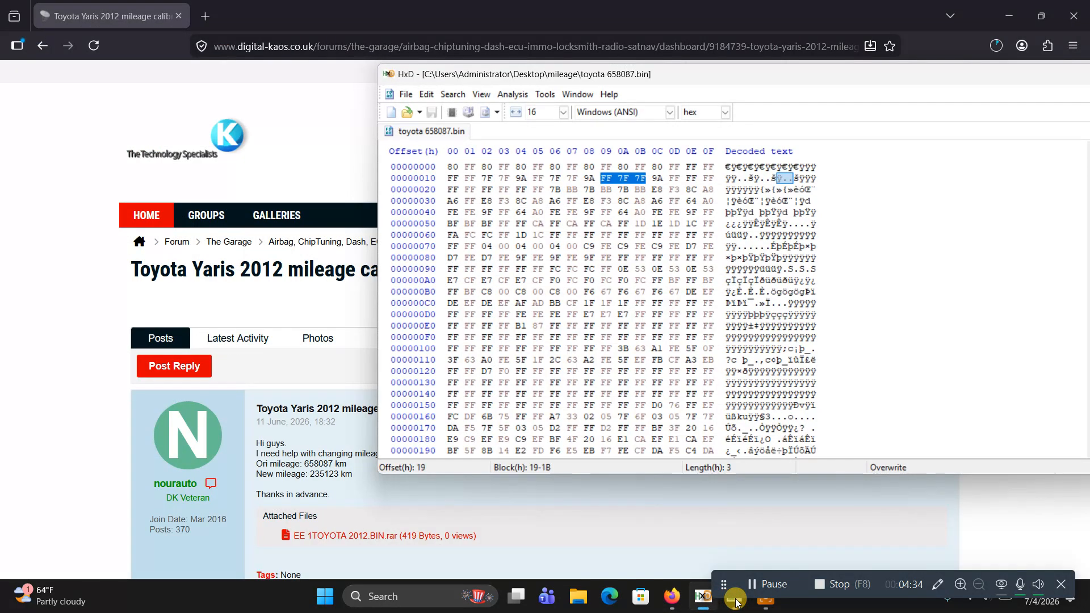
Return to IMMO INTEL, view the Hex → KM decoder, and reopen the KM → Hex encoding of 658087
left_click(735, 602)
left_click(230, 203)
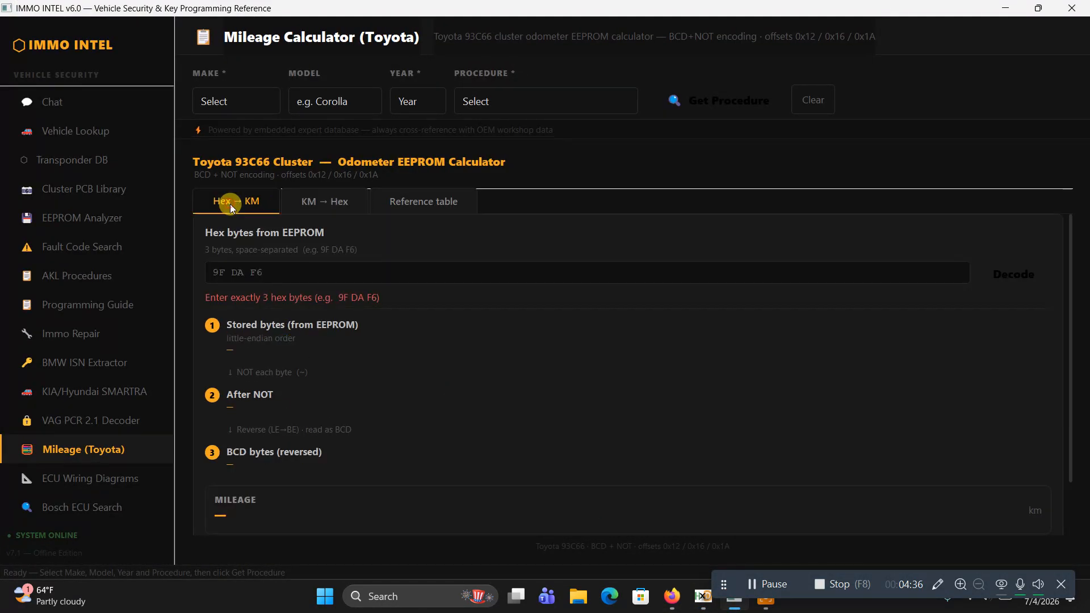
left_click(314, 202)
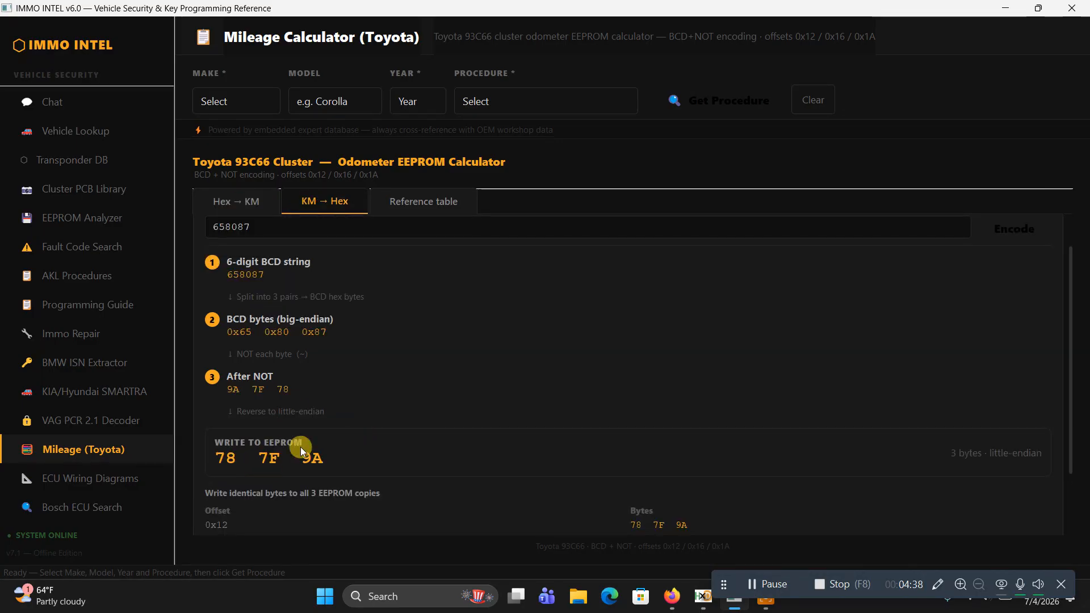
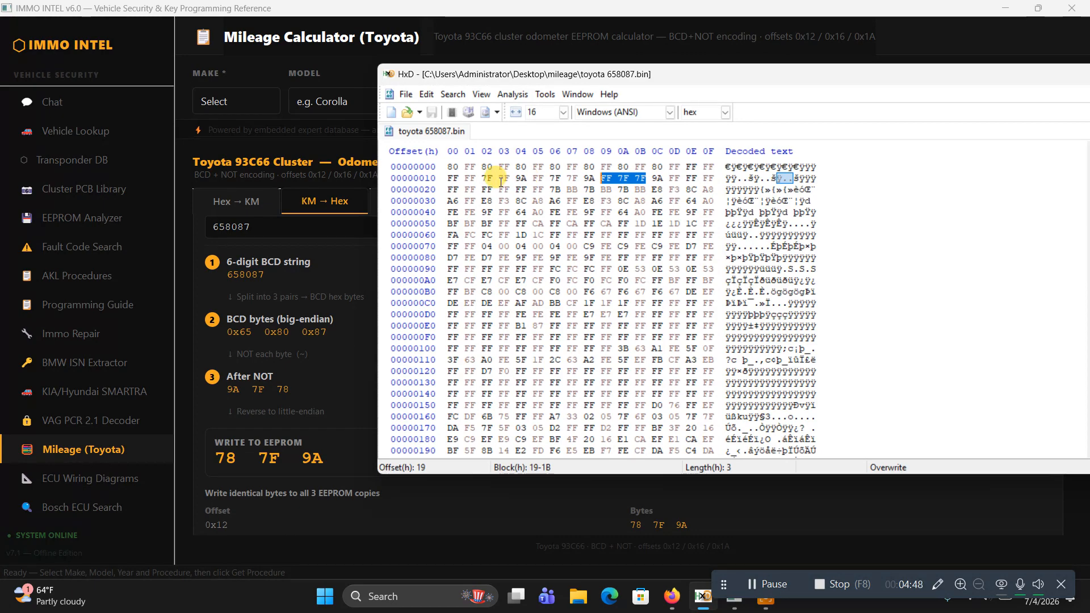
Copy the bytes 7F 9A FF at offsets 13–15 of toyota 658087.bin and paste them into IMMO INTEL's Hex → KM decoder
left_click_drag(502, 181, 540, 179)
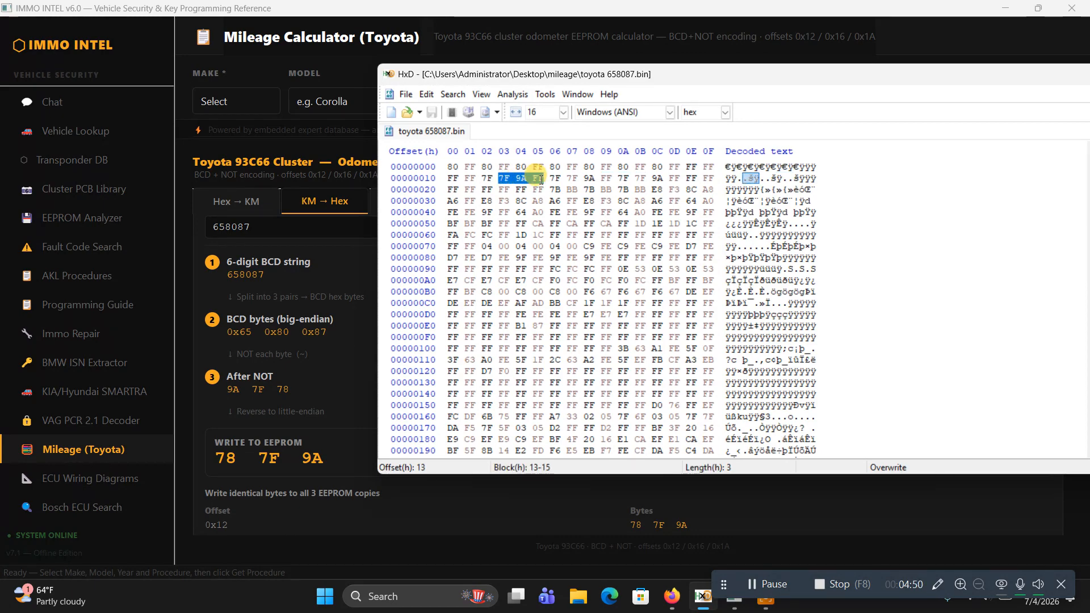
right_click(540, 179)
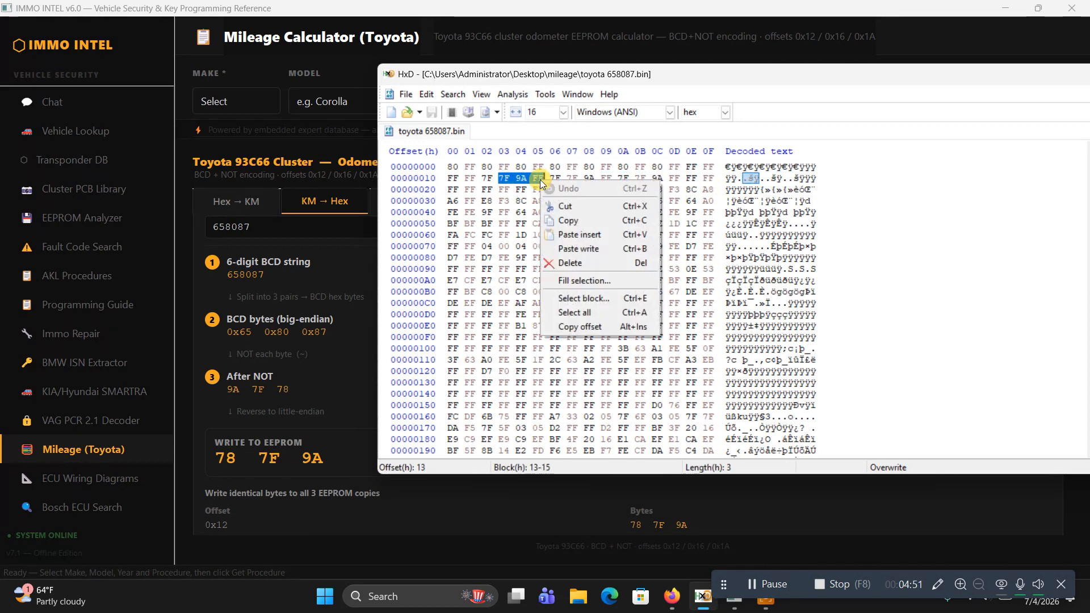
left_click(568, 221)
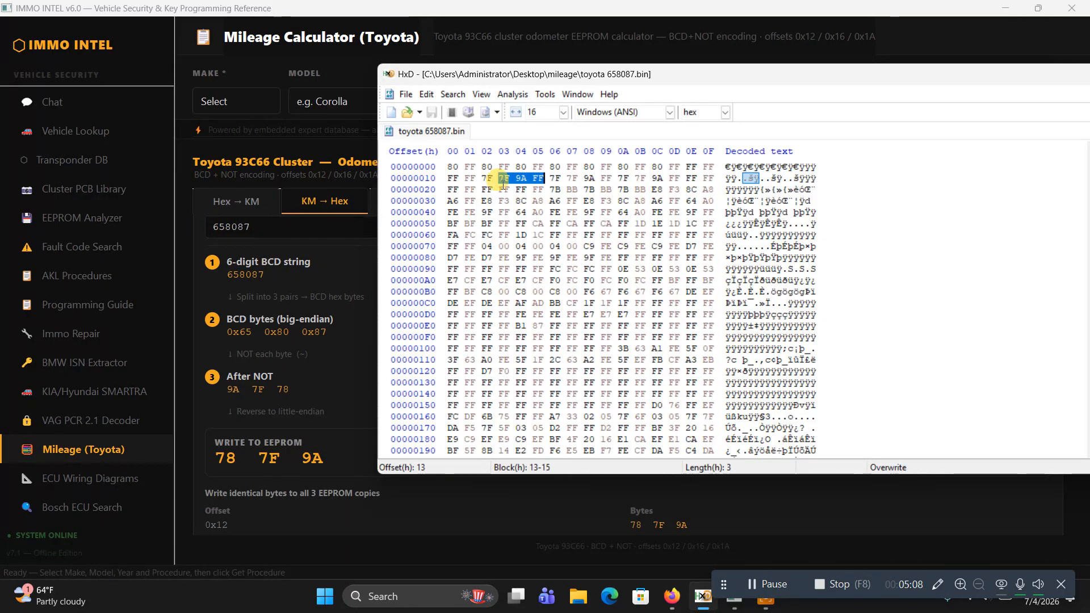
left_click(230, 203)
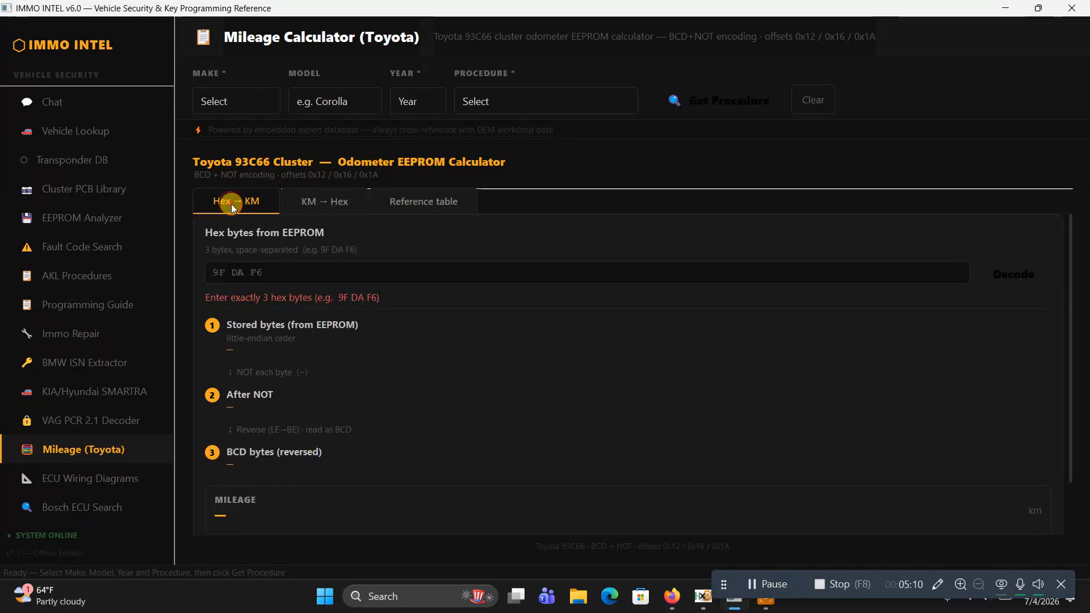
right_click(257, 270)
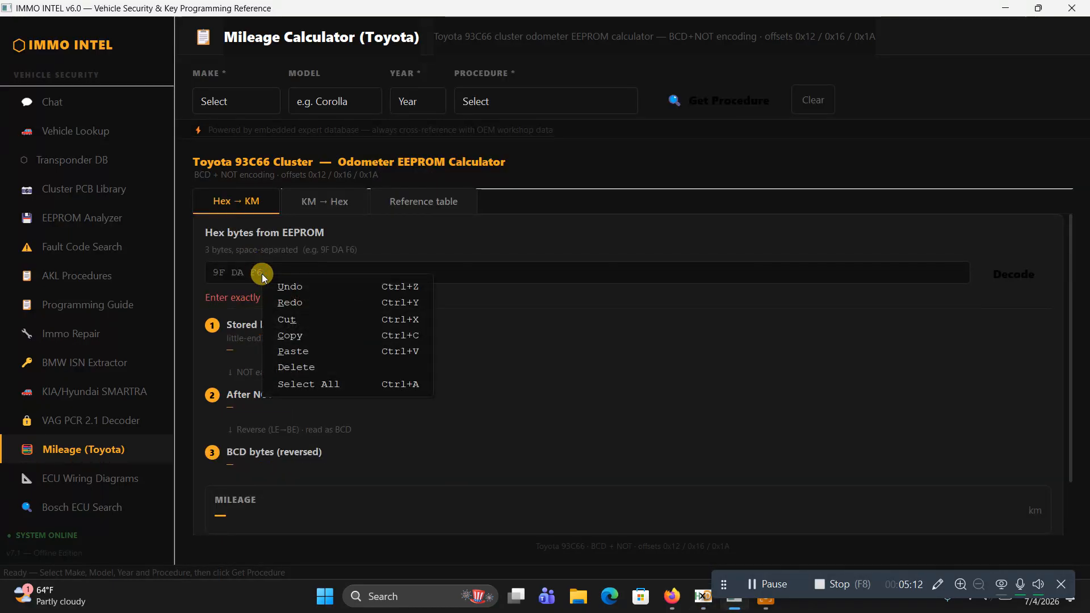
left_click(302, 349)
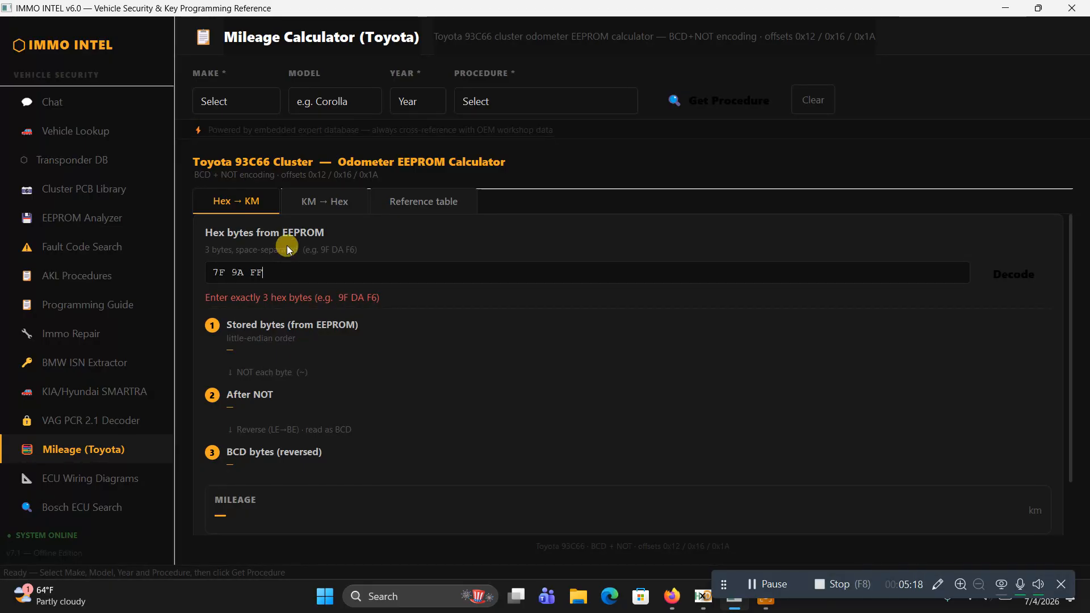
Check the original mileage in the Toyota Yaris 2012 forum thread, and decode 7F 9A FF to kilometres in IMMO INTEL
left_click(671, 596)
left_click_drag(333, 464, 299, 464)
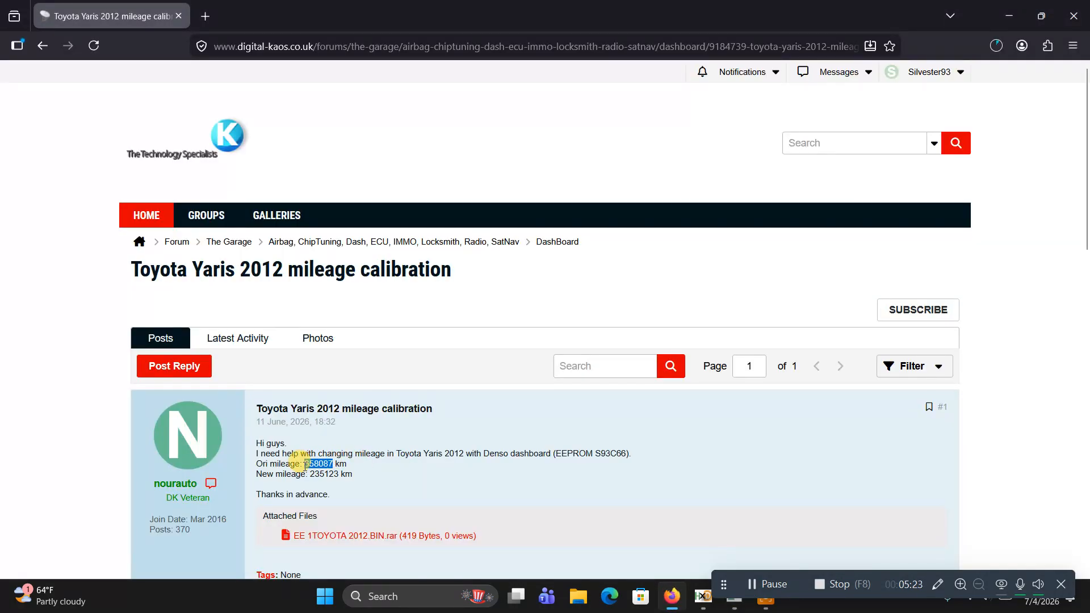
left_click(734, 602)
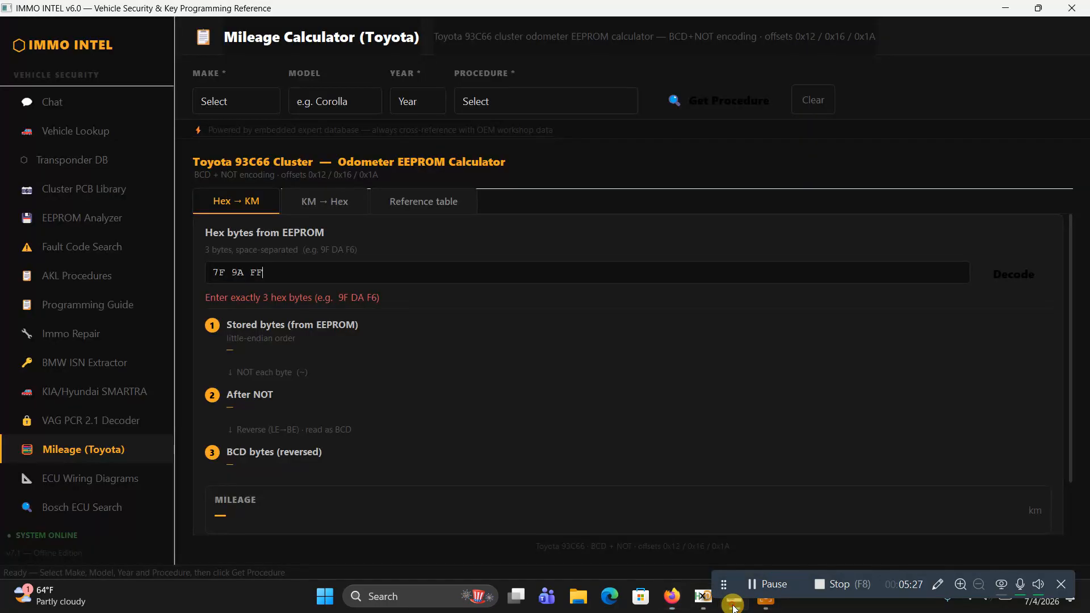
left_click(291, 272)
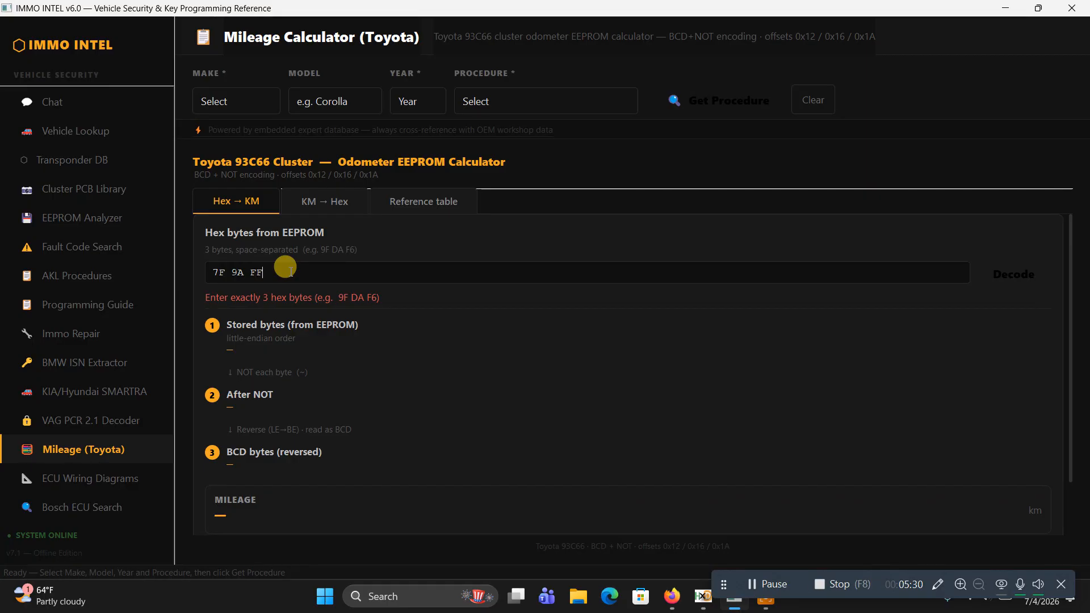
key("Return")
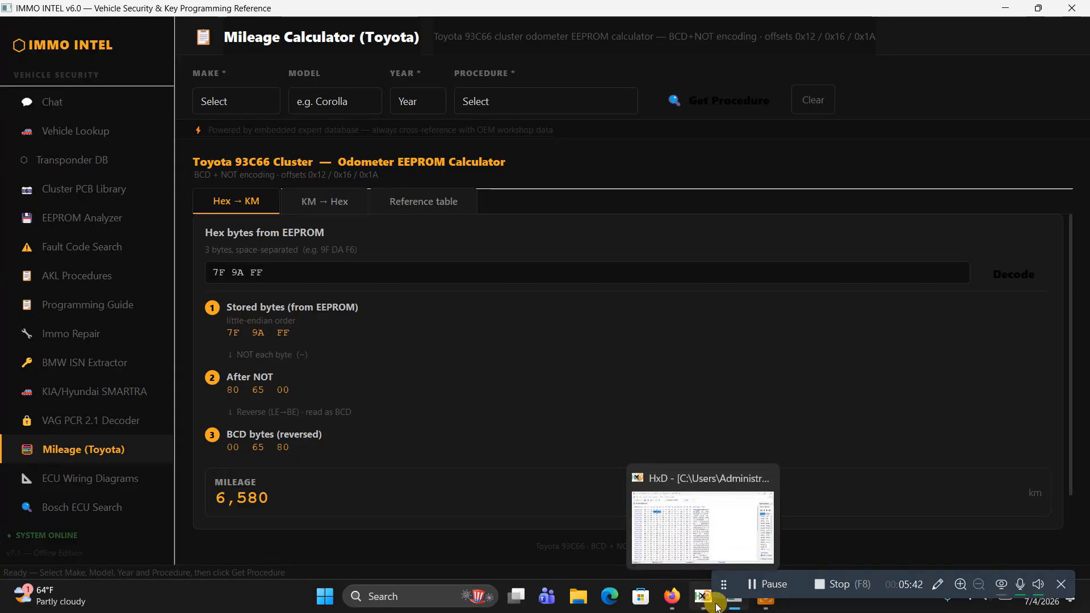
Switch back to the Toyota Yaris 2012 forum thread and copy the requested new mileage, 235123
left_click(678, 607)
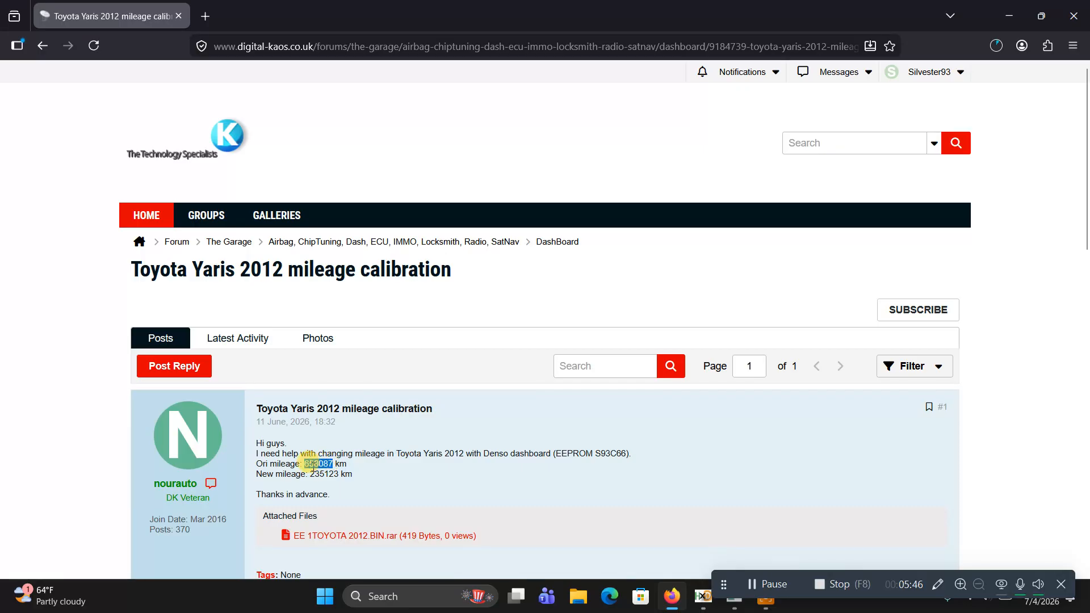
left_click(770, 602)
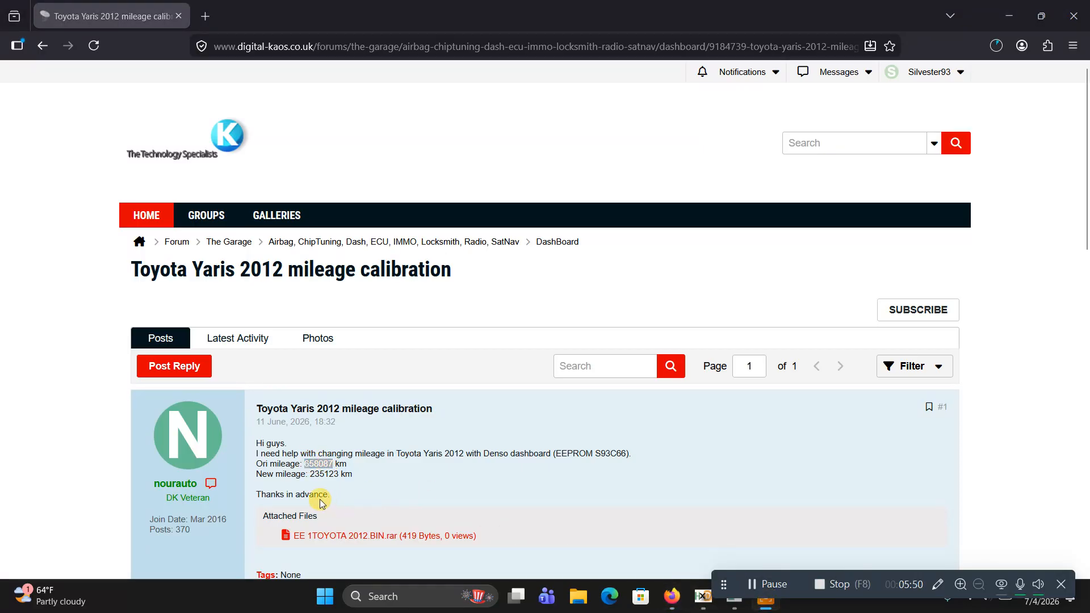
left_click_drag(339, 474, 309, 476)
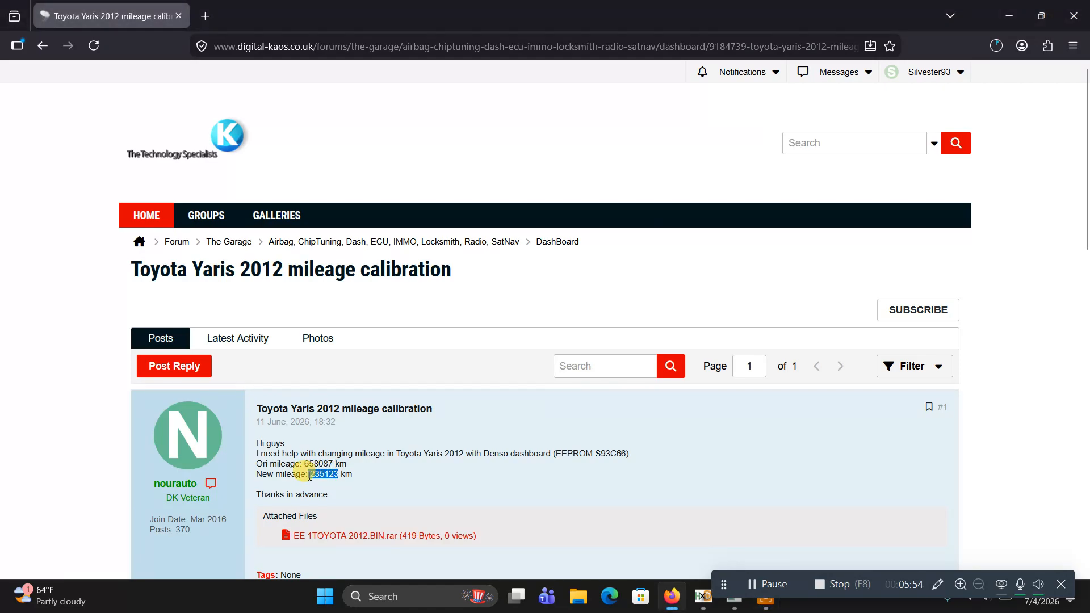
right_click(309, 476)
left_click(321, 489)
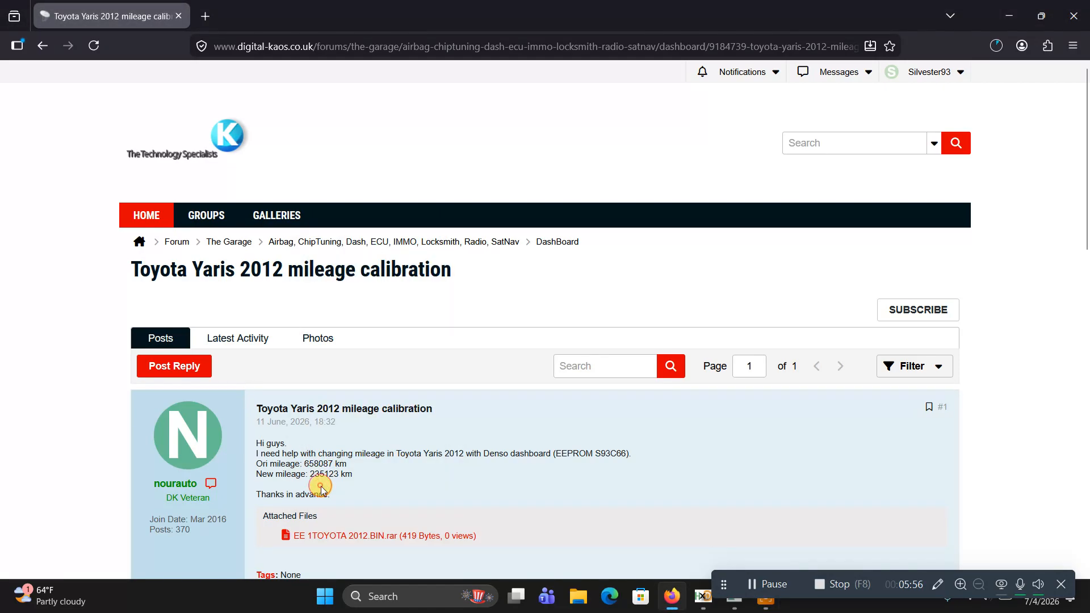
left_click_drag(340, 474, 310, 477)
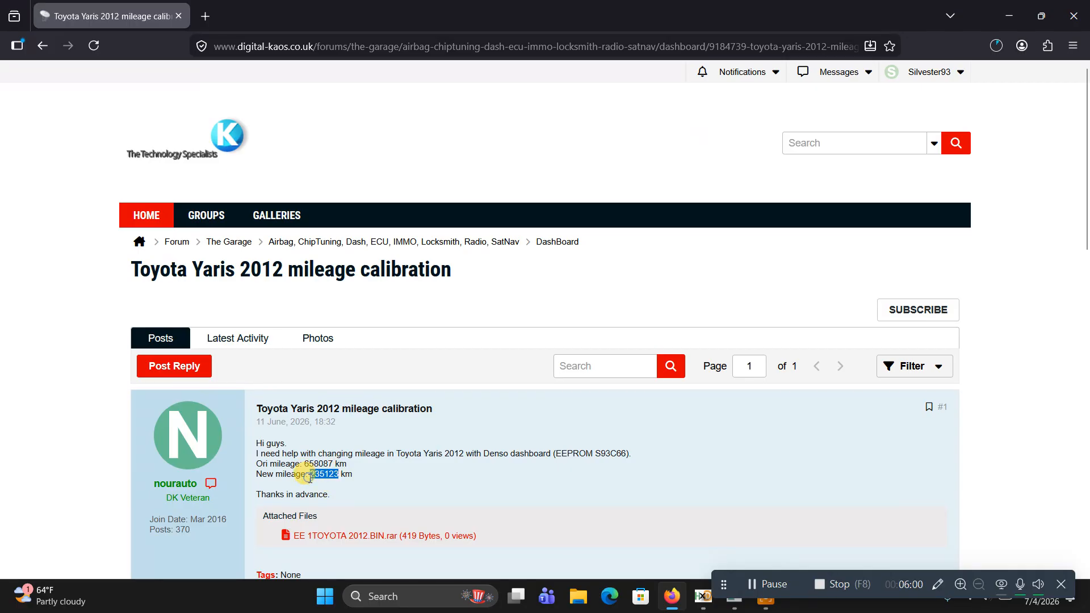
right_click(308, 477)
left_click(331, 233)
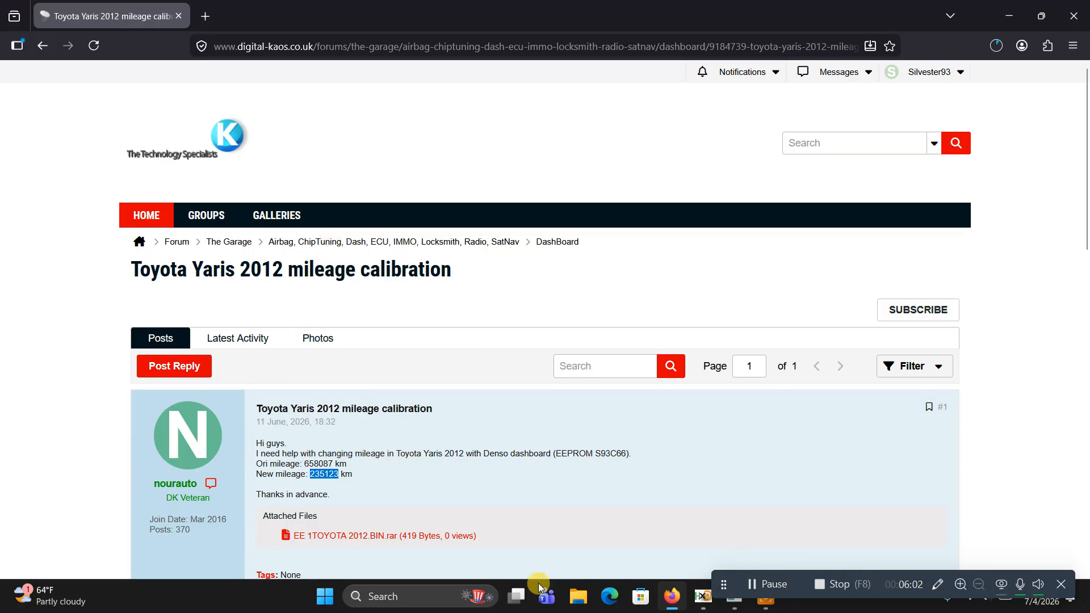
Return to IMMO INTEL and replace the mileage in the KM → Hex encoder with 235123
left_click(732, 604)
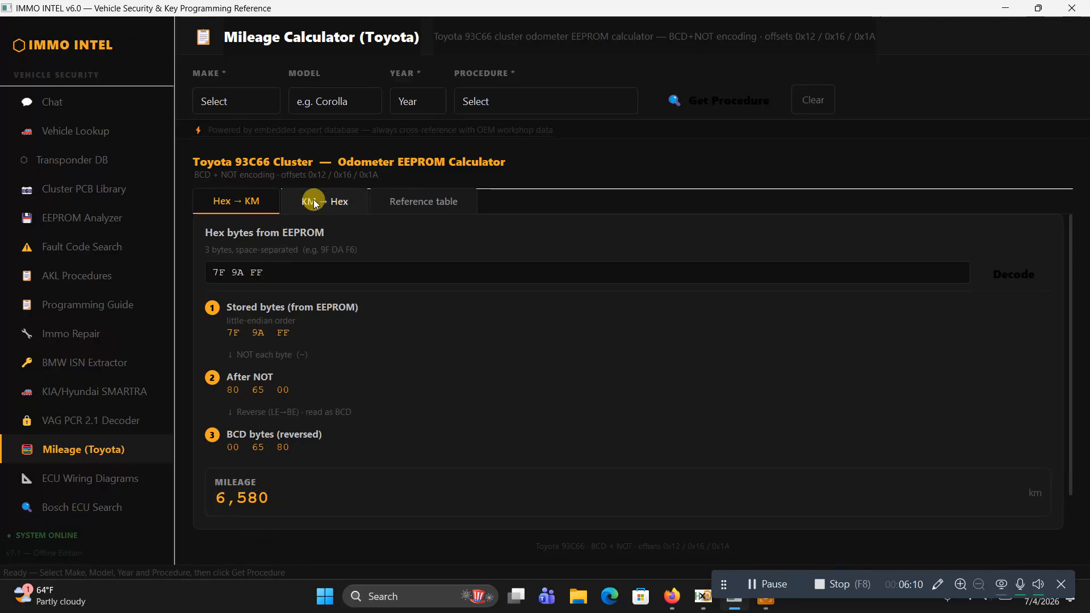
left_click(335, 199)
left_click(262, 226)
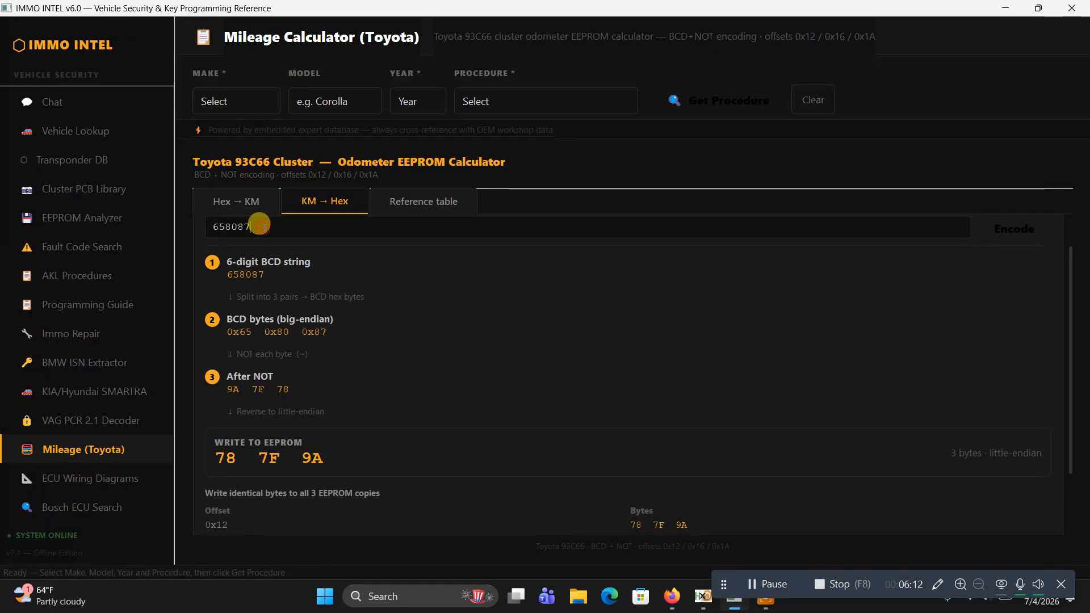
key("BackSpace")
key("BackSpace")
key("BackSpace")
key("BackSpace")
key("BackSpace")
type("235123")
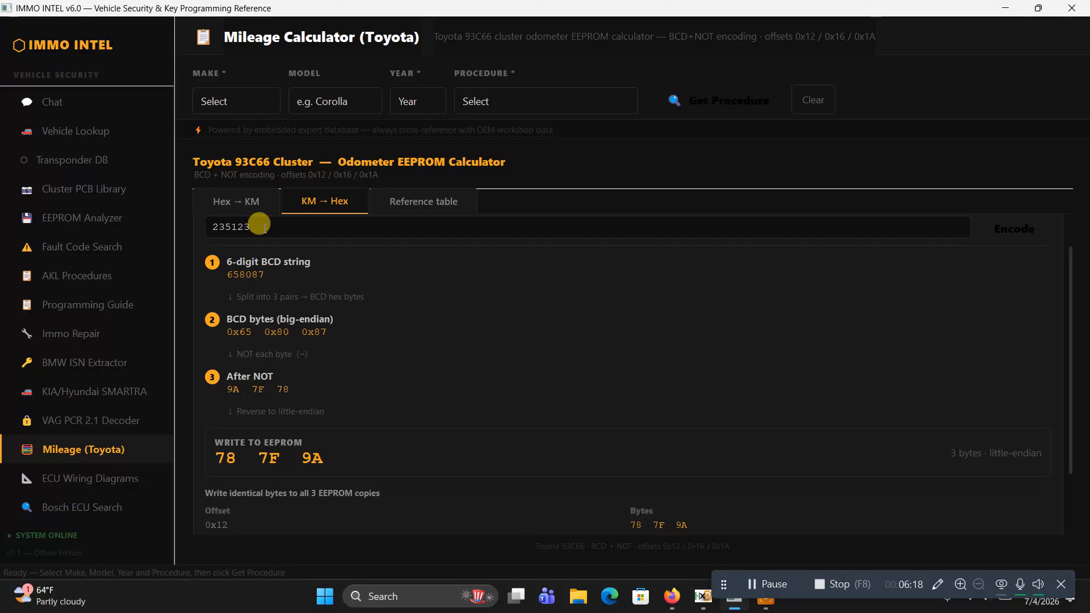
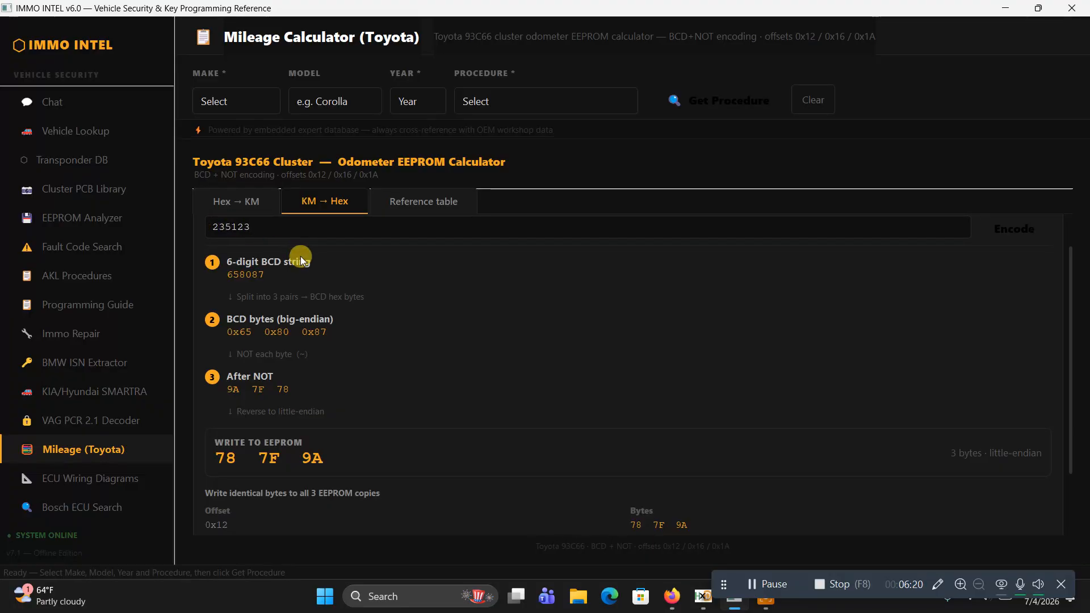
Encode 235123 into EEPROM bytes and compare the result with the bytes in the Hex → KM decoder
key("Return")
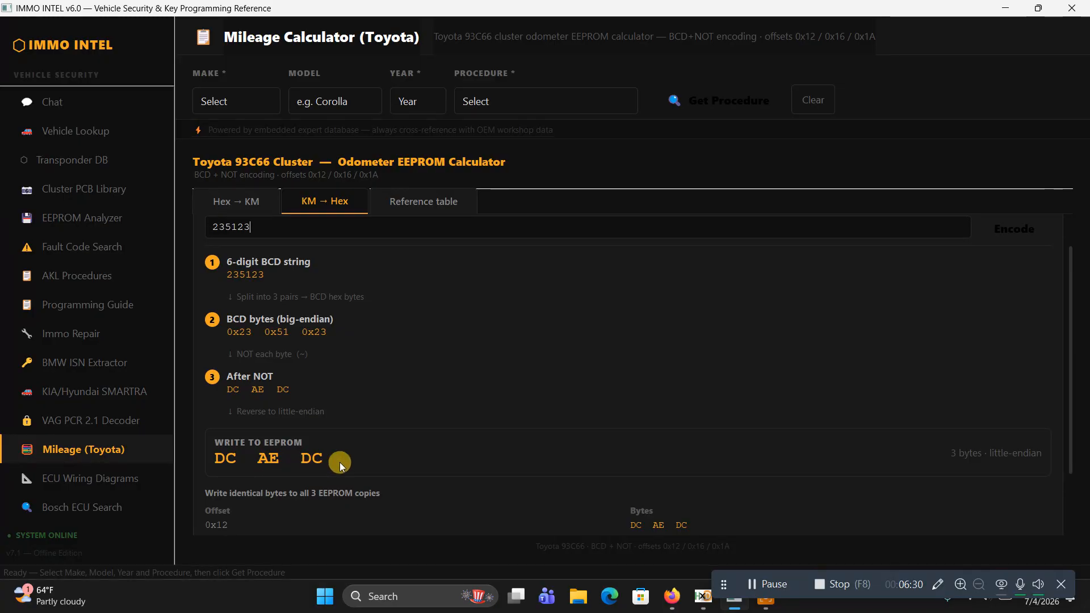
left_click(237, 201)
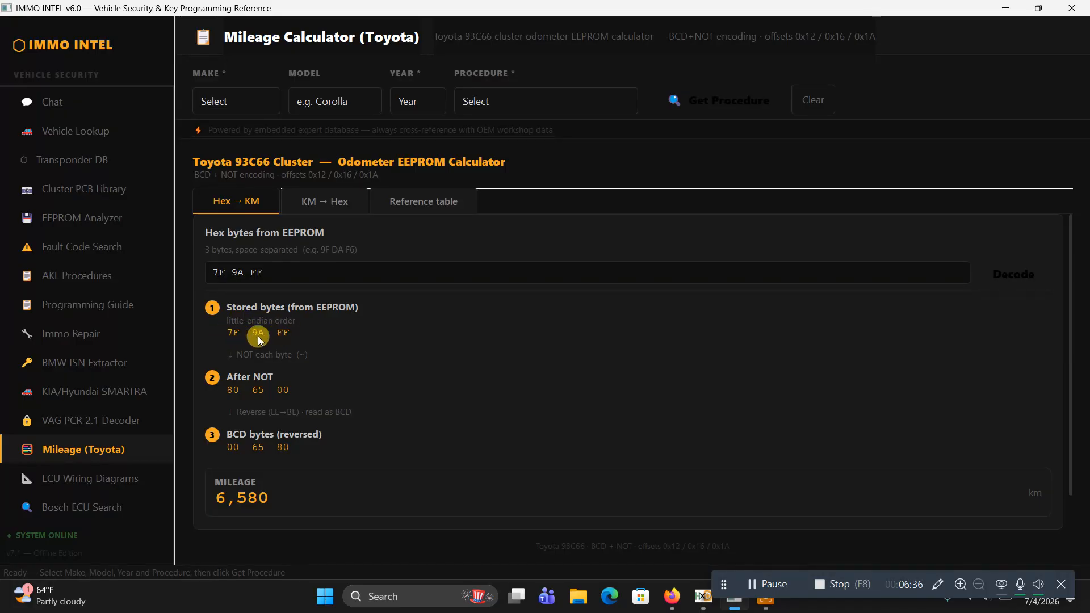
left_click(334, 200)
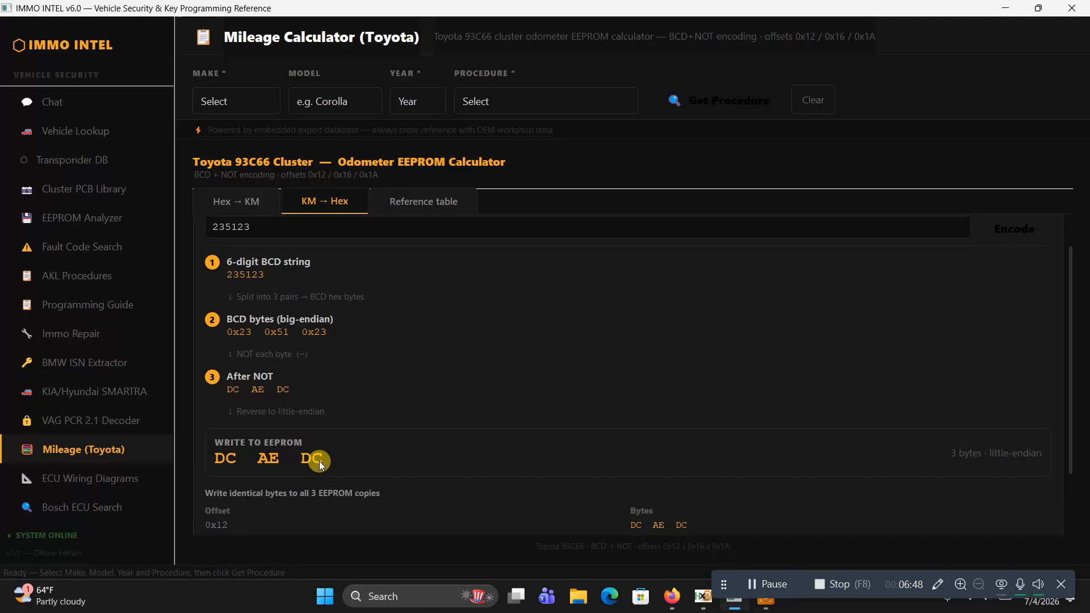
left_click(234, 200)
left_click(295, 207)
Write the encoded bytes DC AE DC in the Windows search box and copy them
left_click(417, 599)
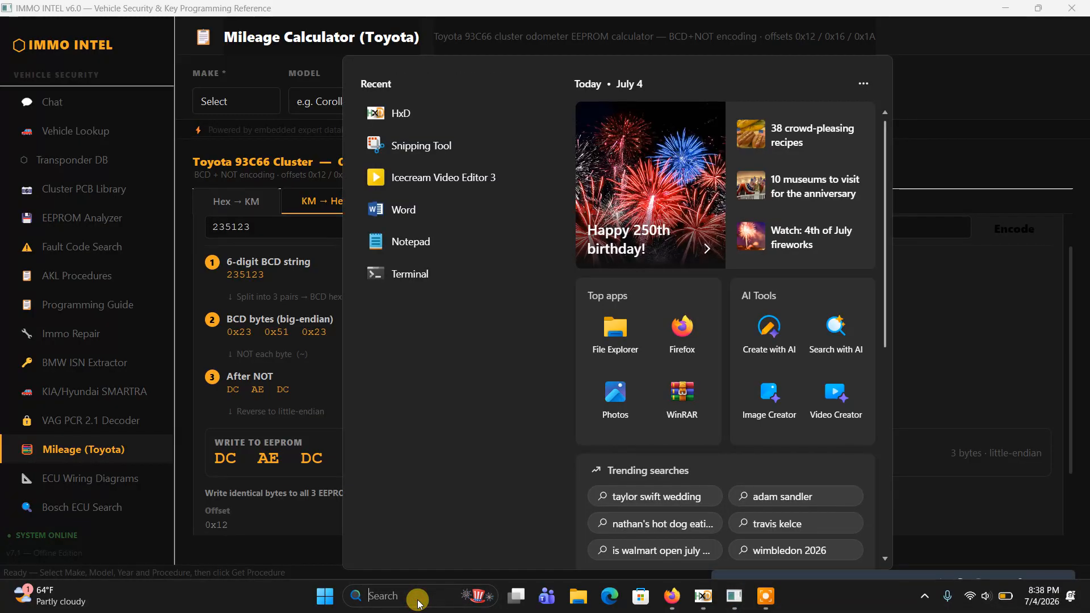
type("DC A")
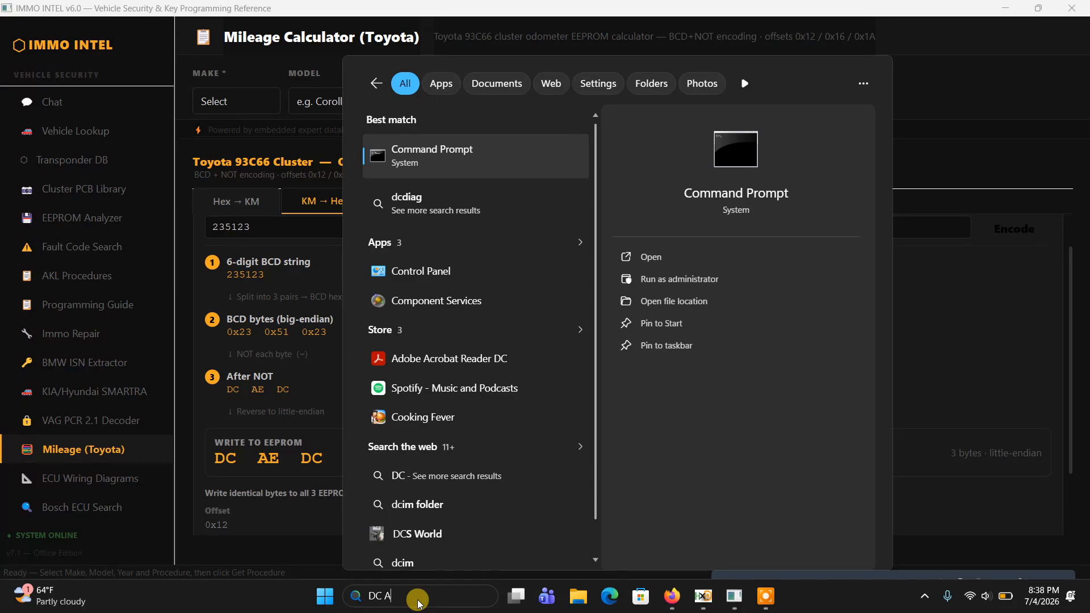
type("E D")
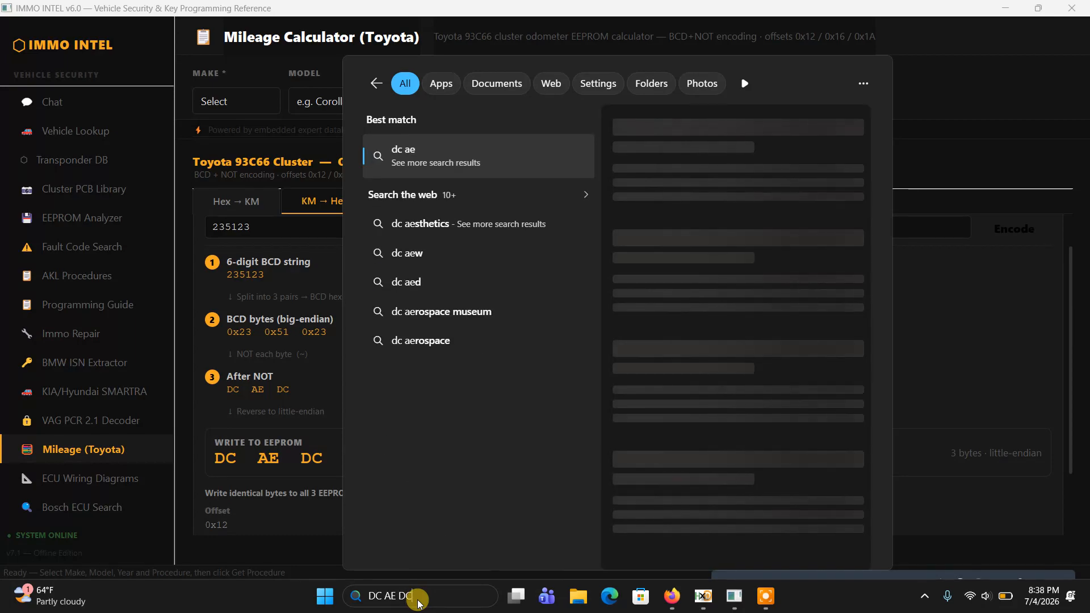
type("C")
left_click_drag(418, 598, 366, 588)
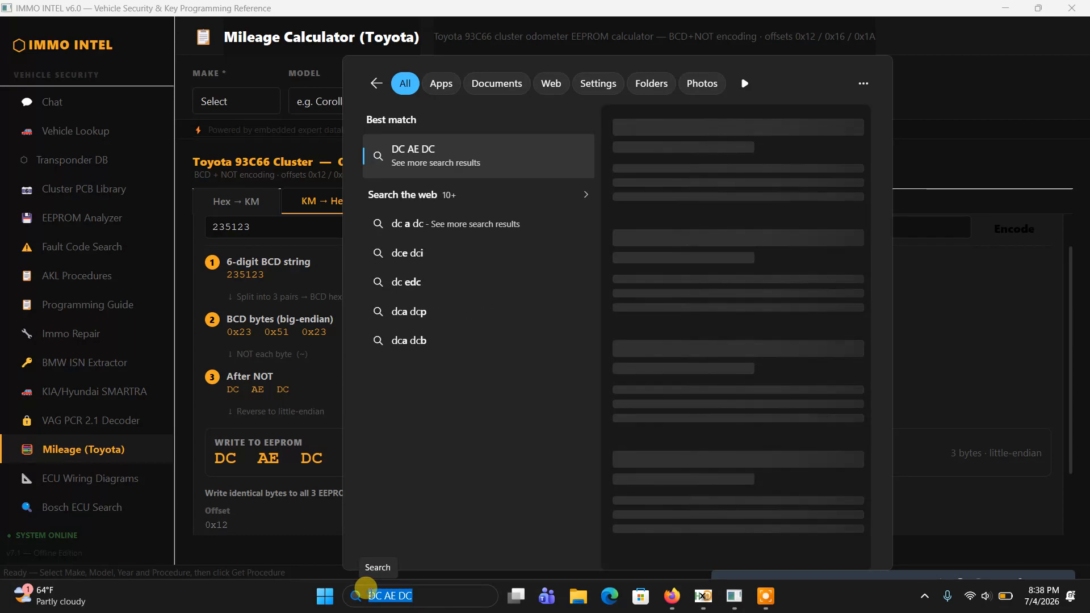
right_click(366, 590)
left_click(405, 495)
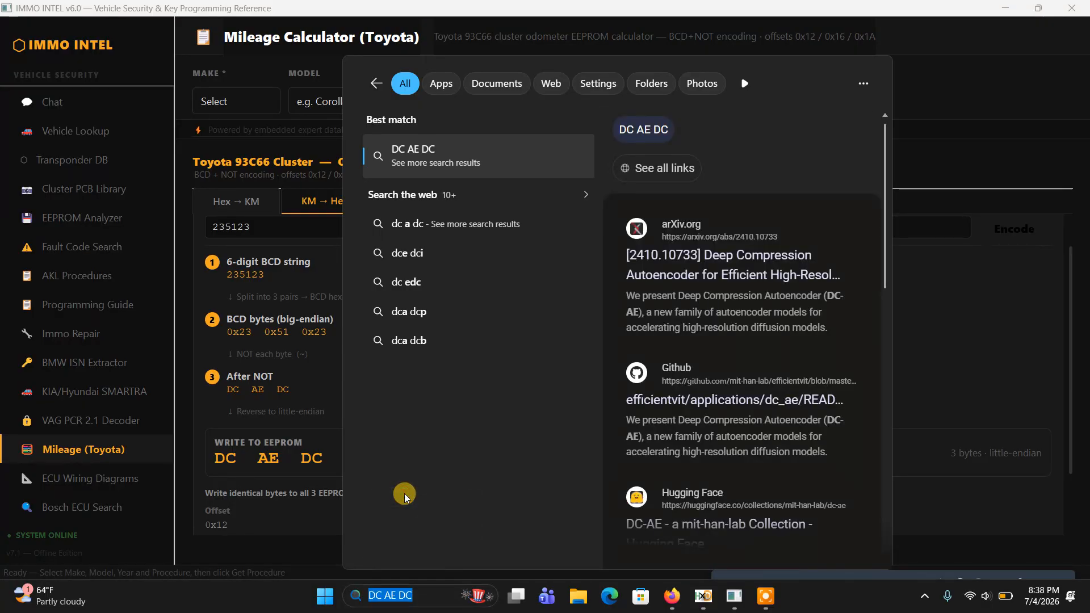
Replace the bytes in IMMO INTEL's Hex → KM decoder with DC AE DC and decode them
left_click(236, 200)
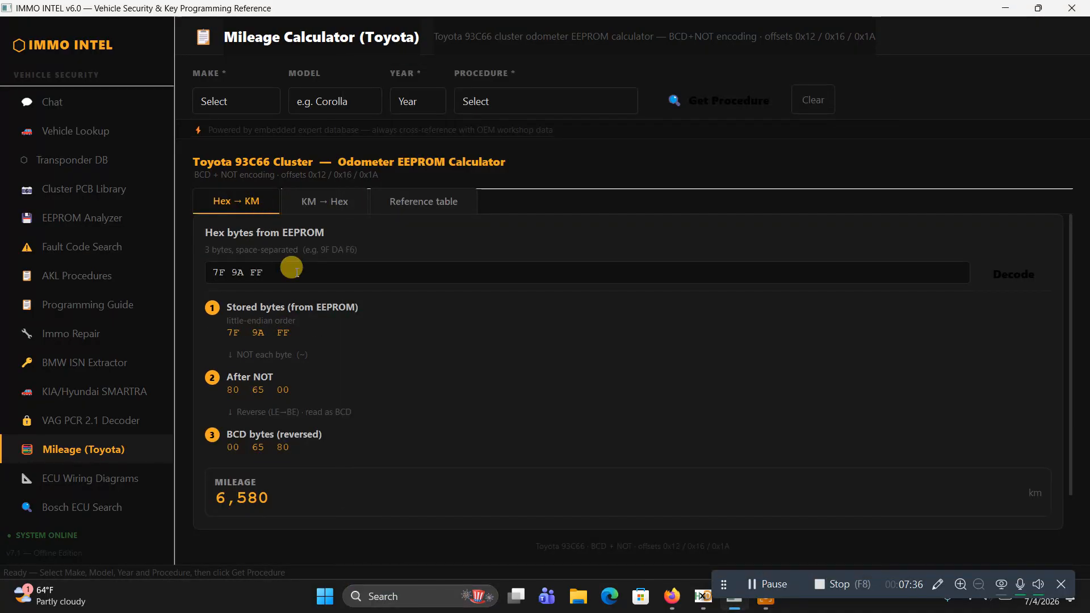
key("BackSpace")
key("BackSpace")
key("BackSpace")
key("BackSpace")
key("BackSpace")
key("BackSpace")
key("BackSpace")
key("BackSpace")
key("Return")
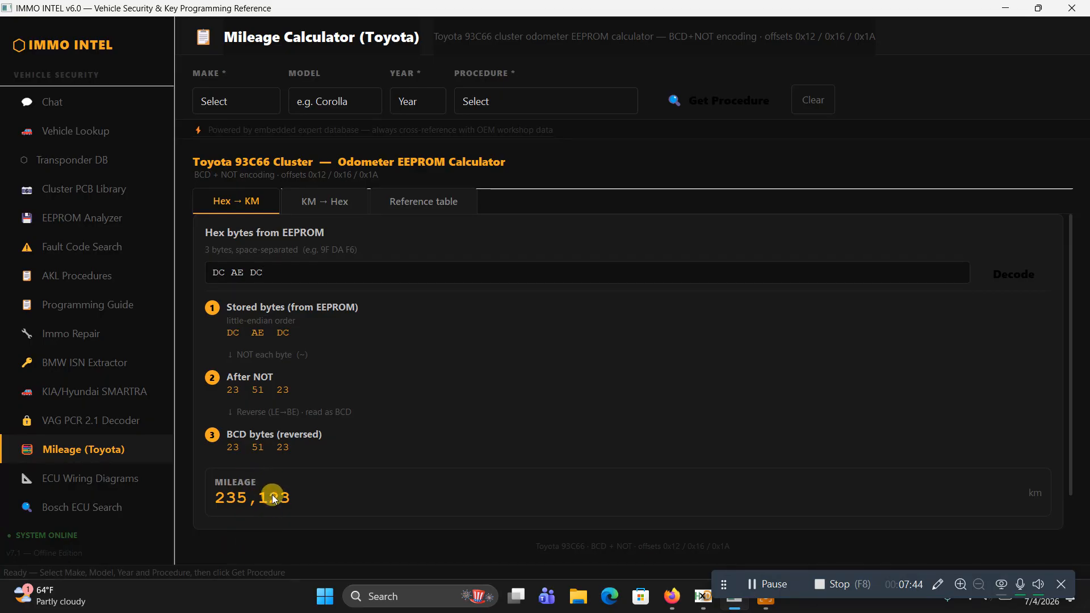
Check the requested new mileage in the Toyota Yaris 2012 forum thread, and return to the decoded mileage in IMMO INTEL
mouse_move(703, 602)
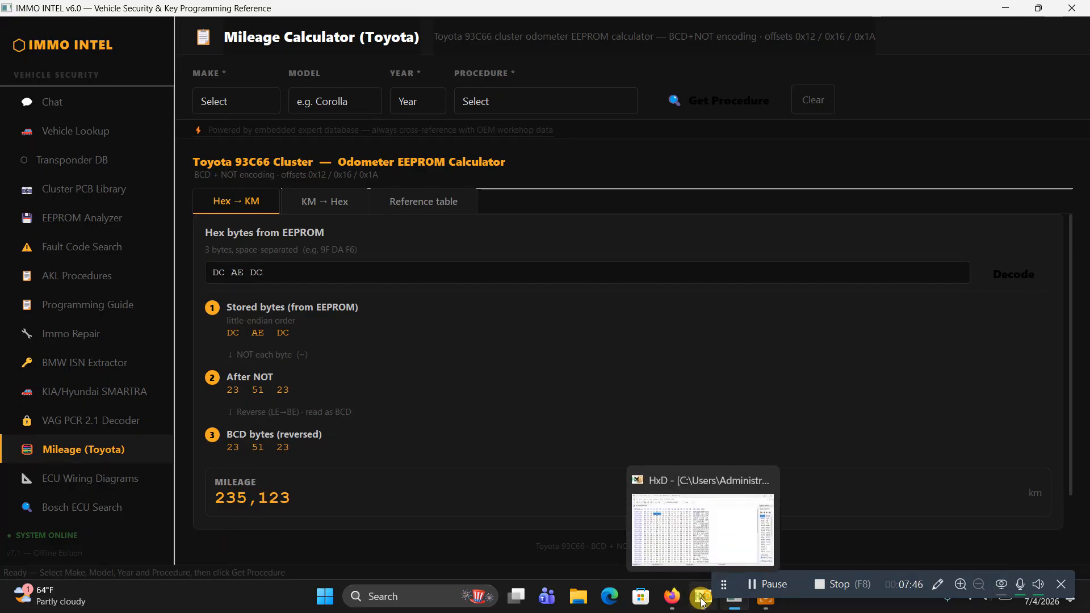
left_click(654, 547)
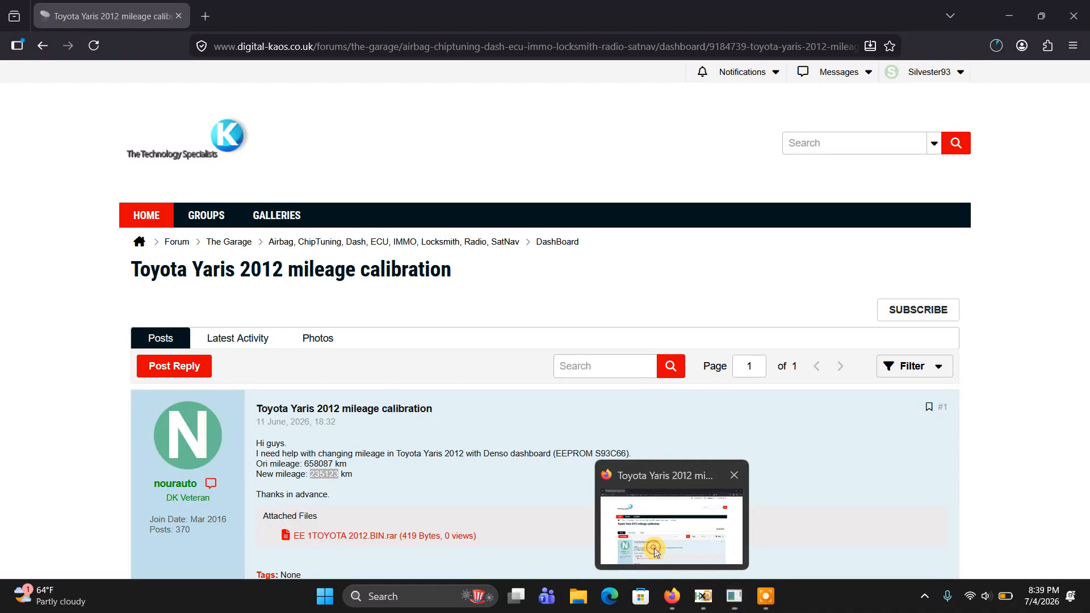
double_click(321, 473)
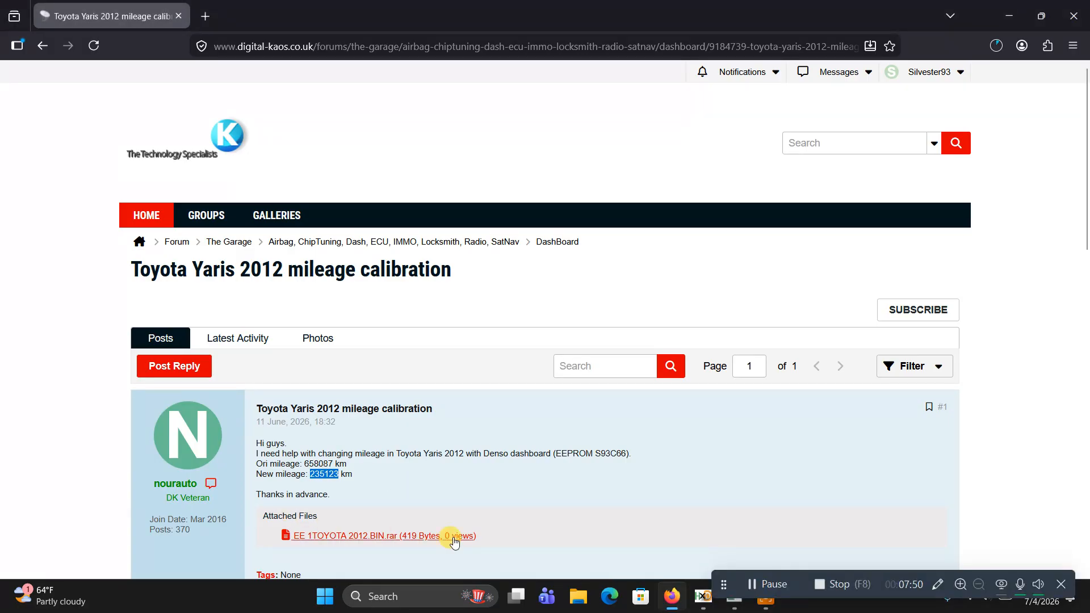
left_click(748, 607)
left_click(747, 605)
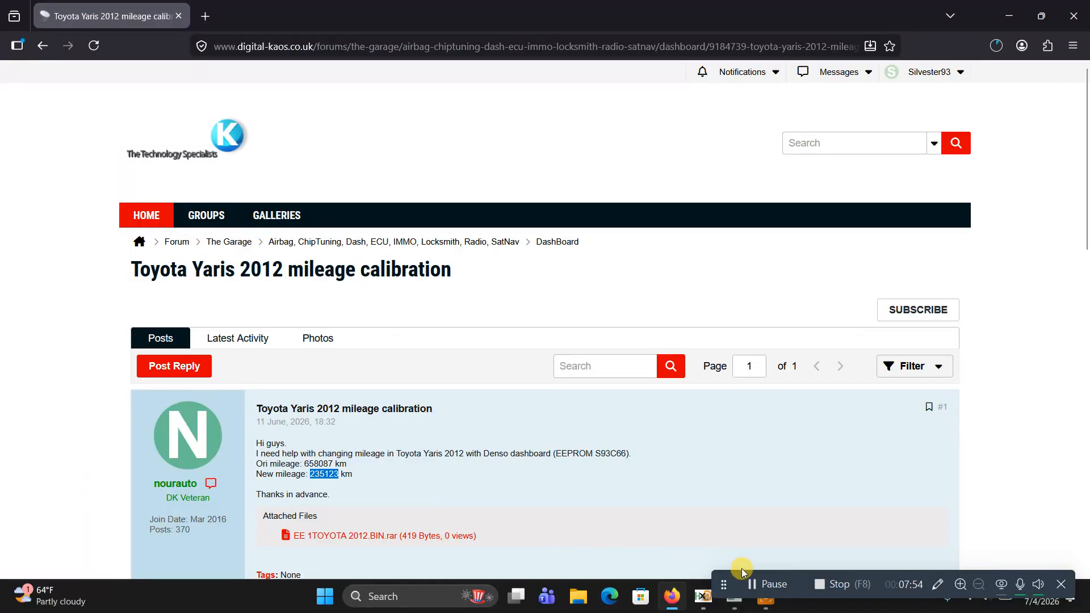
left_click(741, 606)
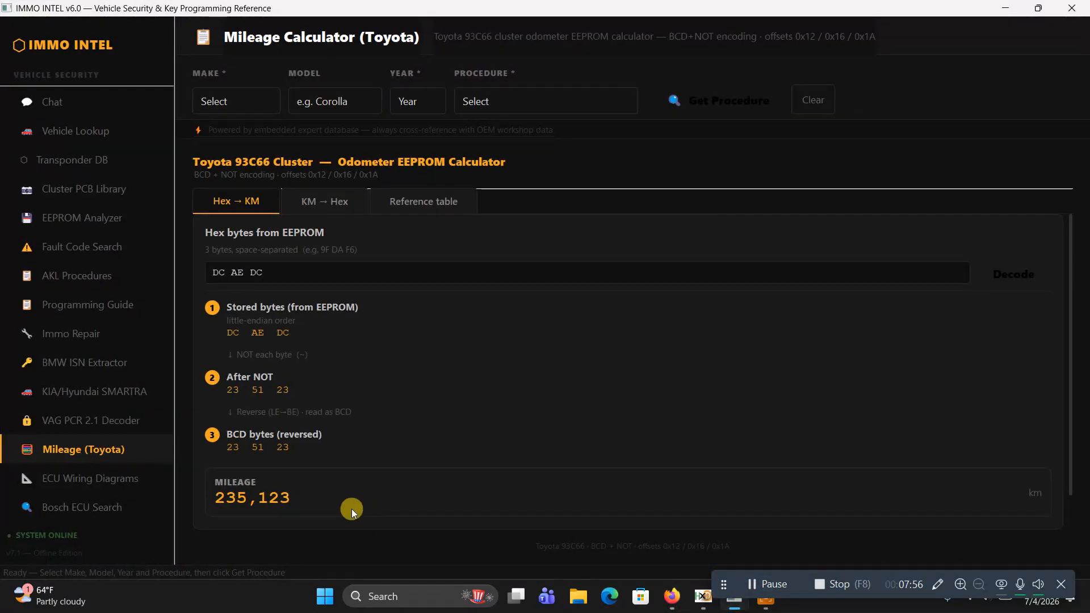
Compare the KM → Hex and Hex → KM results, and check them against toyota 658087.bin in HxD
left_click(316, 203)
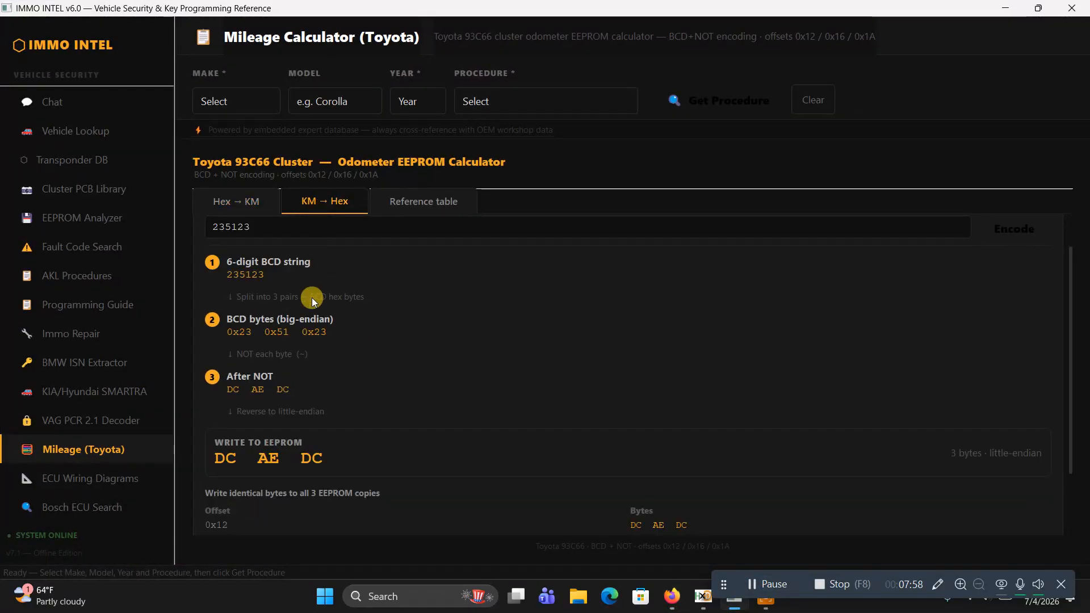
left_click(225, 207)
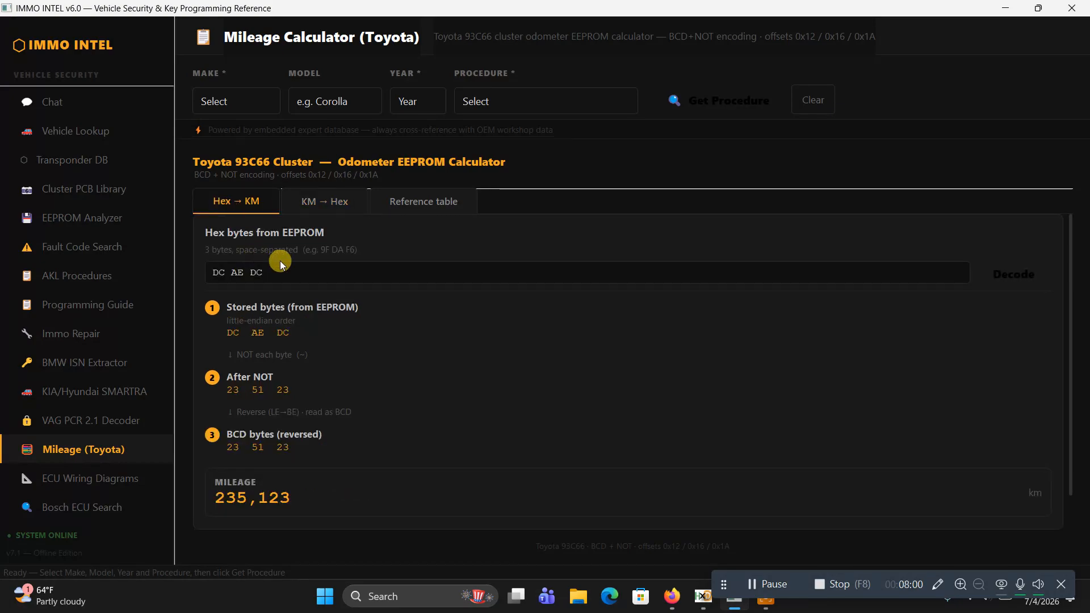
left_click(317, 203)
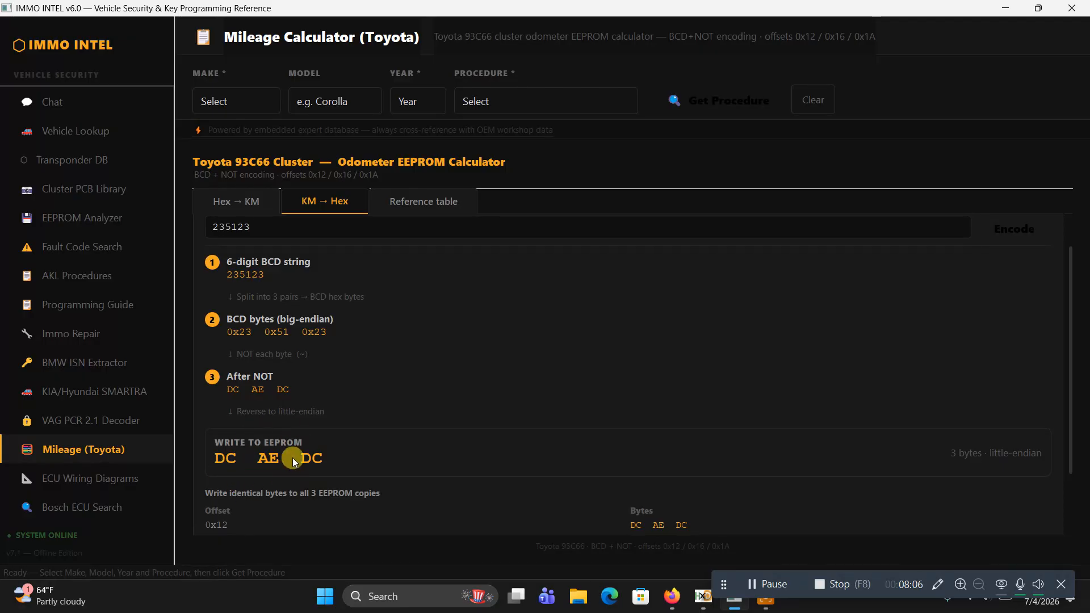
left_click(707, 602)
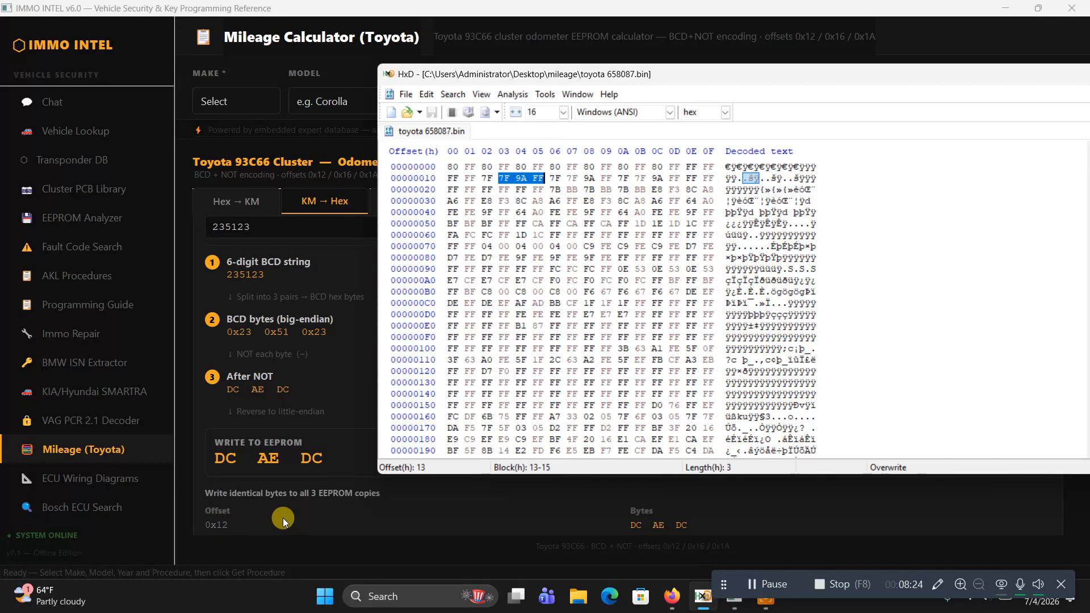
left_click(252, 208)
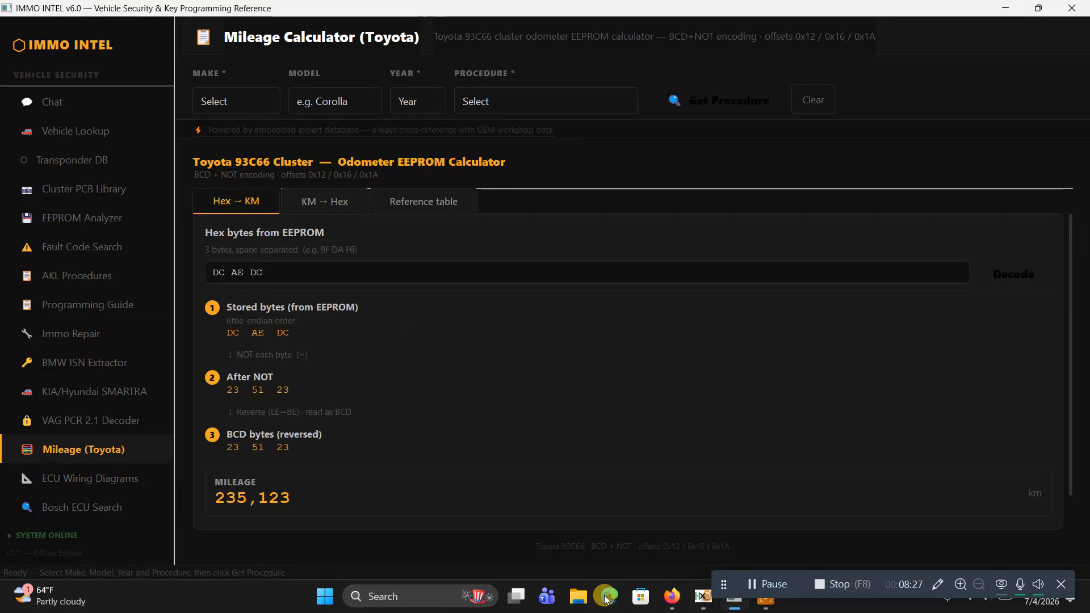
Switch to the Toyota Yaris 2012 thread in Firefox and go back to the forum's toyota mileage search results
left_click(672, 596)
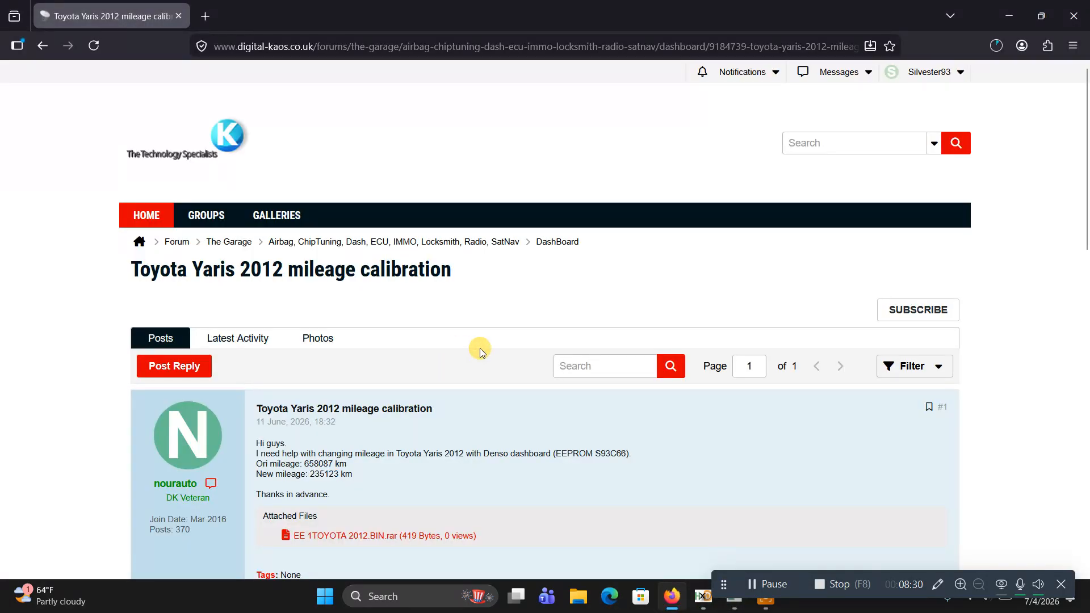
scroll(479, 348, "down", 4)
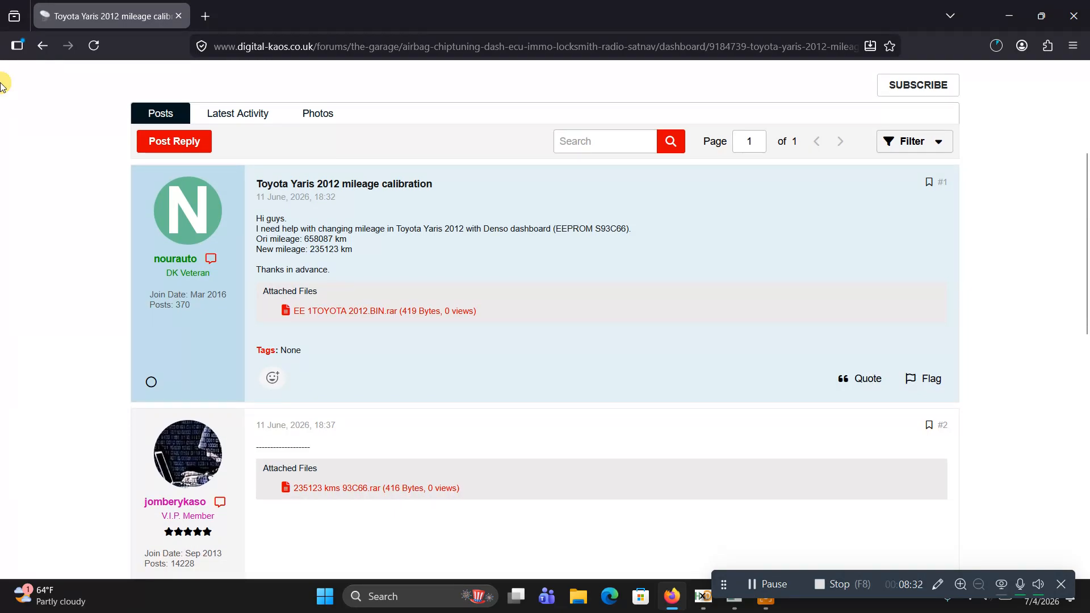
left_click(44, 48)
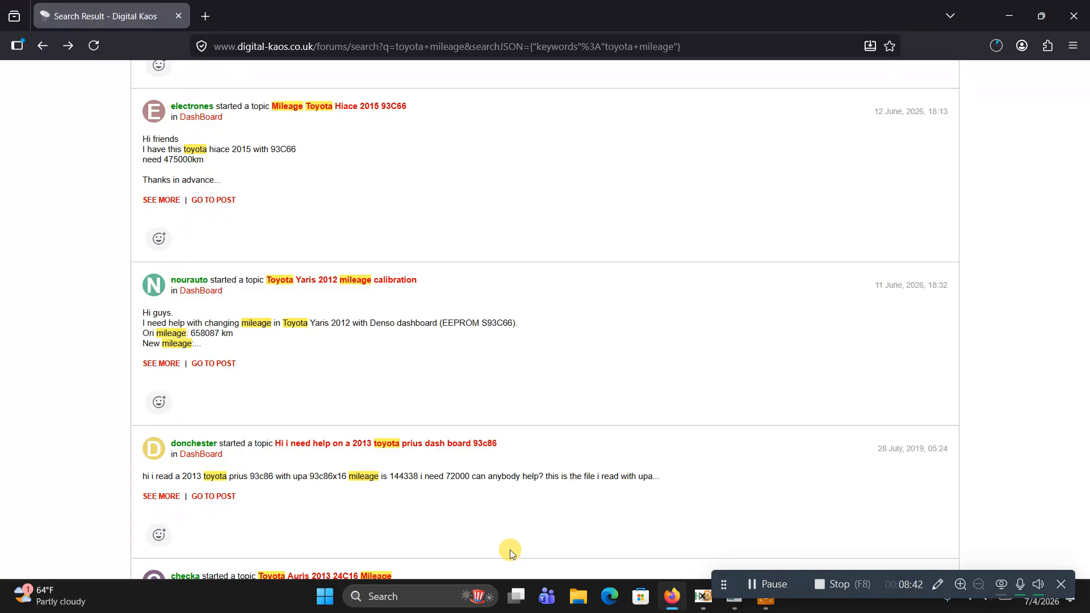
Look through the toyota mileage search results for another 93C66 example and open the Toyota Vitz 2016 thread
scroll(510, 550, "down", 3)
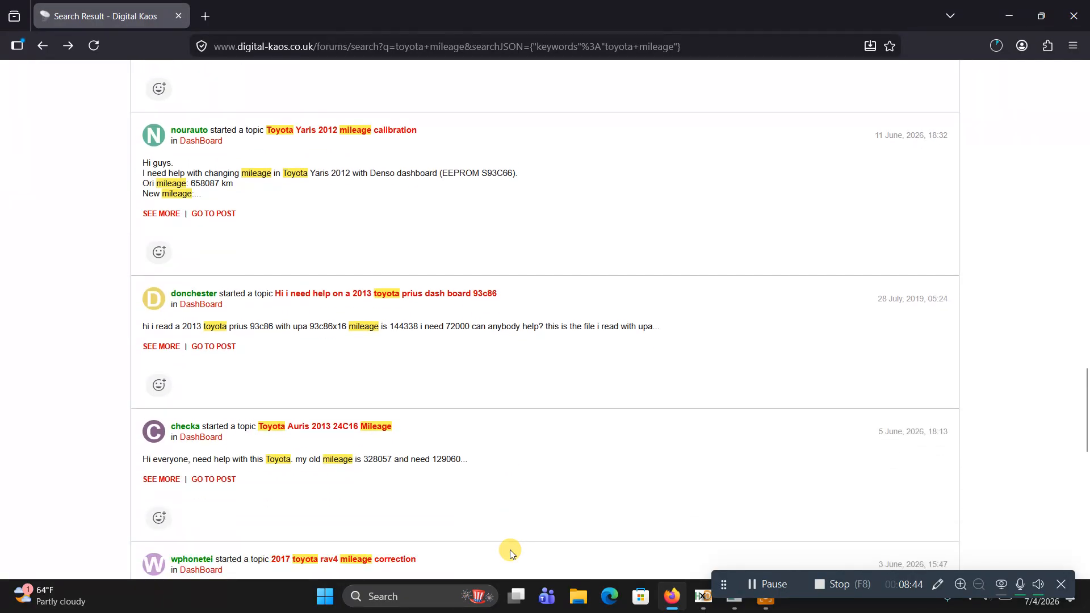
scroll(510, 549, "down", 3)
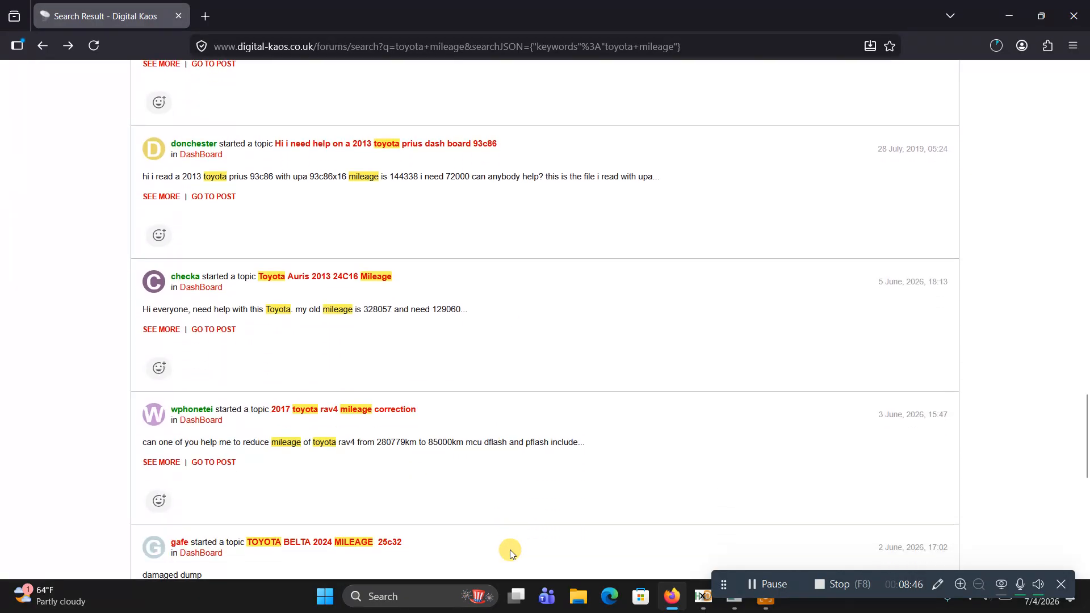
scroll(510, 549, "down", 6)
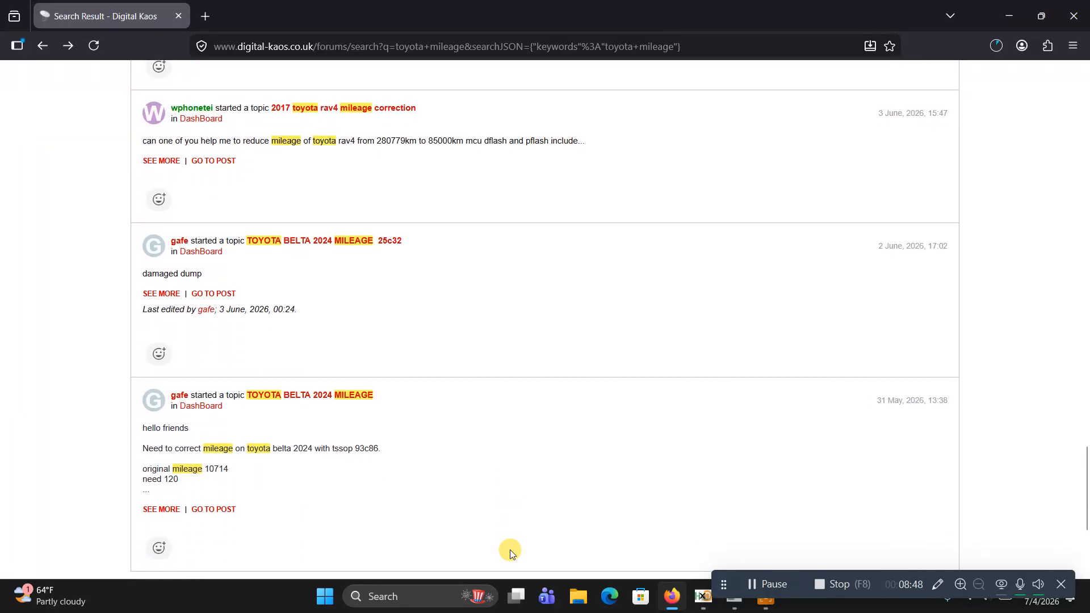
scroll(509, 550, "down", 2)
scroll(510, 549, "up", 5)
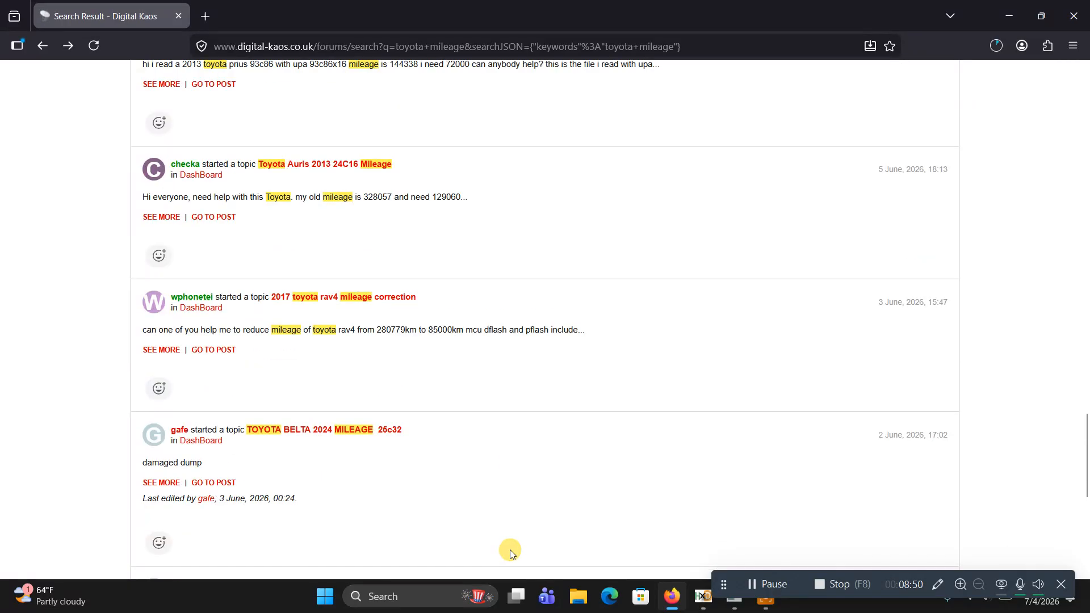
scroll(510, 549, "up", 4)
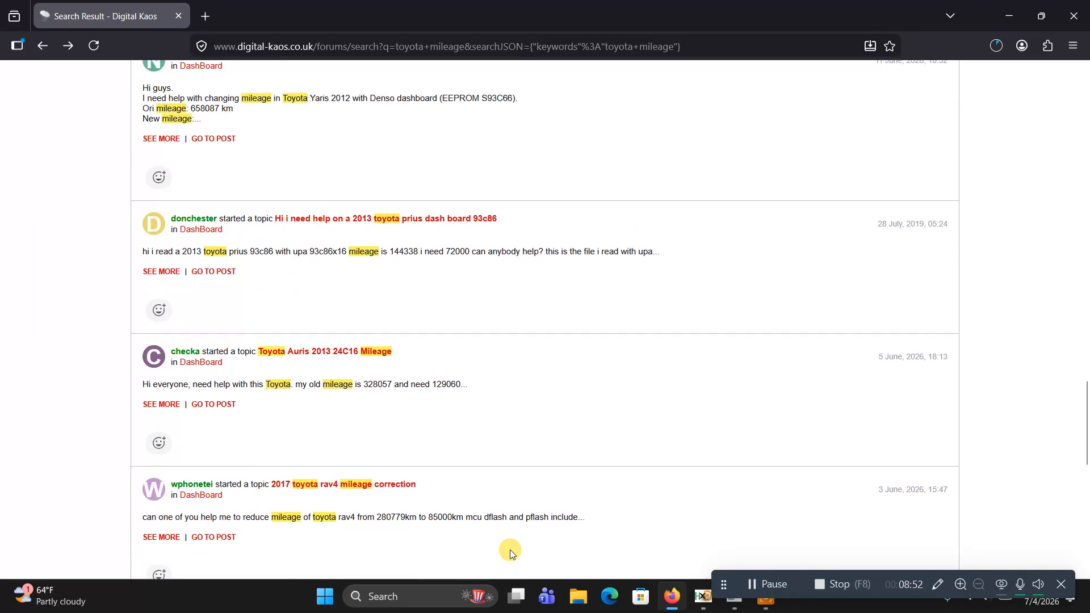
scroll(510, 550, "up", 3)
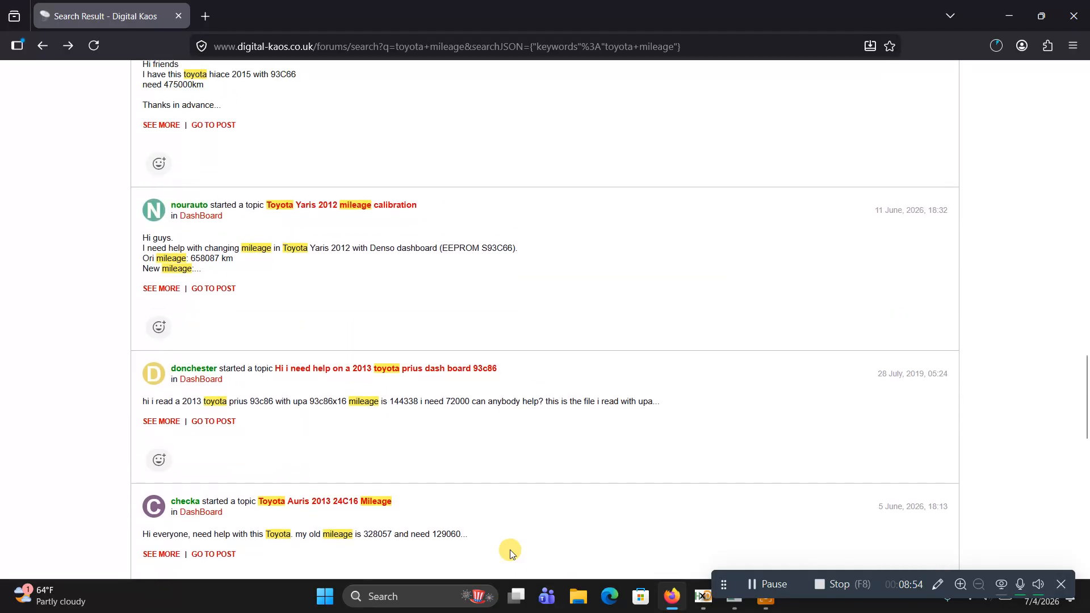
scroll(510, 550, "up", 5)
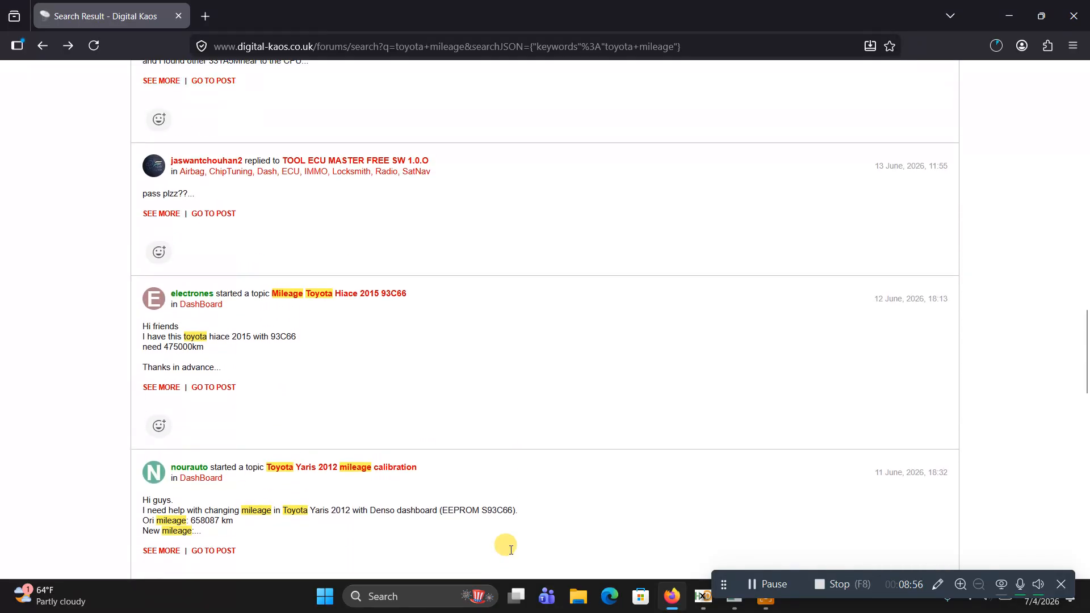
scroll(511, 549, "up", 4)
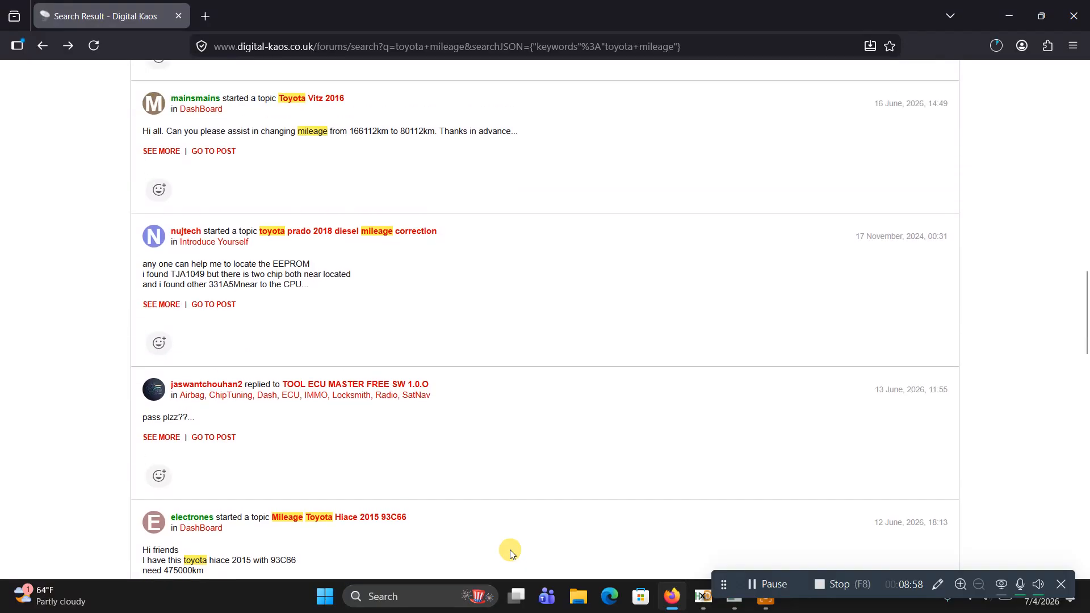
scroll(510, 550, "up", 3)
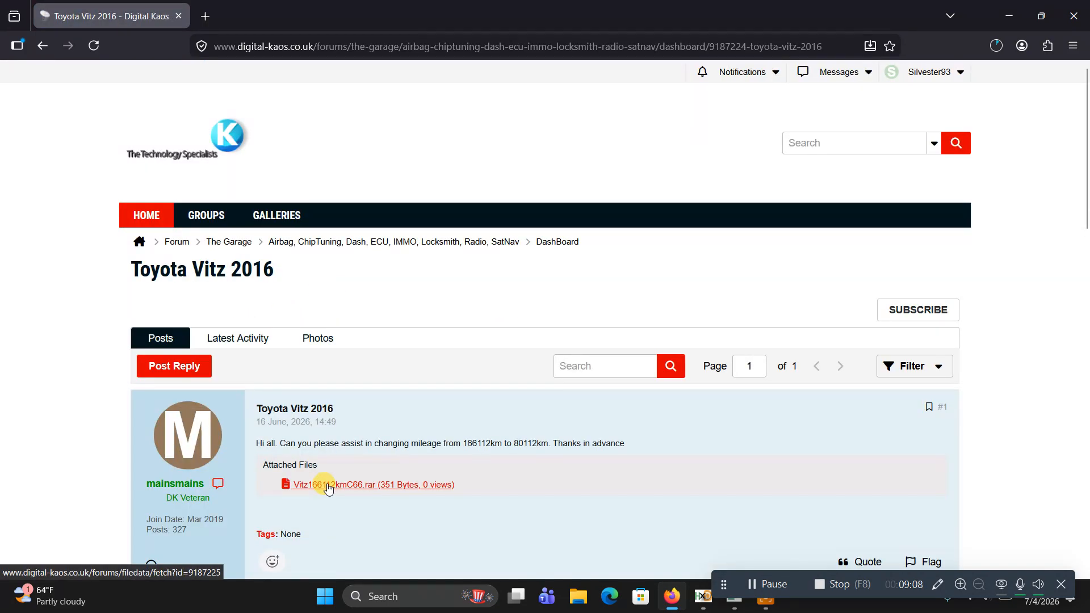
Download the Vitz166112kmC66.rar attachment and copy the current mileage 166112 from the Toyota Vitz 2016 post
left_click(328, 487)
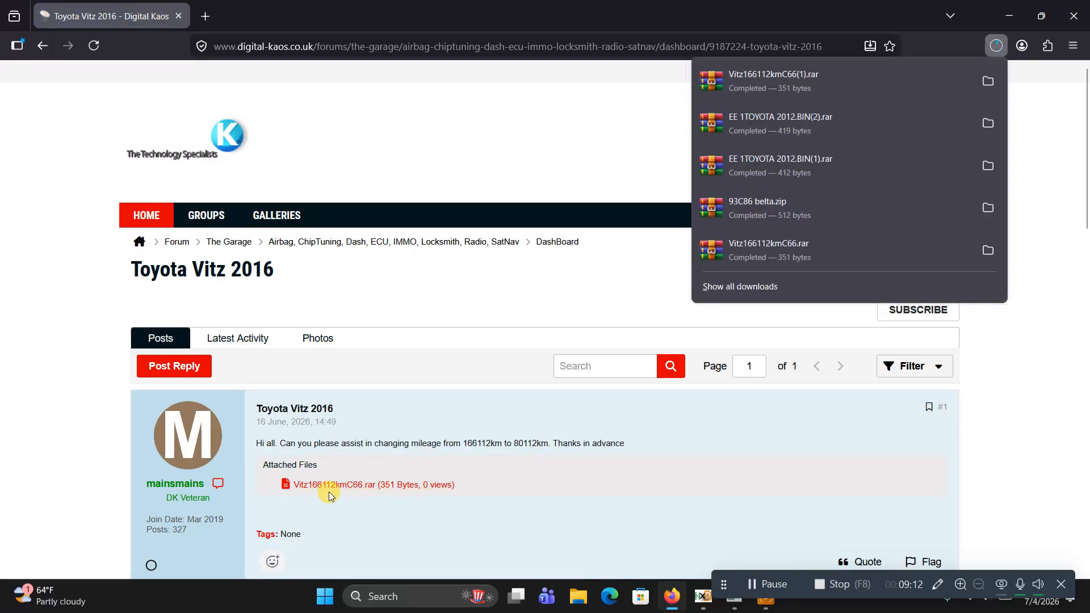
left_click(491, 446)
left_click_drag(491, 446, 467, 447)
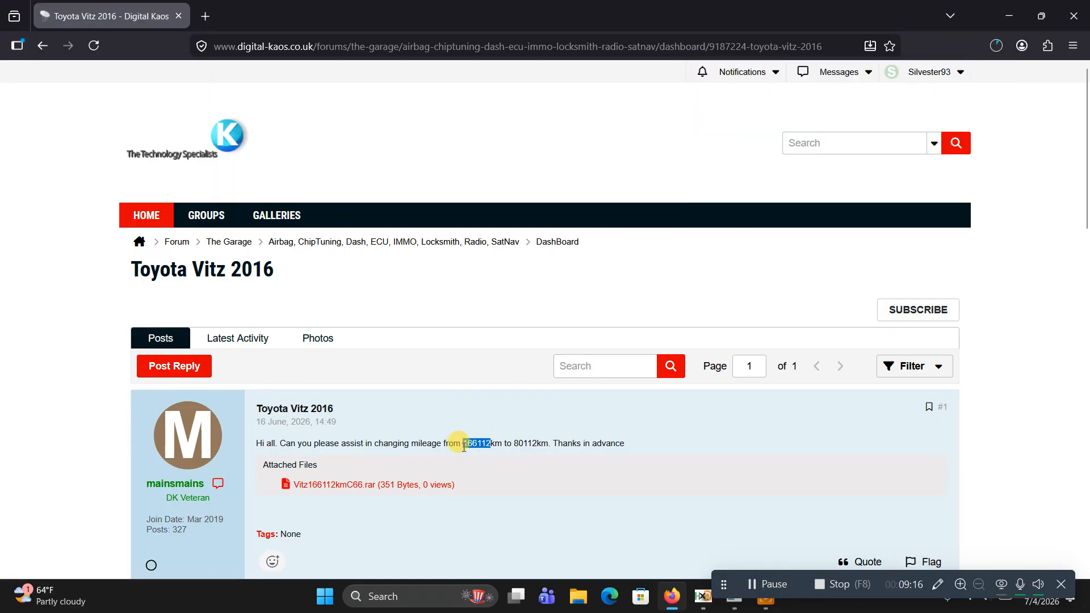
right_click(463, 446)
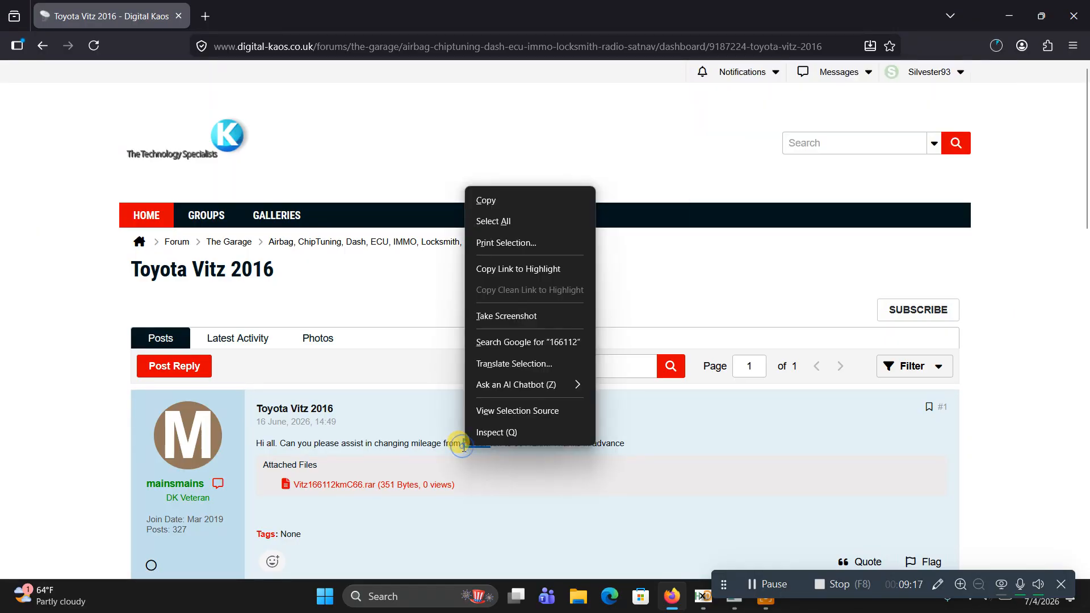
left_click(487, 203)
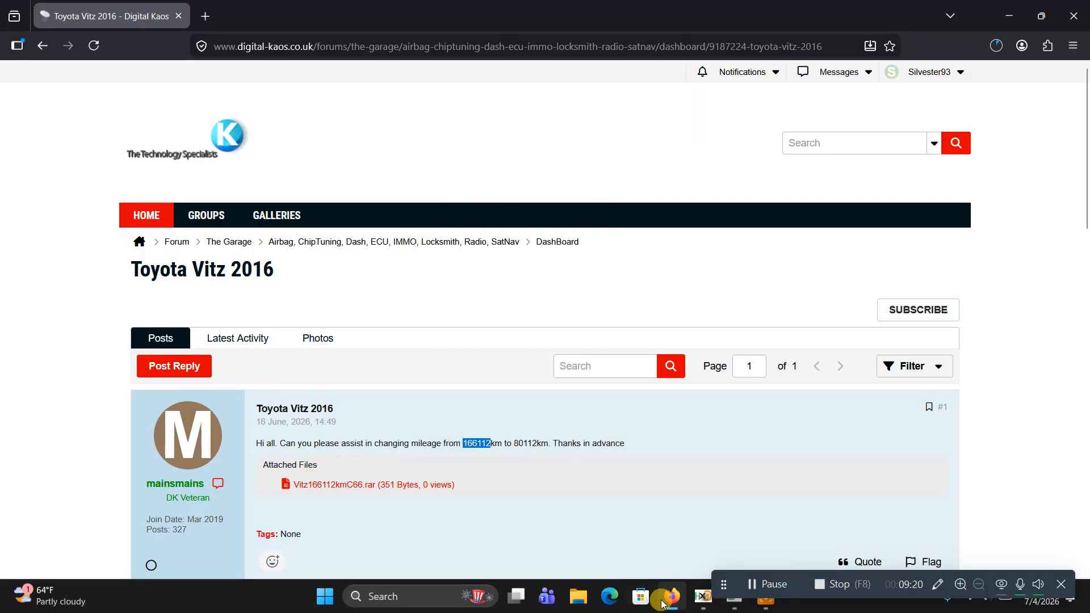
Download the Vitz attachment again, open Vitz166112kmC66(2).rar in WinRAR and dismiss the trial notice
left_click(350, 485)
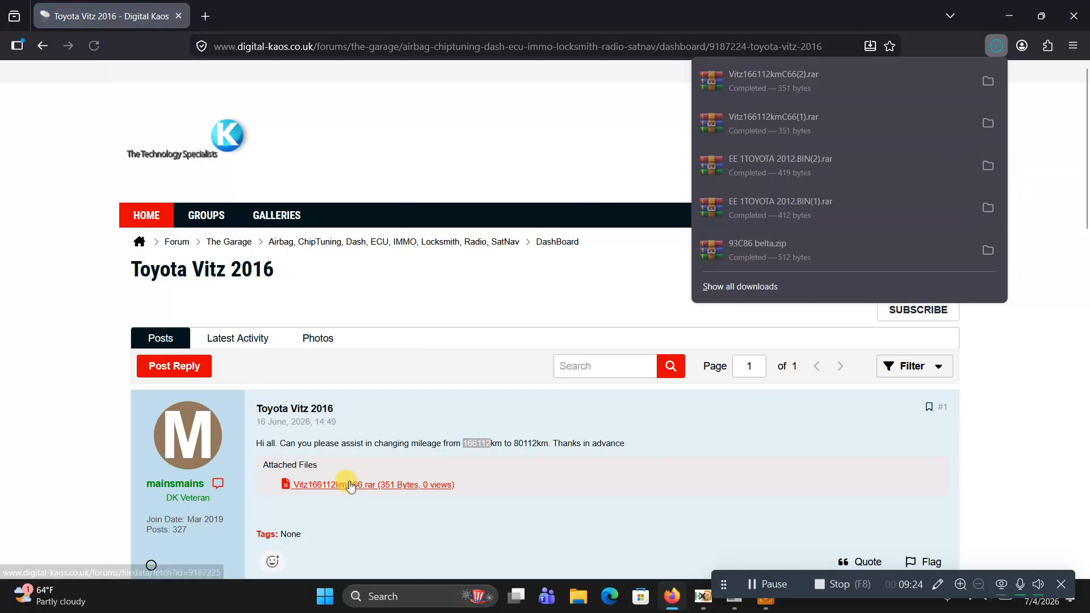
left_click(731, 76)
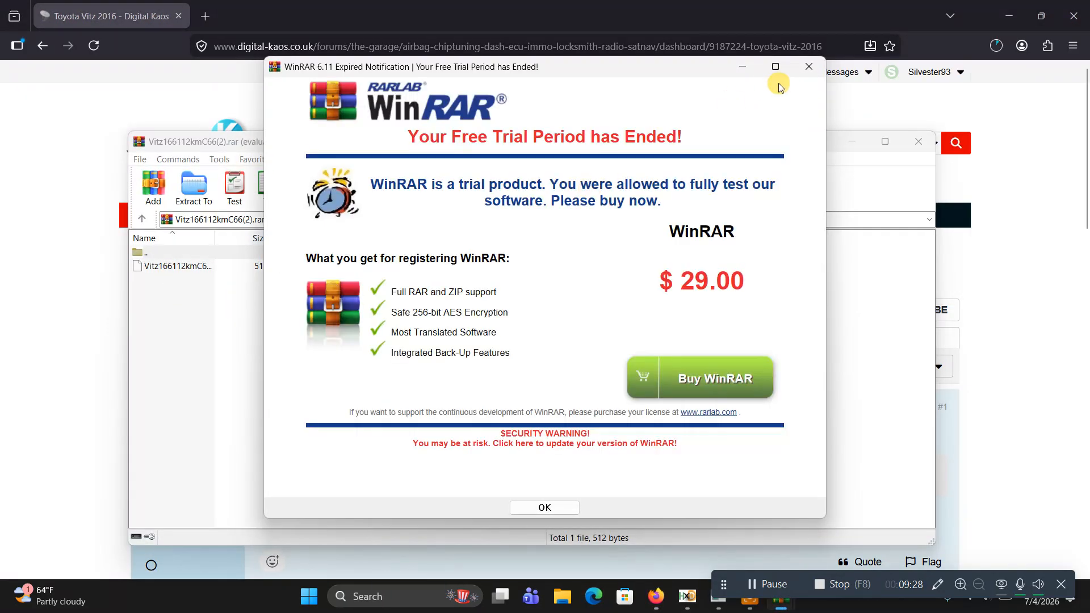
left_click(809, 67)
Rename the BIN file inside the archive to VITS 166112.bin
left_click(176, 268)
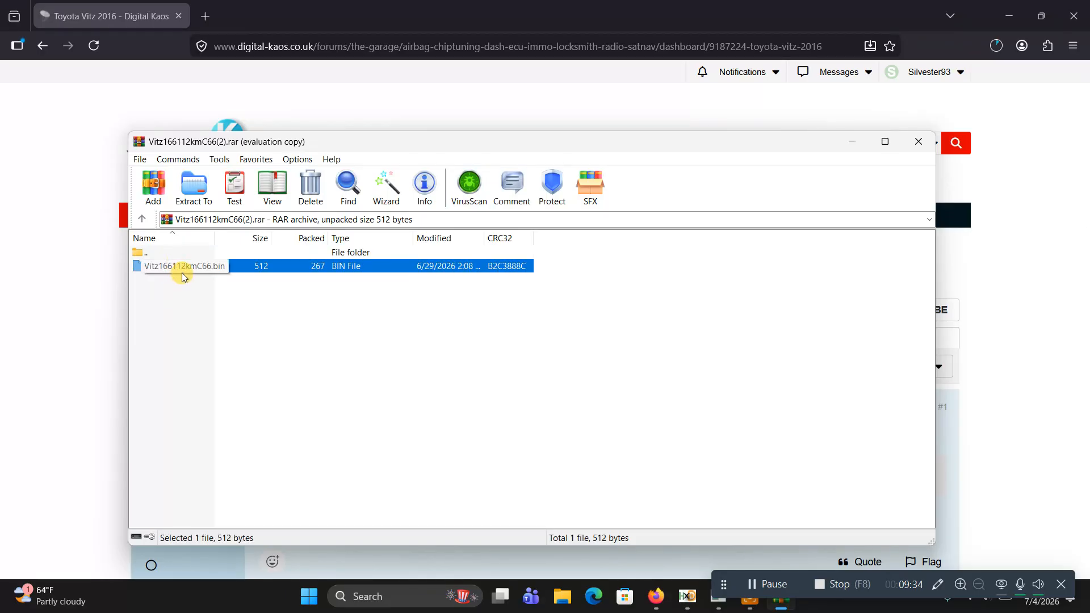
right_click(168, 265)
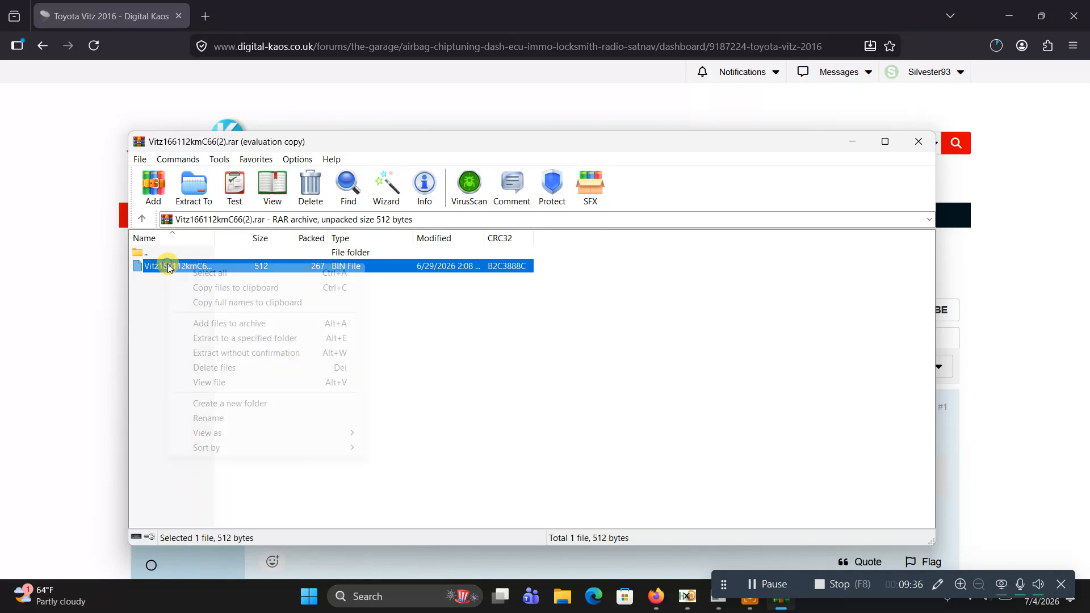
left_click(211, 417)
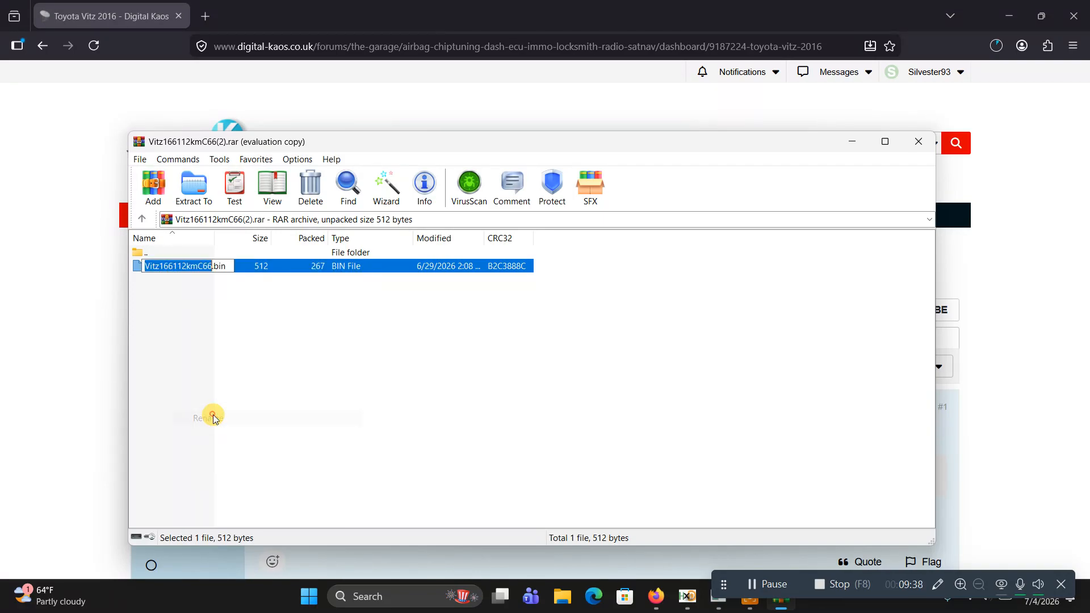
type("VITS")
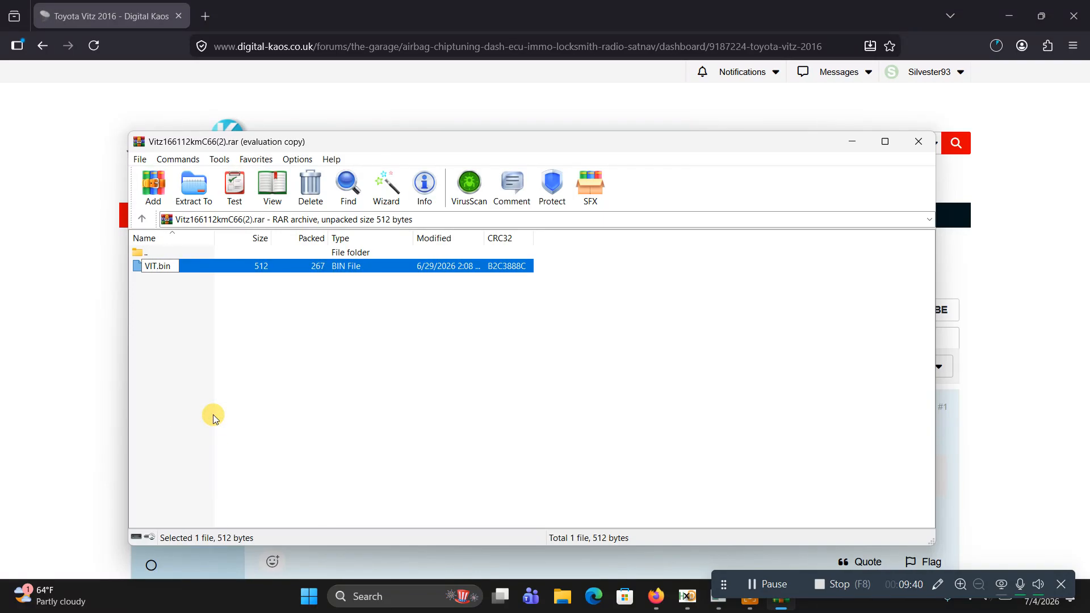
type(" 166112")
key("Return")
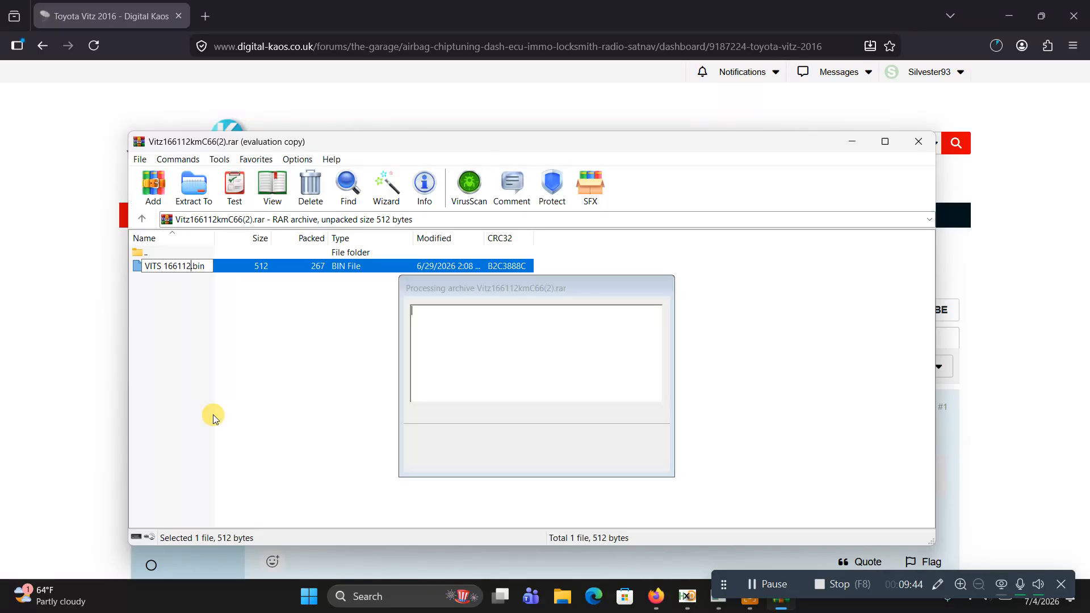
Extract VITS 166112.bin to the mileage folder on the Desktop and close the archive
left_click(189, 193)
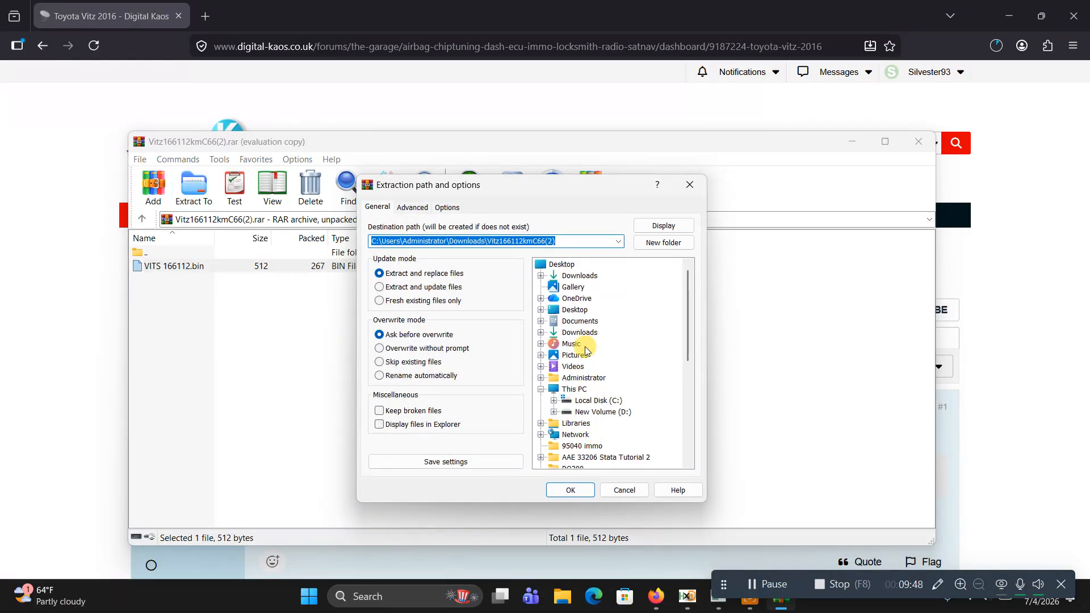
left_click(566, 310)
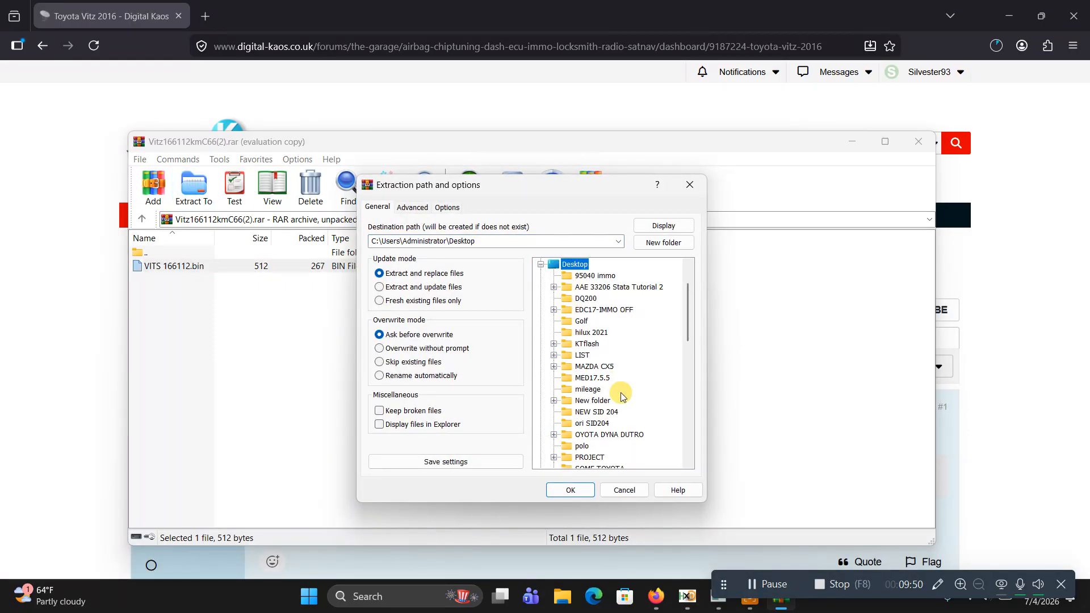
left_click(585, 391)
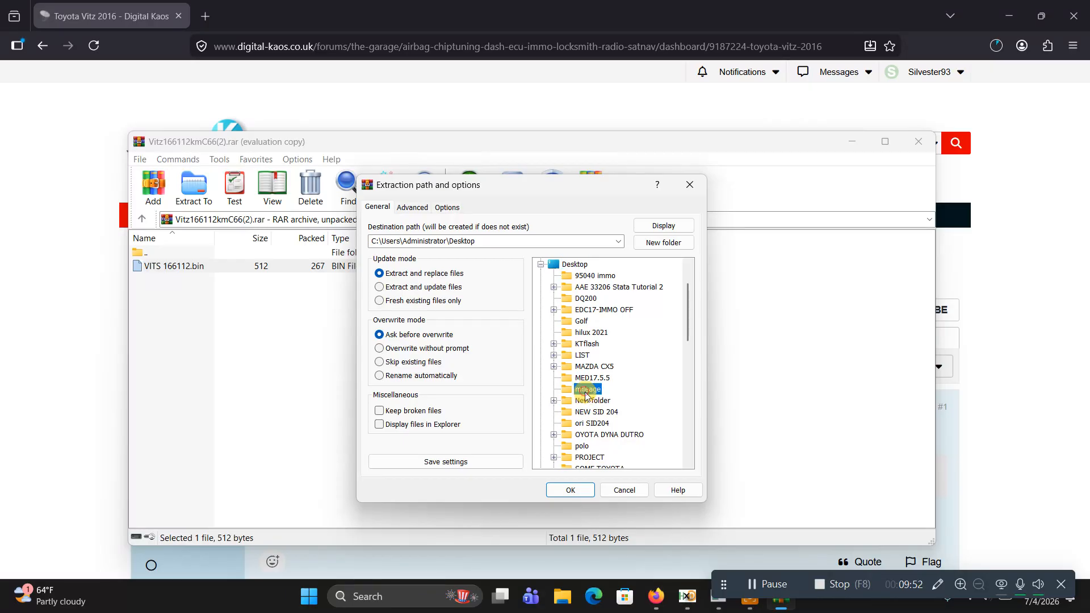
left_click(571, 490)
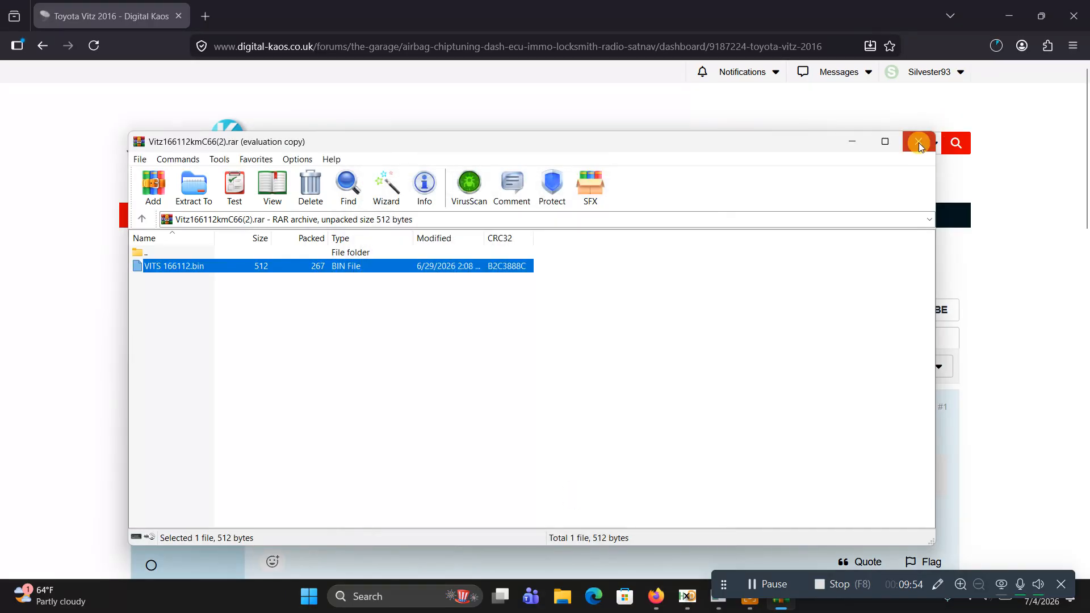
left_click(917, 142)
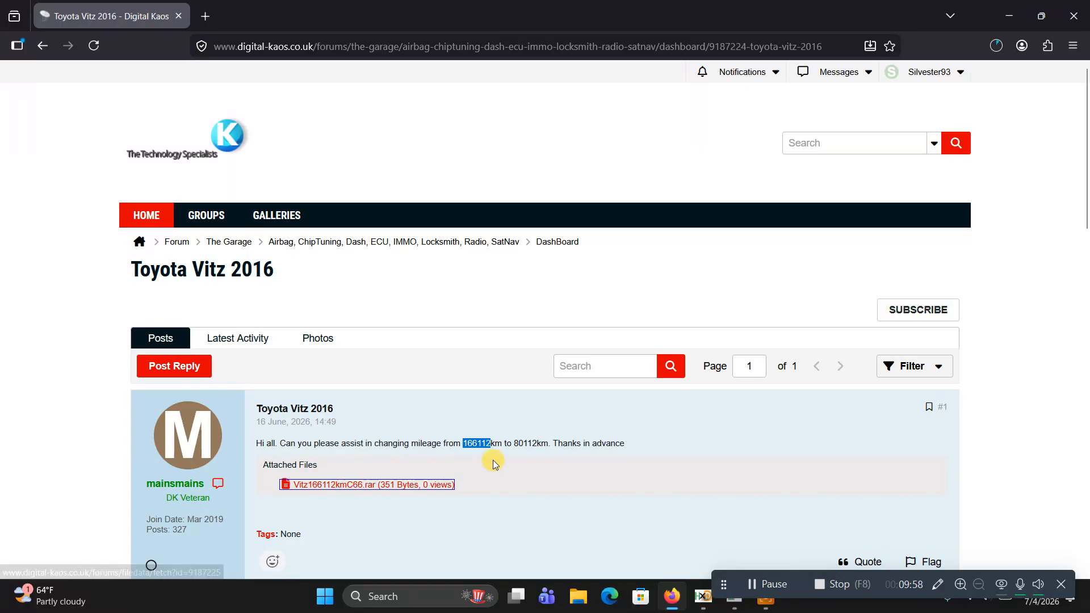
Copy the post's current mileage, switch to IMMO INTEL and encode 166112 km with the KM → Hex calculator
right_click(476, 444)
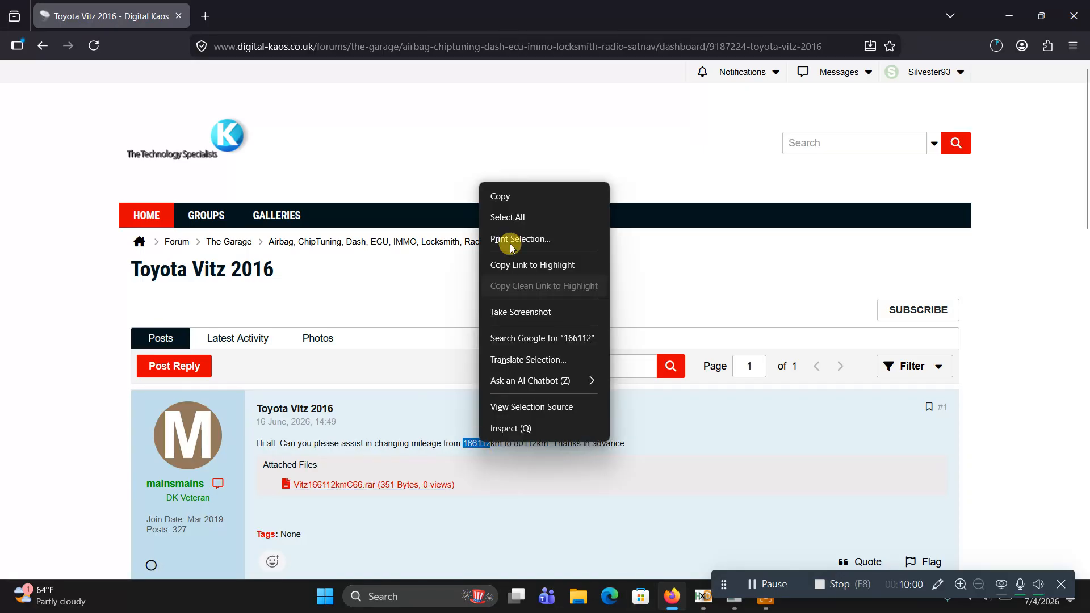
left_click(511, 197)
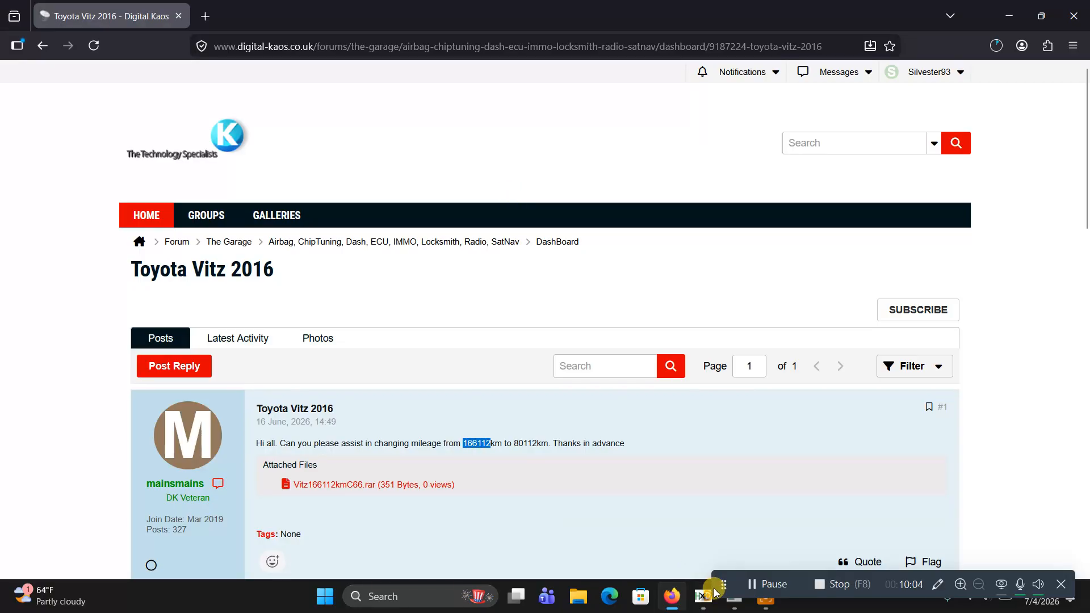
left_click(740, 607)
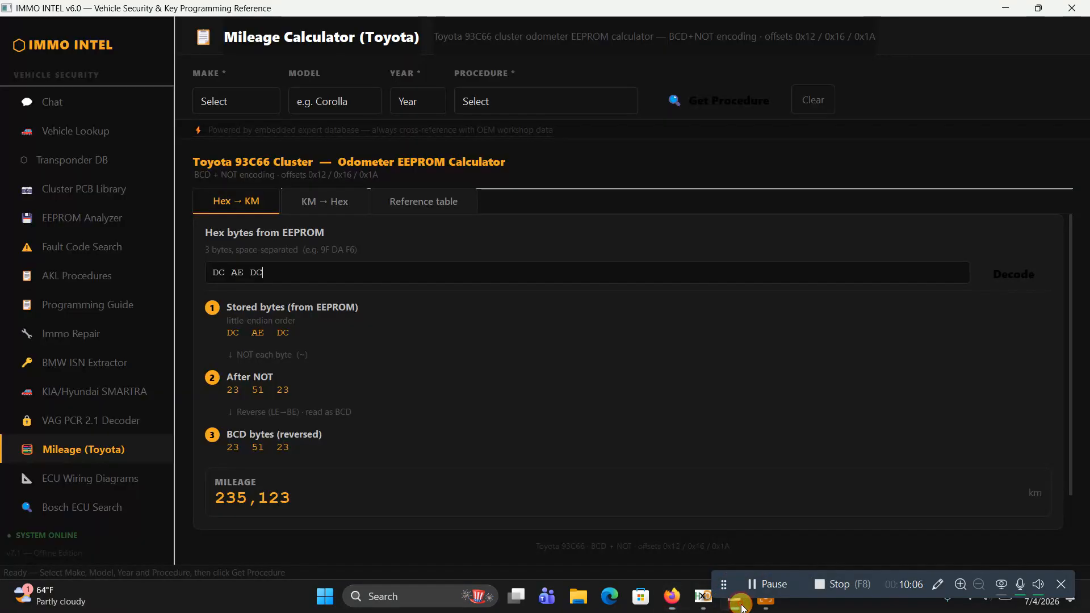
left_click(324, 206)
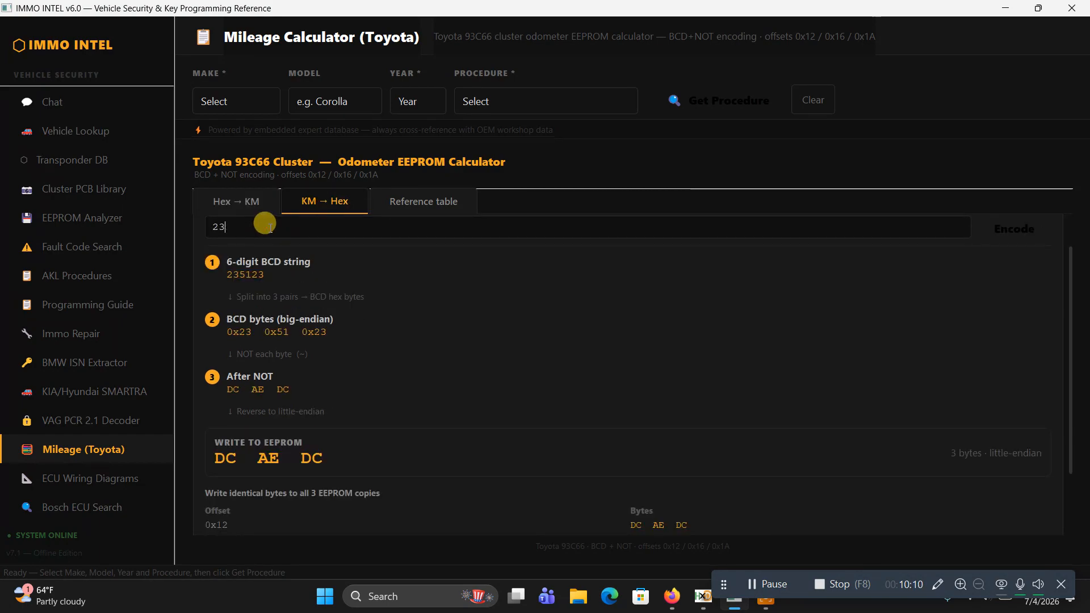
key("BackSpace")
key("BackSpace")
type("166112")
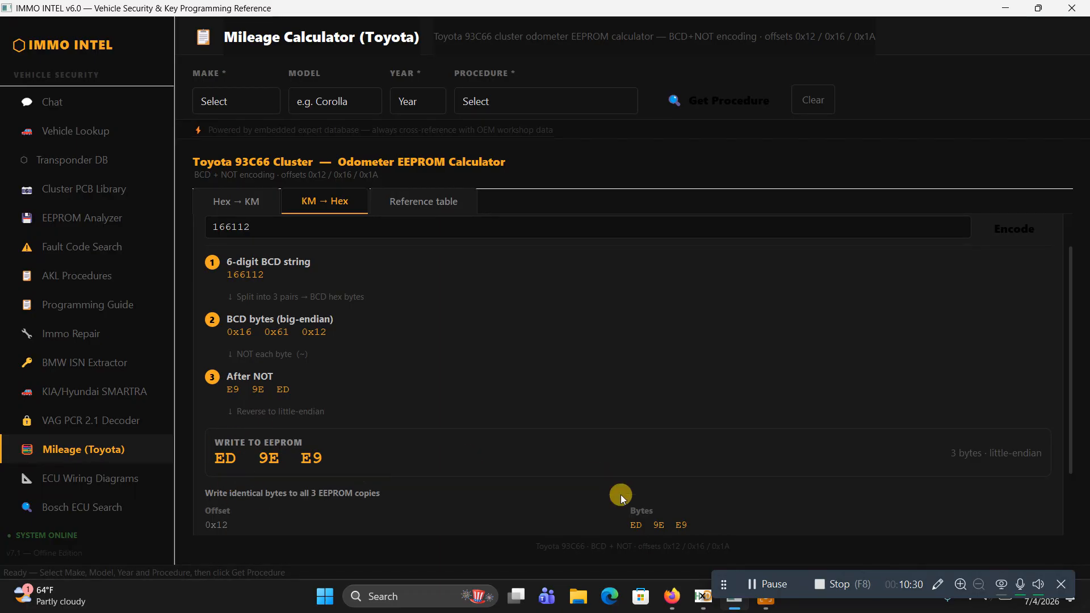
Switch to HxD and close toyota 658087.bin
left_click(702, 596)
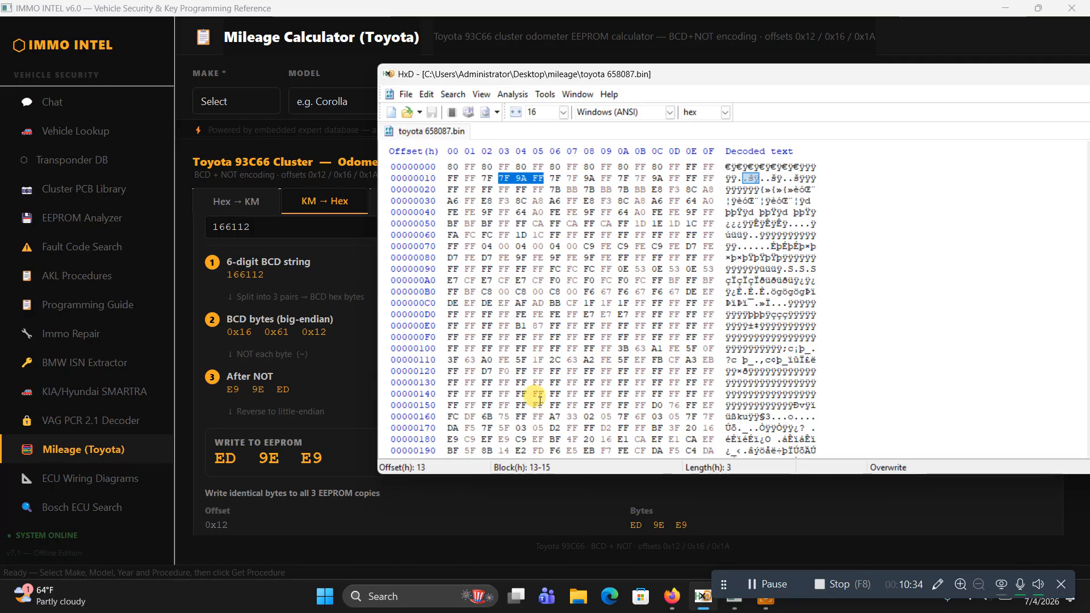
right_click(437, 132)
left_click(449, 139)
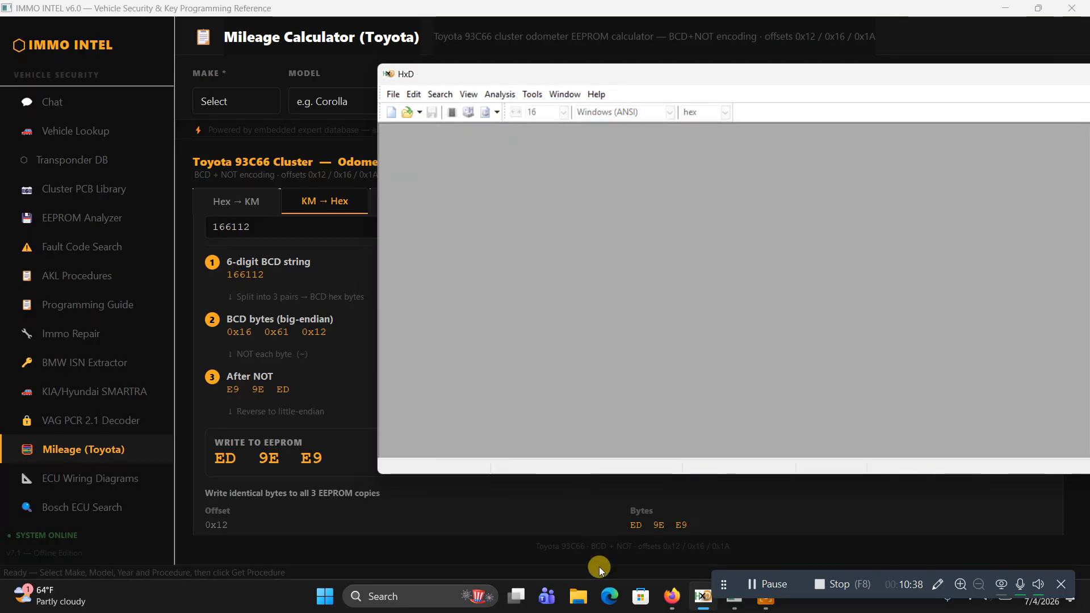
Load VITS 166112.bin from the Desktop's mileage folder into HxD, and close the File Explorer window
left_click(580, 597)
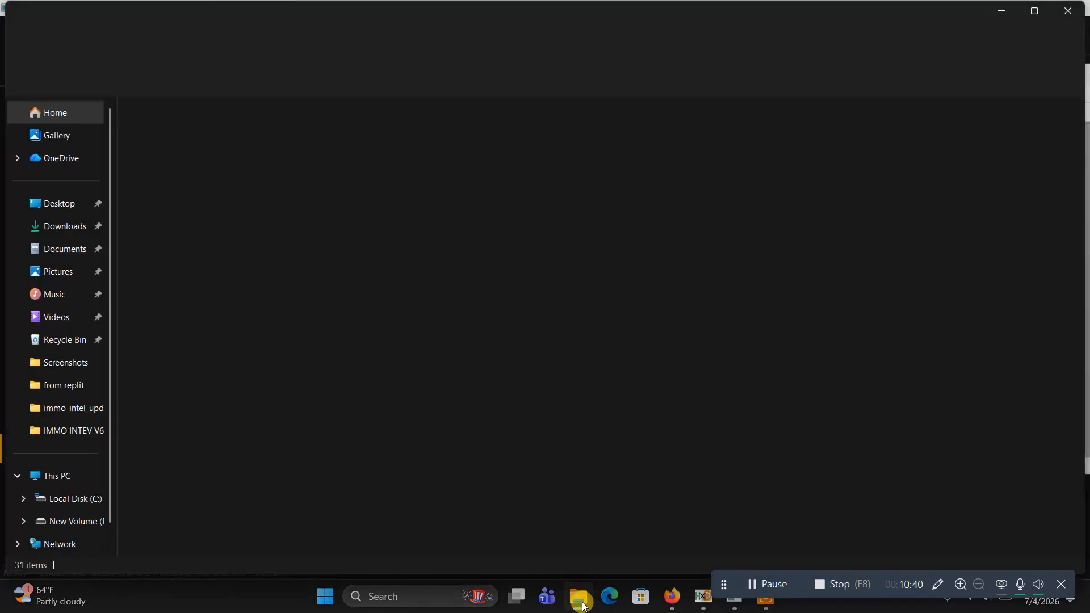
left_click(55, 204)
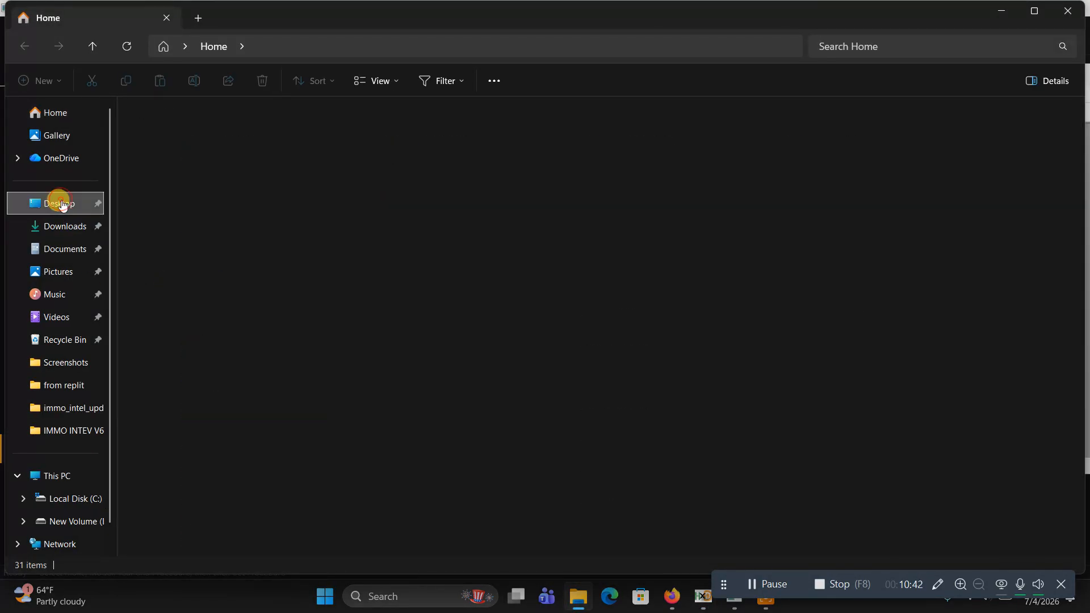
double_click(145, 337)
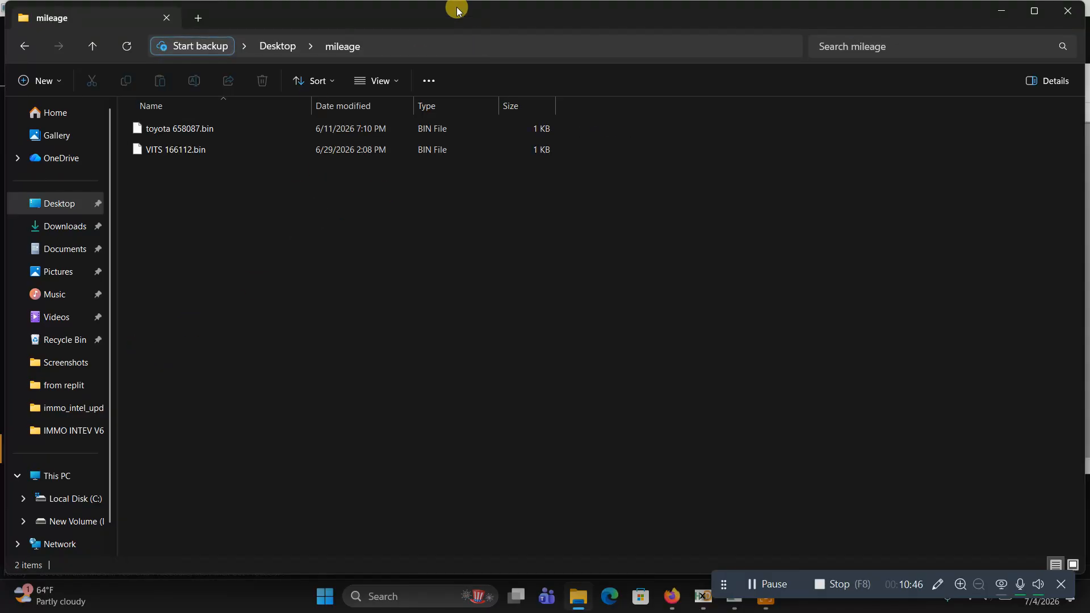
left_click_drag(455, 8, 543, 222)
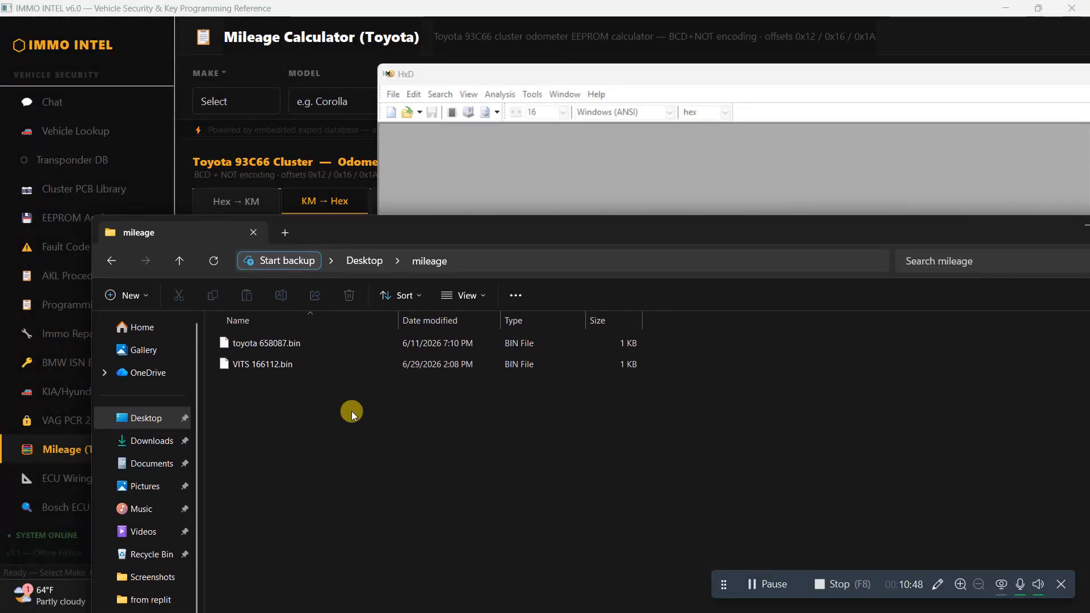
left_click(273, 368)
left_click_drag(273, 367, 447, 177)
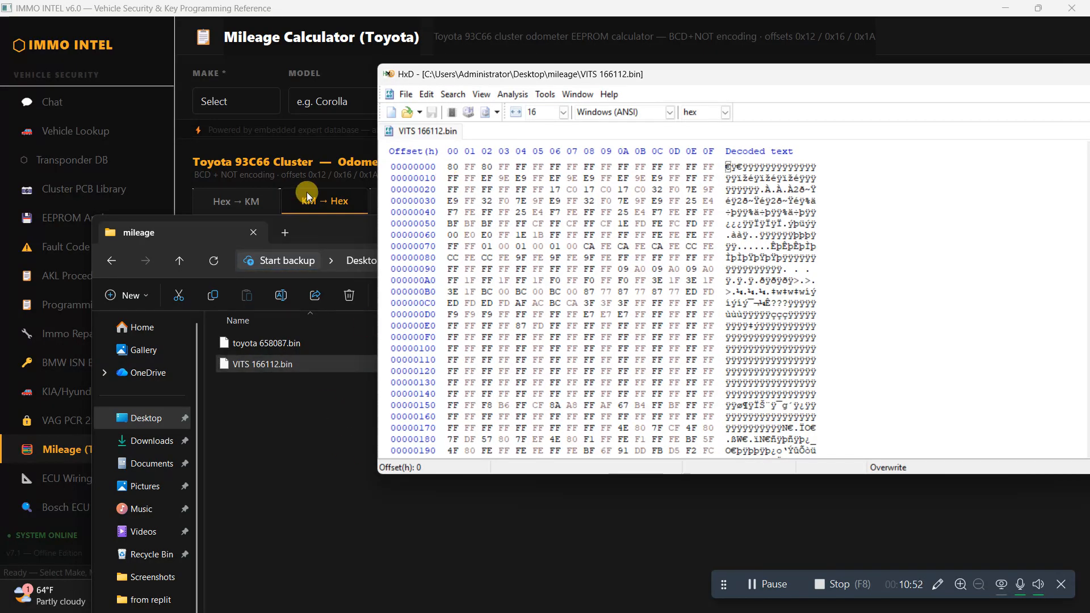
left_click(315, 232)
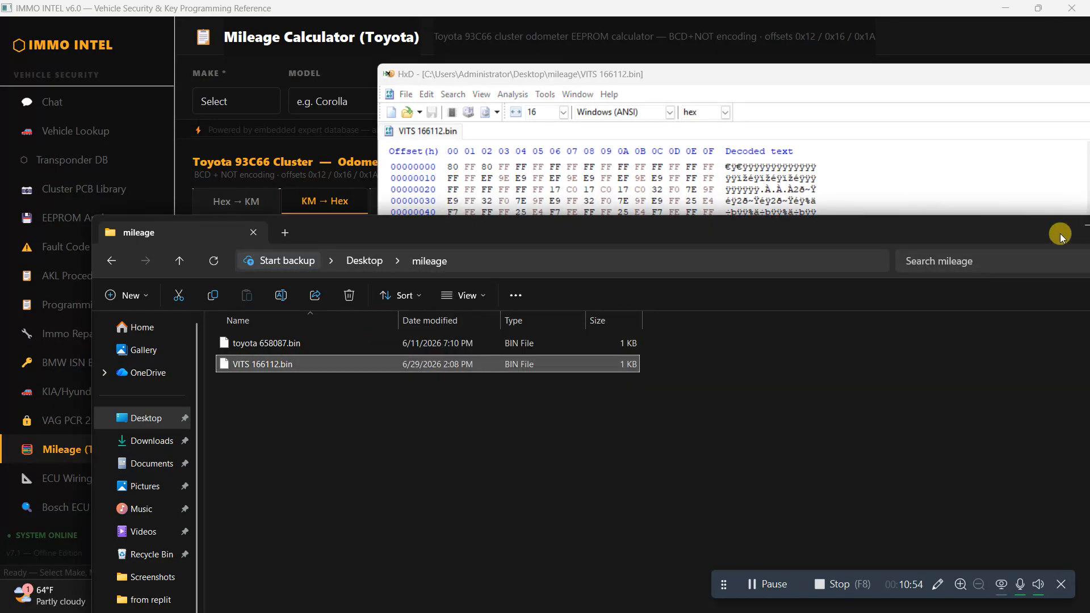
left_click_drag(1060, 233, 980, 236)
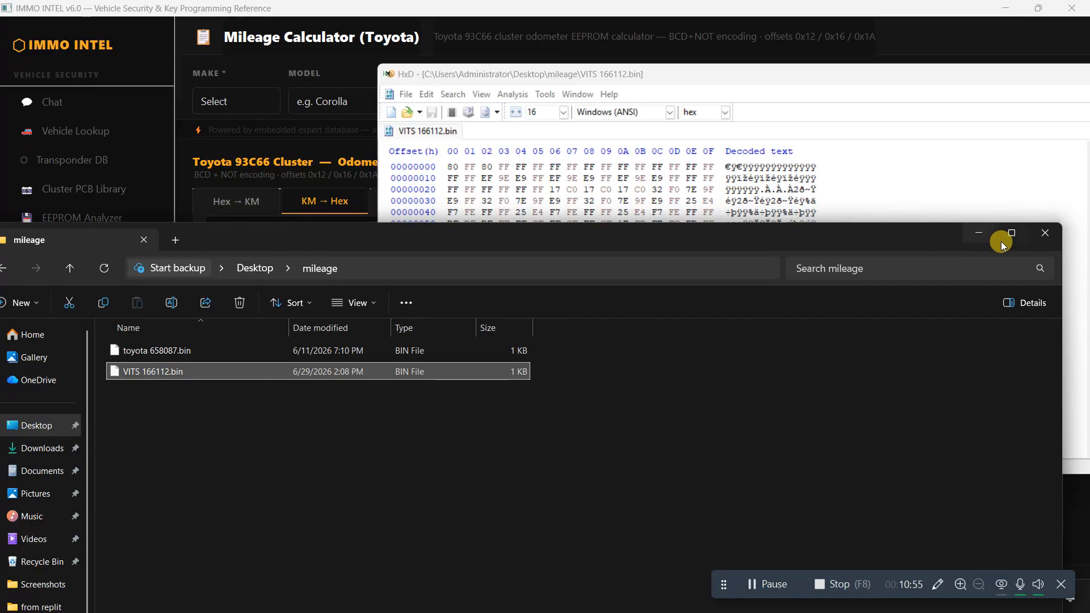
left_click(1043, 234)
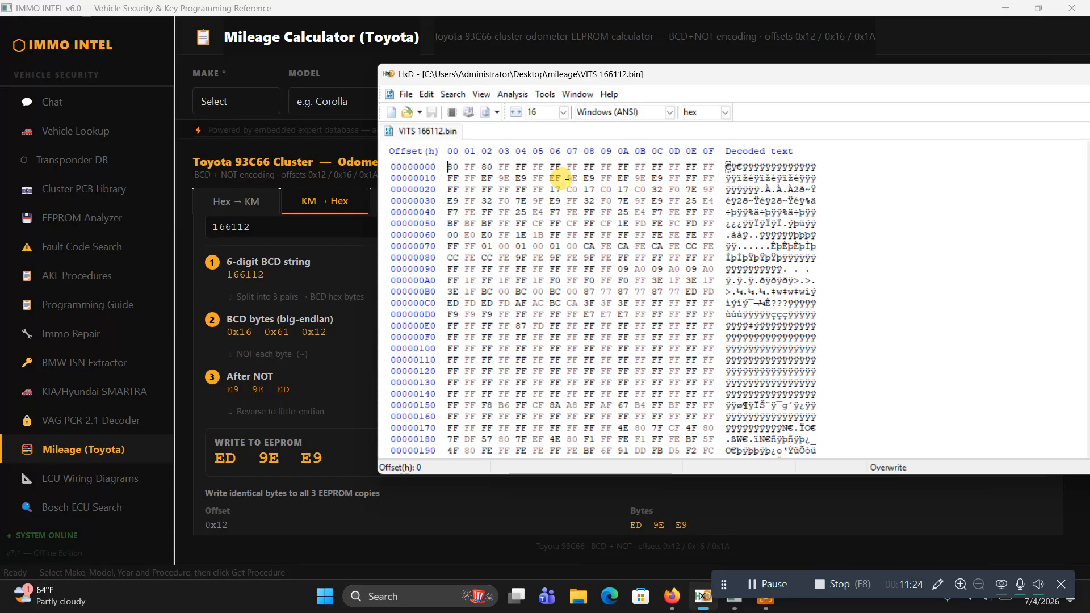
Compare the odometer bytes in row 00000010 of VITS 166112.bin with the calculator's encoded bytes
left_click_drag(610, 179, 571, 180)
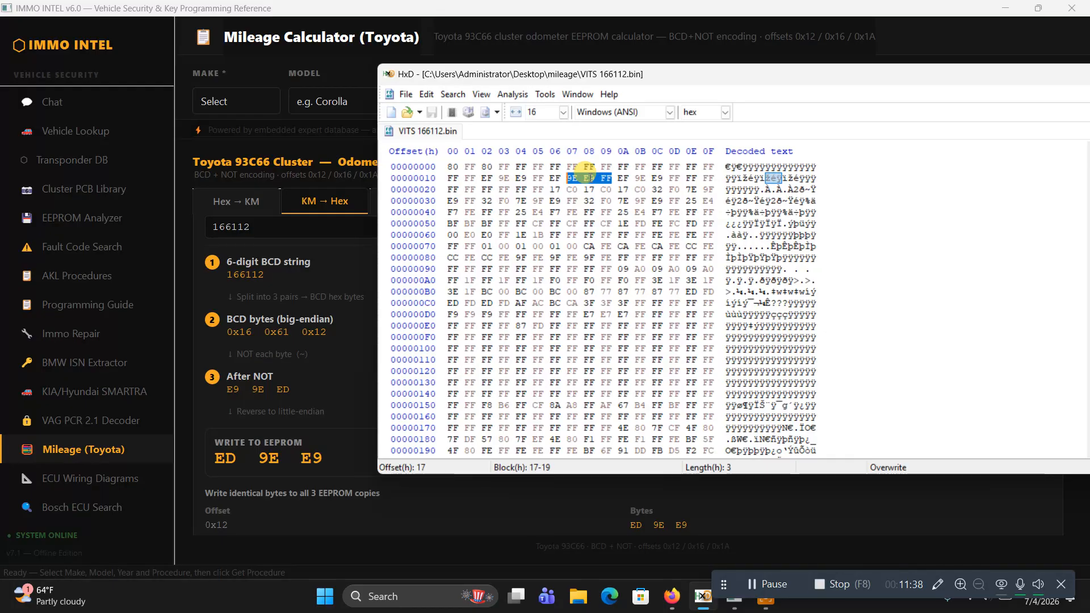
left_click(589, 177)
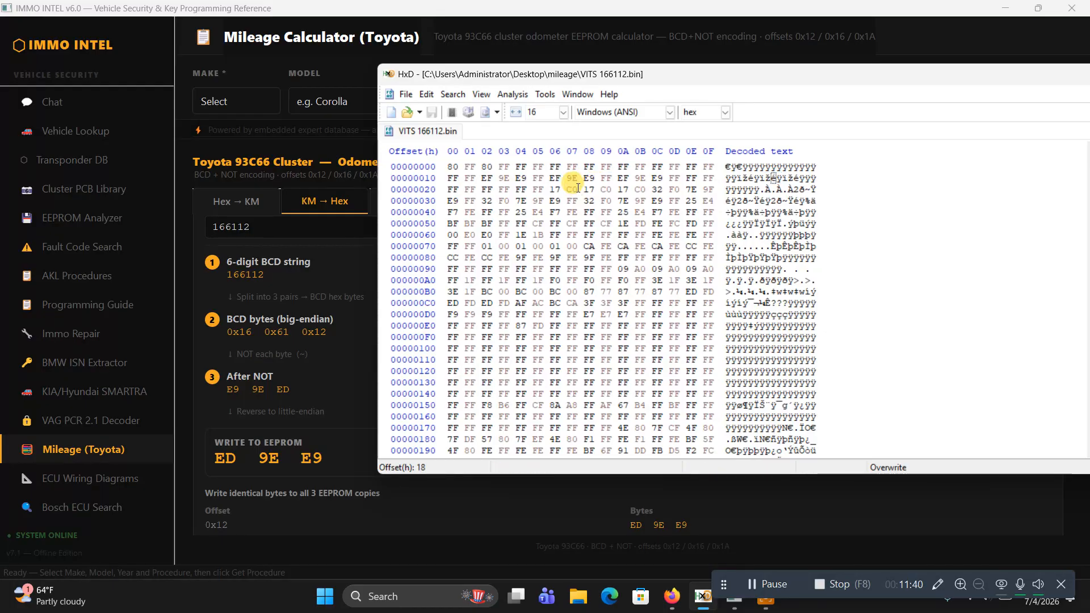
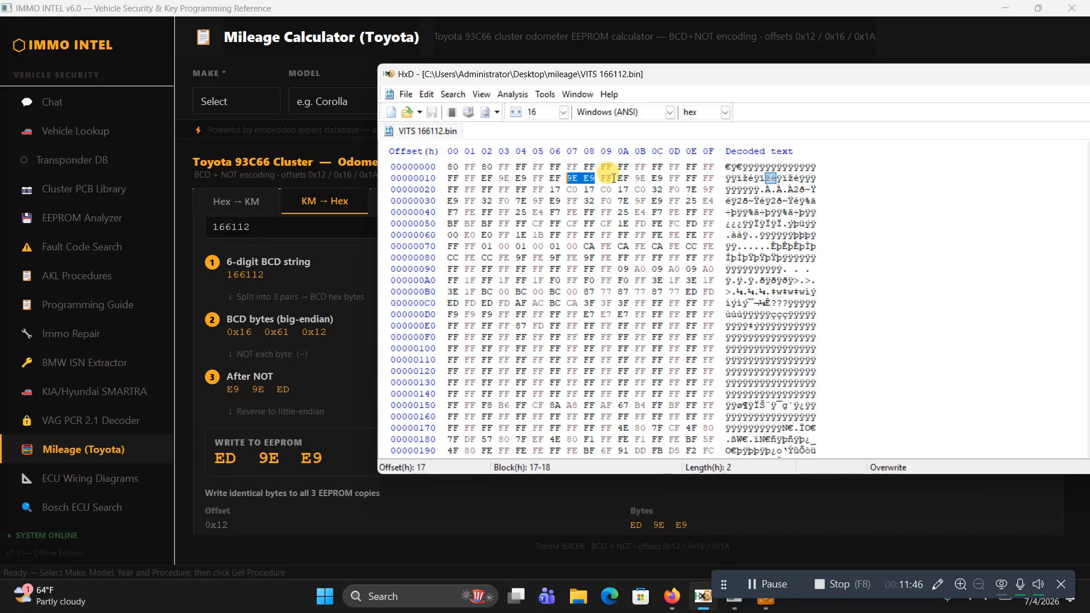
Copy the bytes 9E E9 FF at offsets 17–19 of VITS 166112.bin and decode them with IMMO INTEL's Hex → KM calculator
left_click_drag(613, 177, 570, 179)
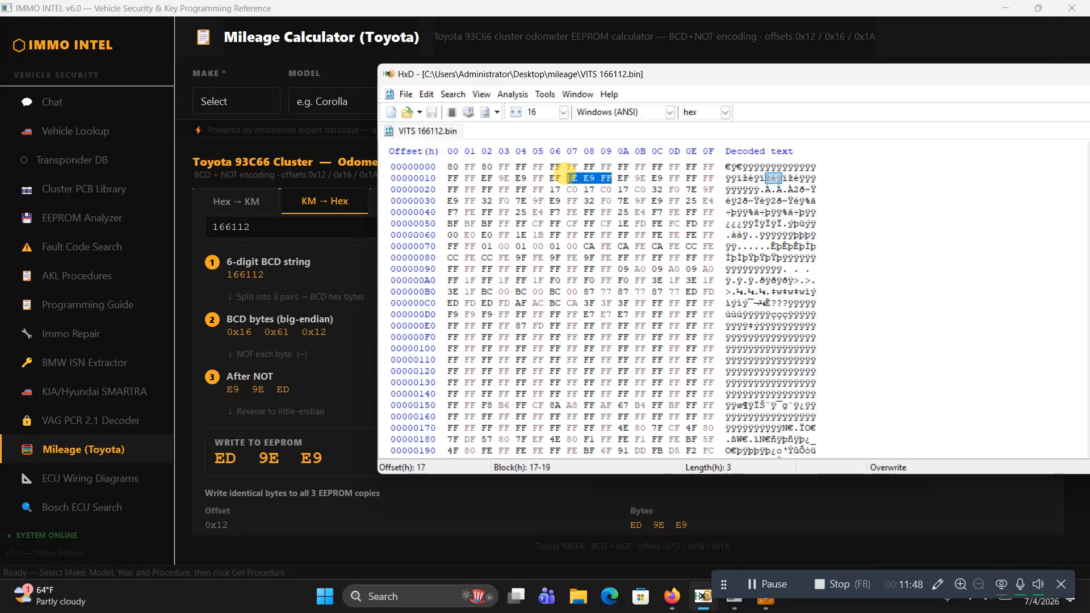
right_click(569, 178)
left_click(588, 217)
left_click(233, 203)
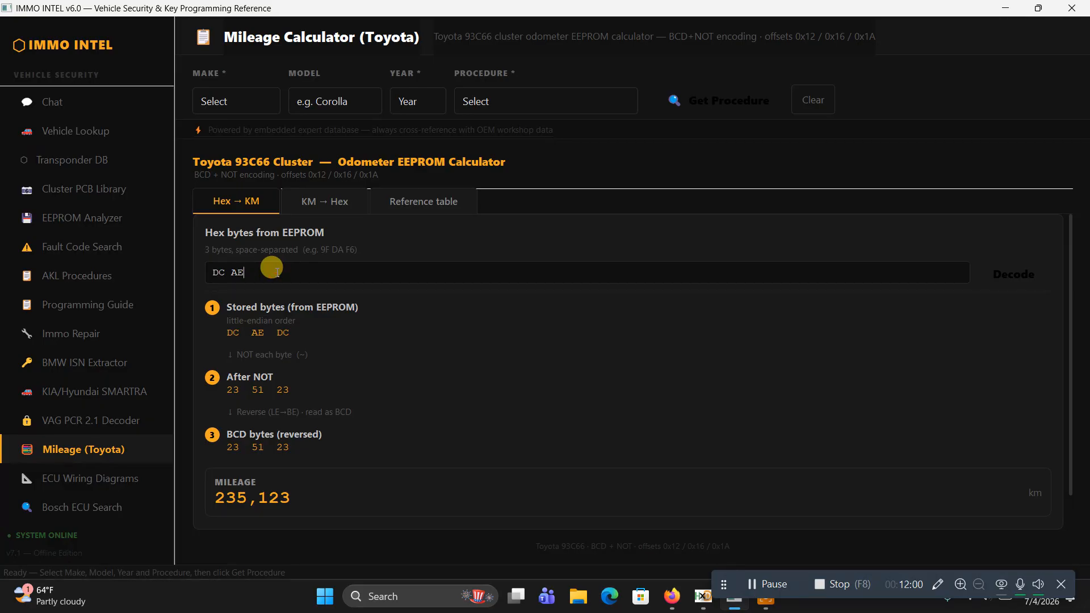
key("BackSpace")
key("BackSpace")
key("BackSpace")
key("BackSpace")
key("BackSpace")
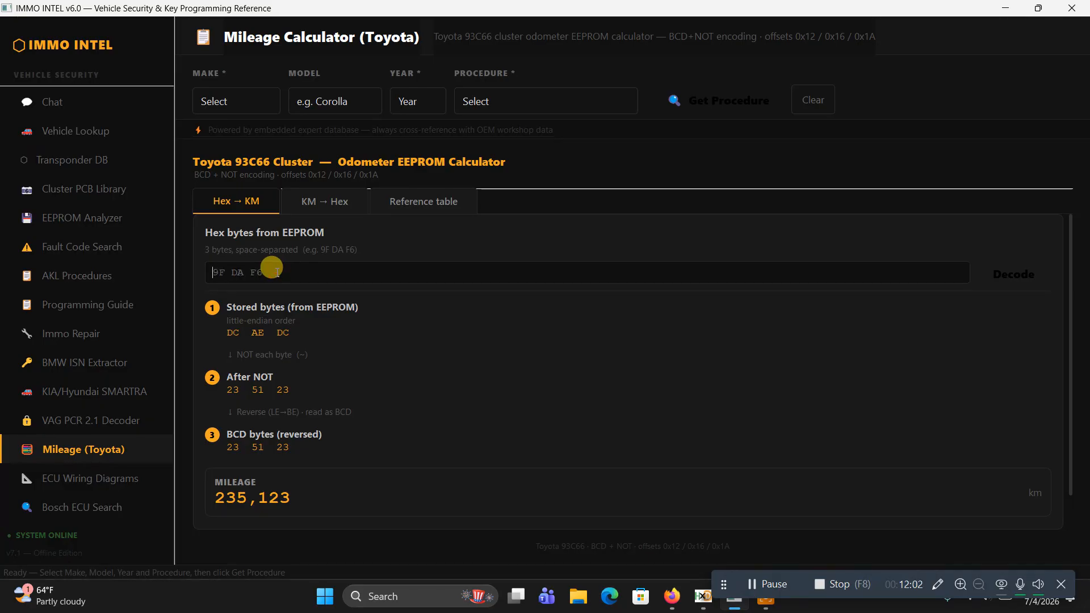
type("9E E9 FF")
key("Return")
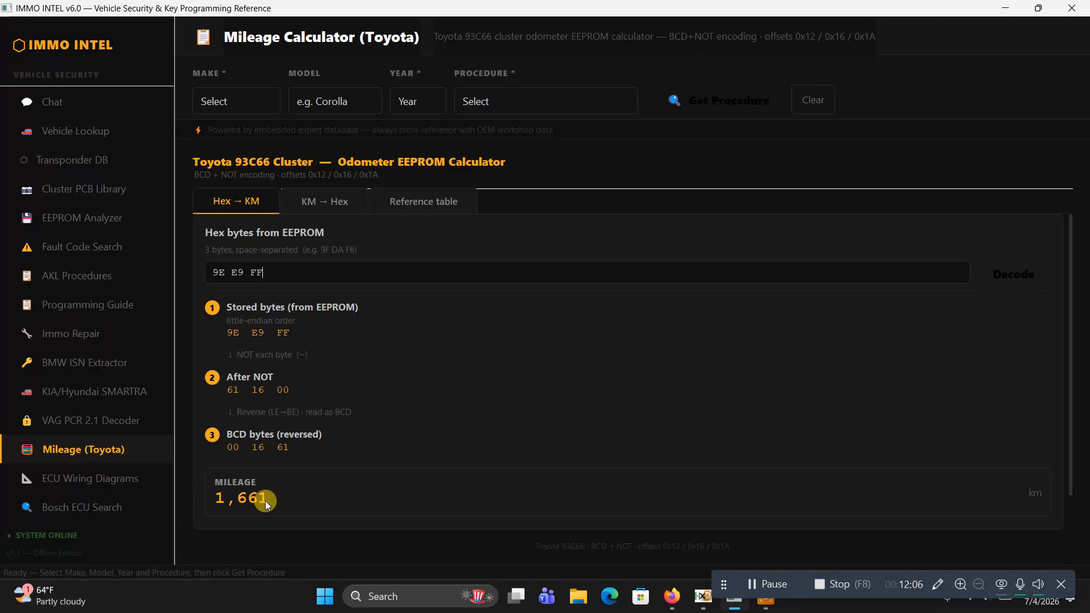
Check the mileage in the Toyota Vitz 2016 forum post, return to IMMO INTEL and encode 75500 km with the KM → Hex calculator
left_click(672, 596)
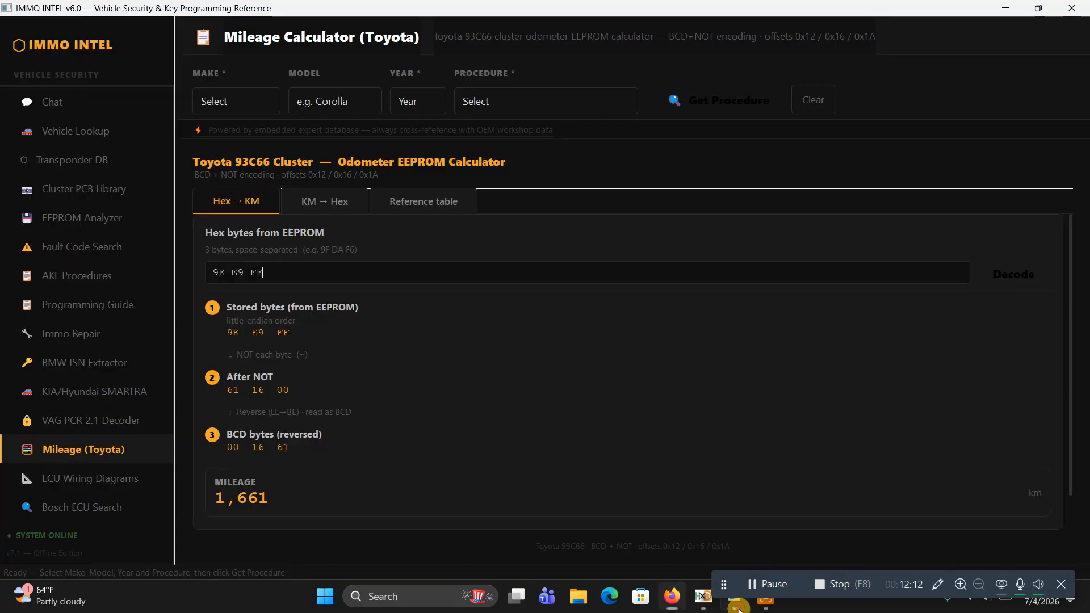
left_click(699, 542)
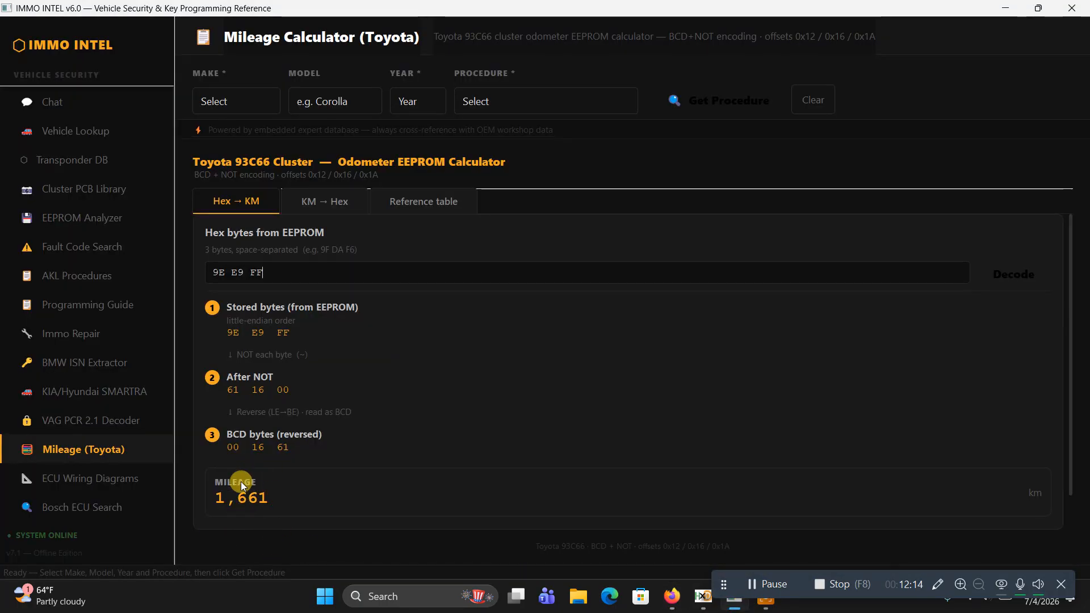
left_click(323, 209)
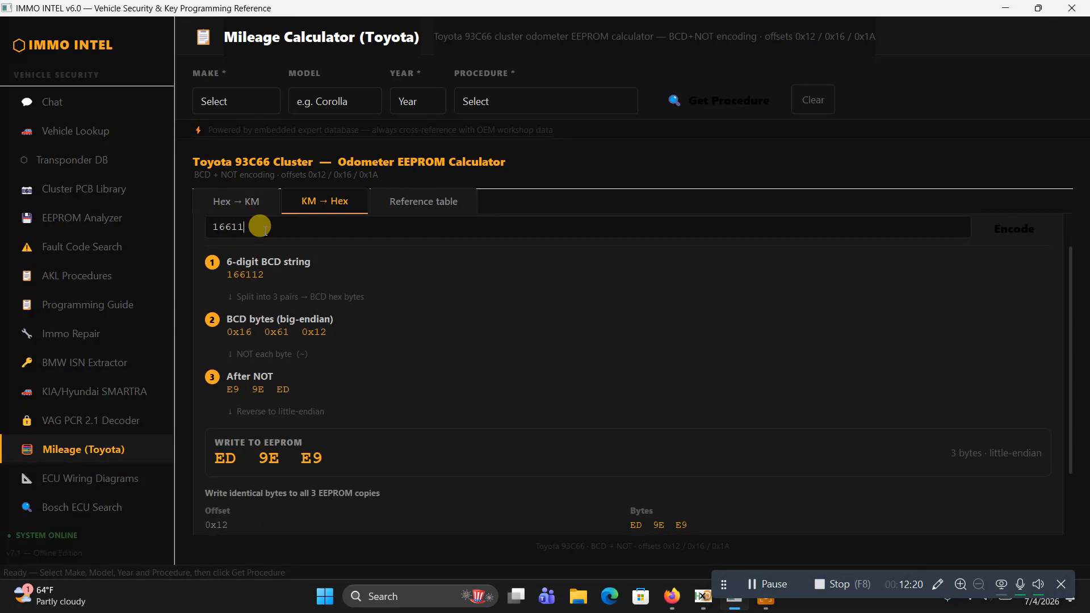
key("BackSpace")
key("BackSpace")
key("BackSpace")
key("BackSpace")
key("BackSpace")
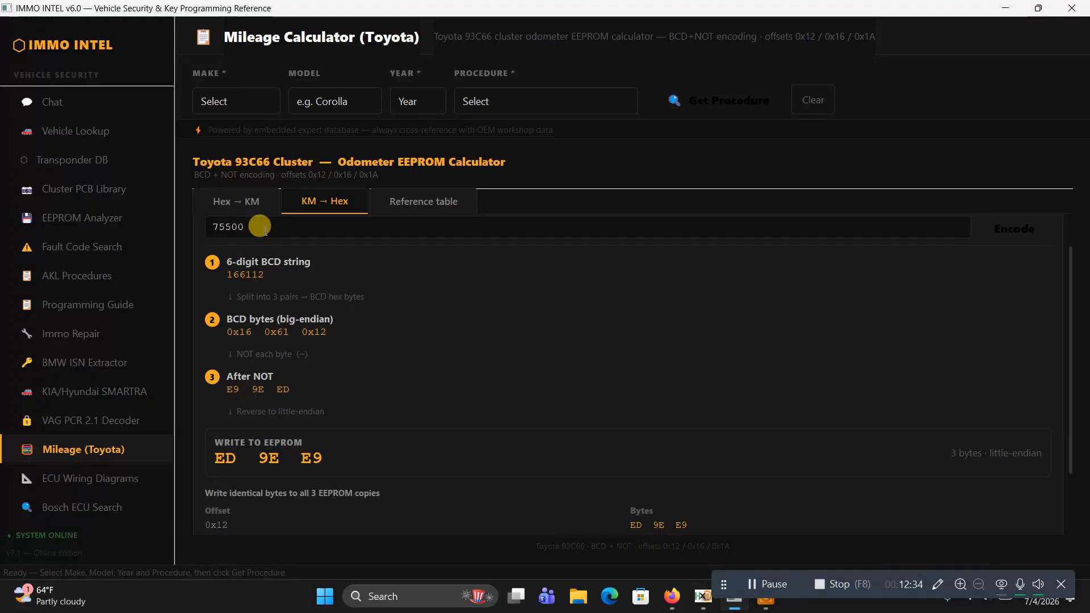
key("Return")
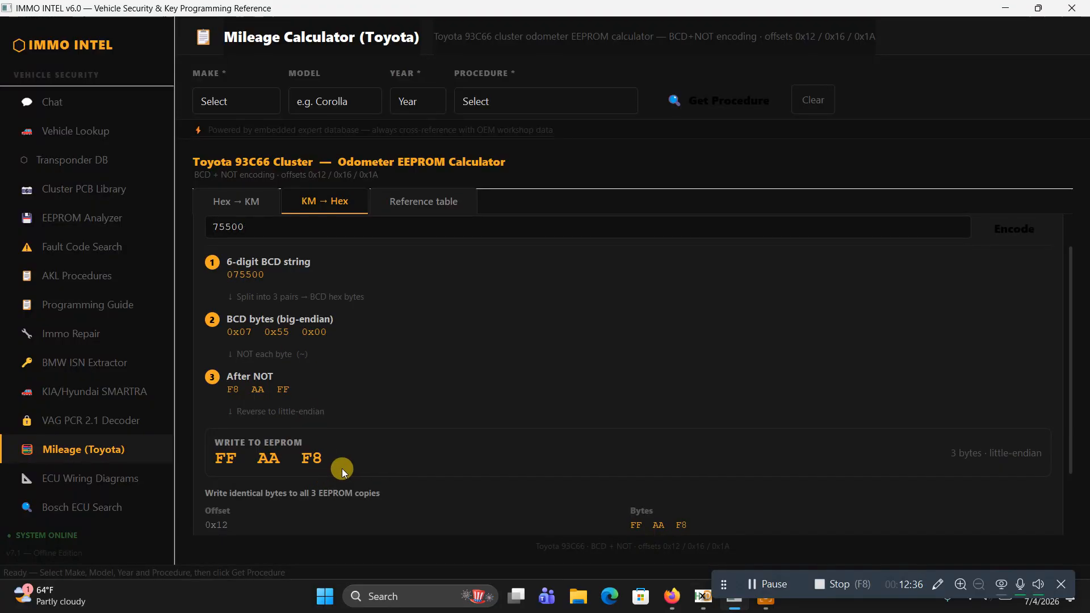
Bring up HxD, write the encoded bytes FF AA F8 into the Windows search box and copy them
left_click(707, 609)
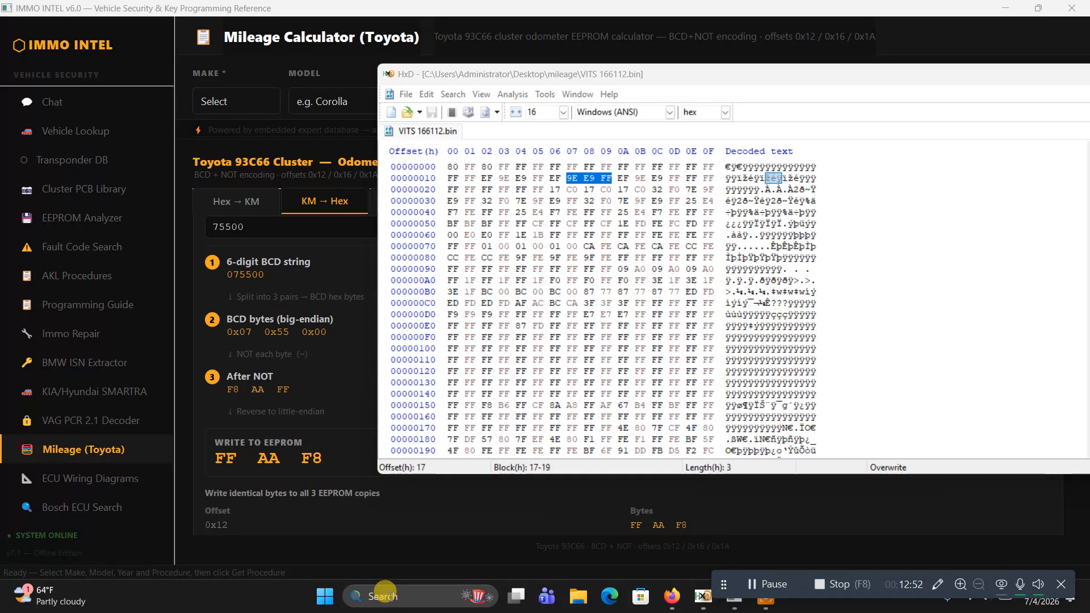
left_click(391, 597)
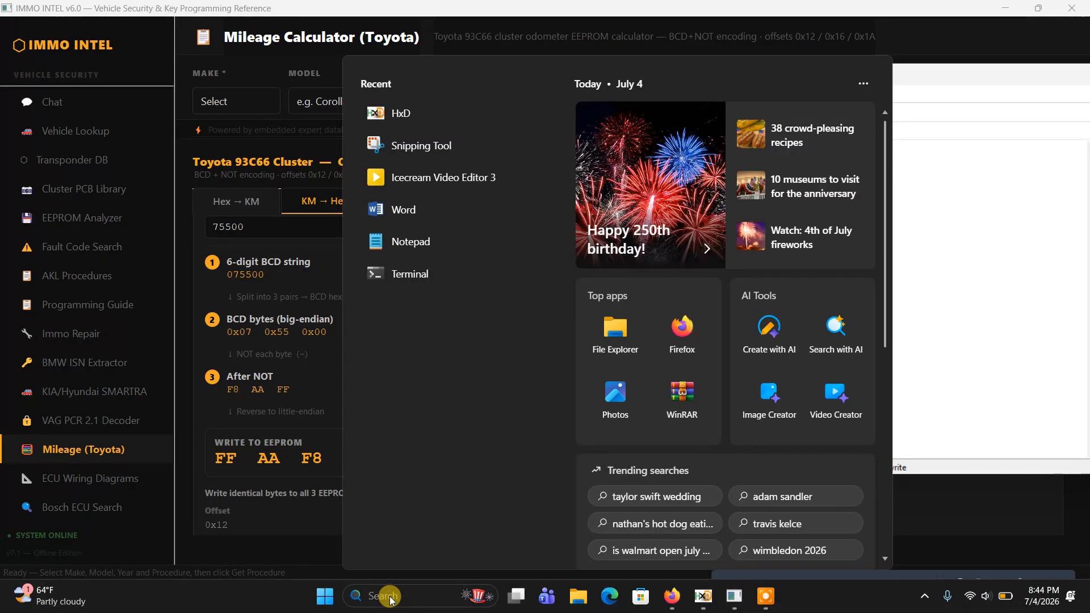
type("FF")
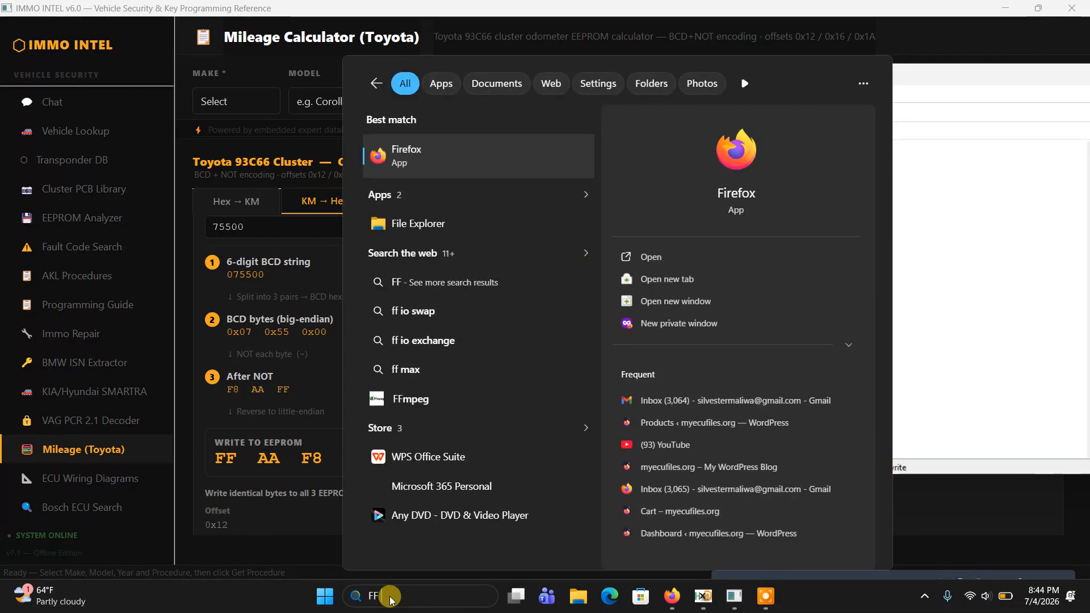
type(" AA F8")
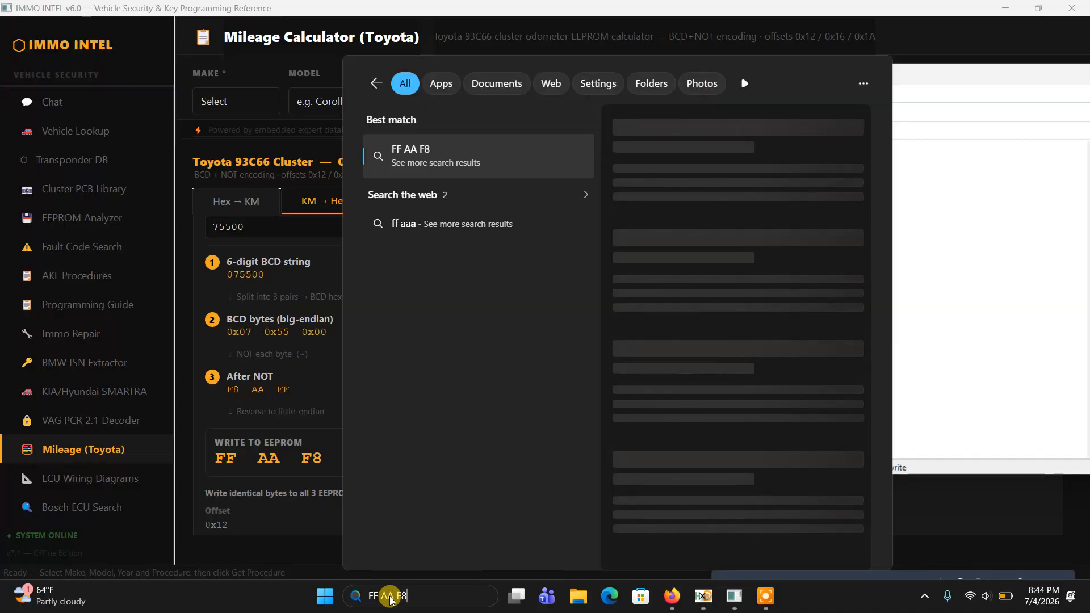
left_click_drag(414, 593, 361, 593)
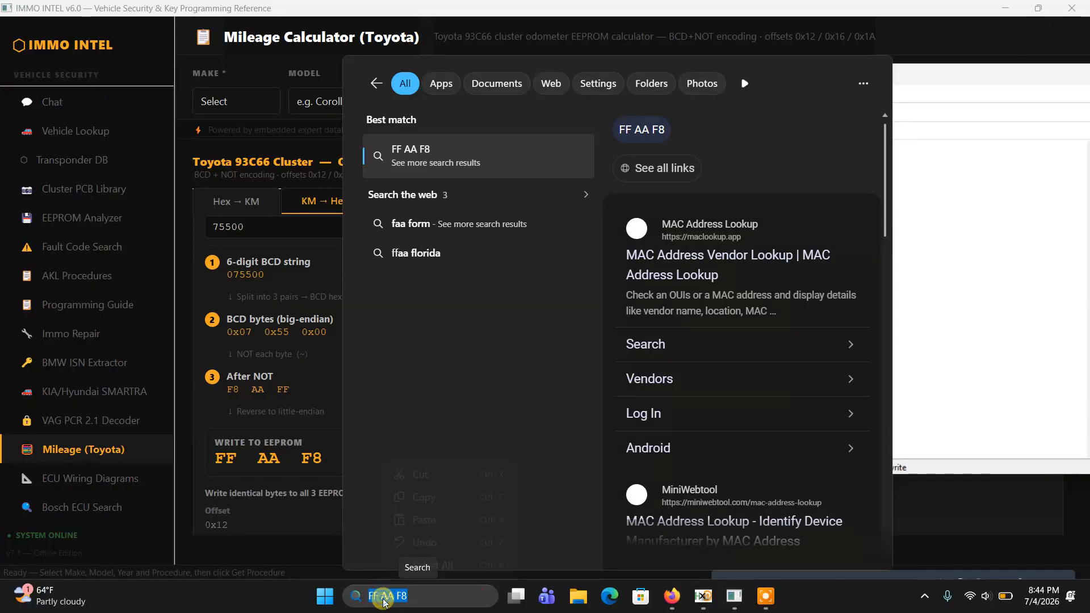
right_click(381, 593)
left_click(424, 502)
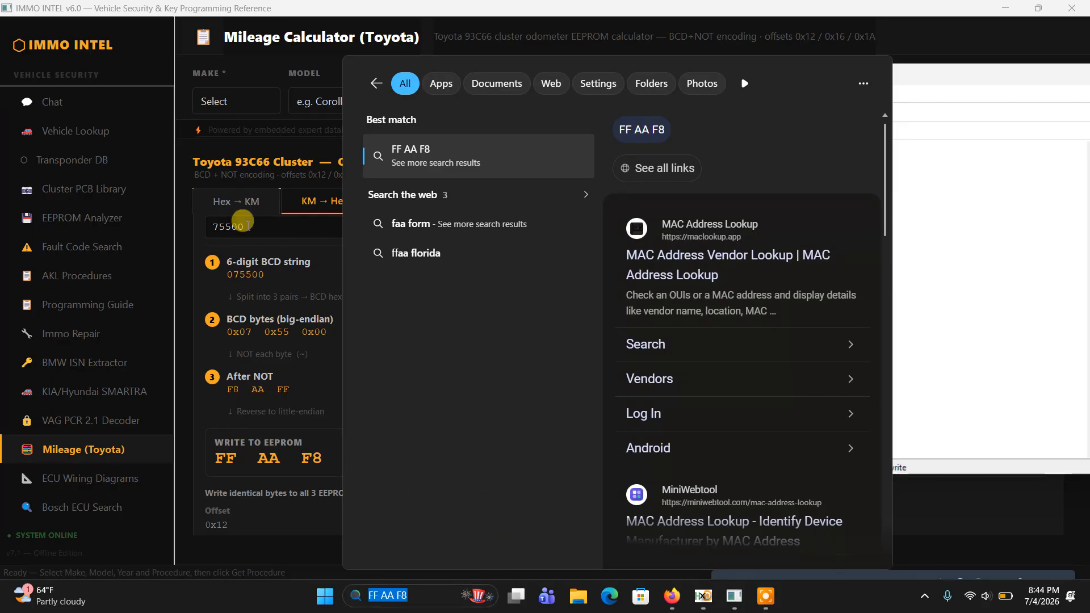
Decode FF AA F8 with the Hex → KM calculator and compare the result with the mileage entered in the KM → Hex calculator
left_click(235, 201)
left_click(298, 209)
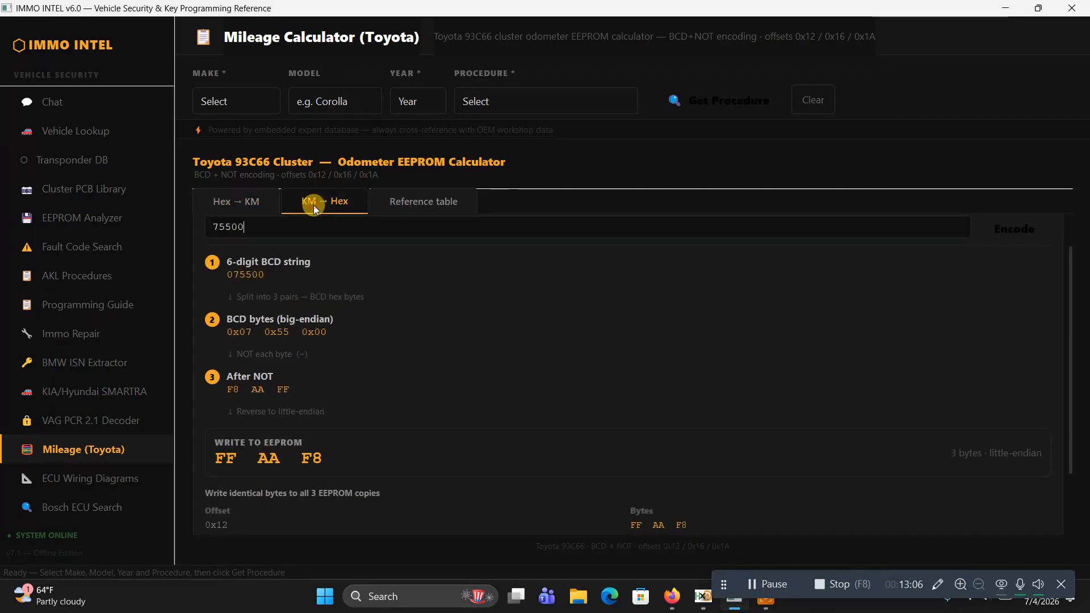
left_click(222, 232)
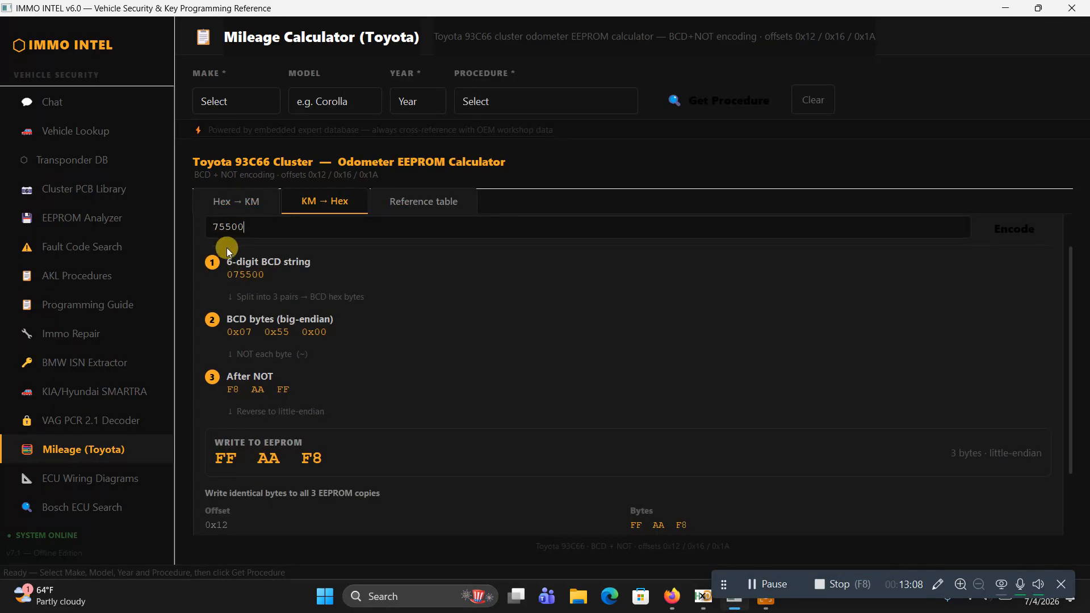
left_click(236, 203)
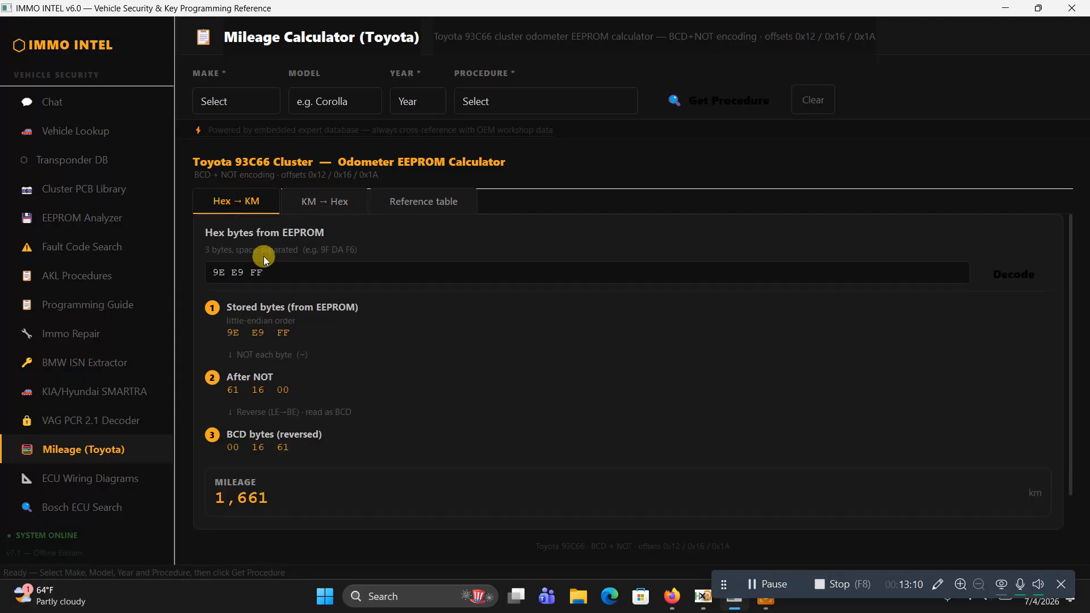
key("BackSpace")
key("BackSpace")
key("BackSpace")
key("BackSpace")
key("BackSpace")
key("BackSpace")
key("BackSpace")
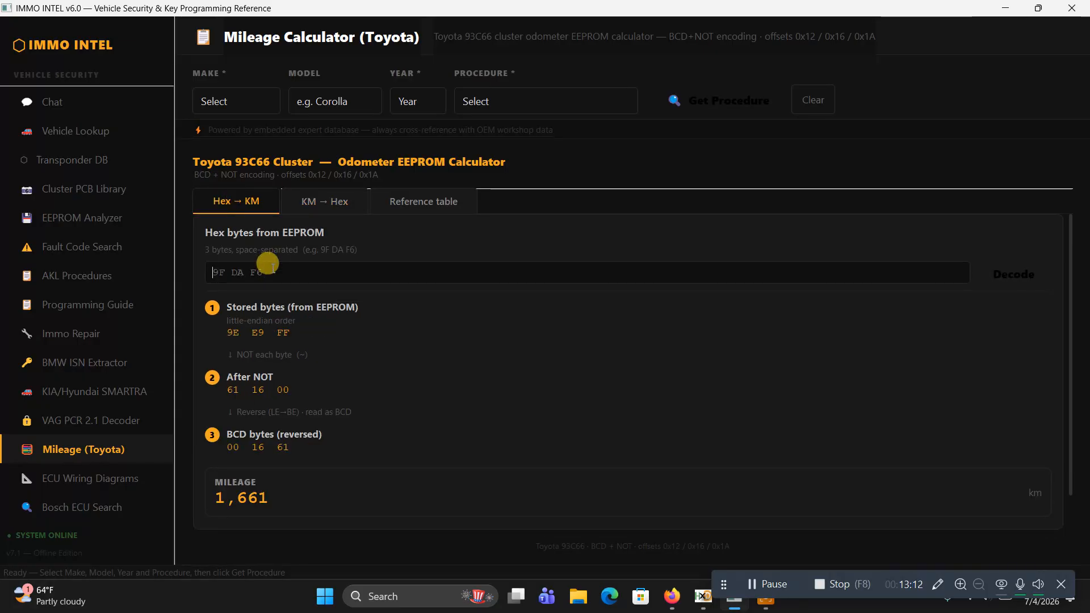
type("FF AA F8")
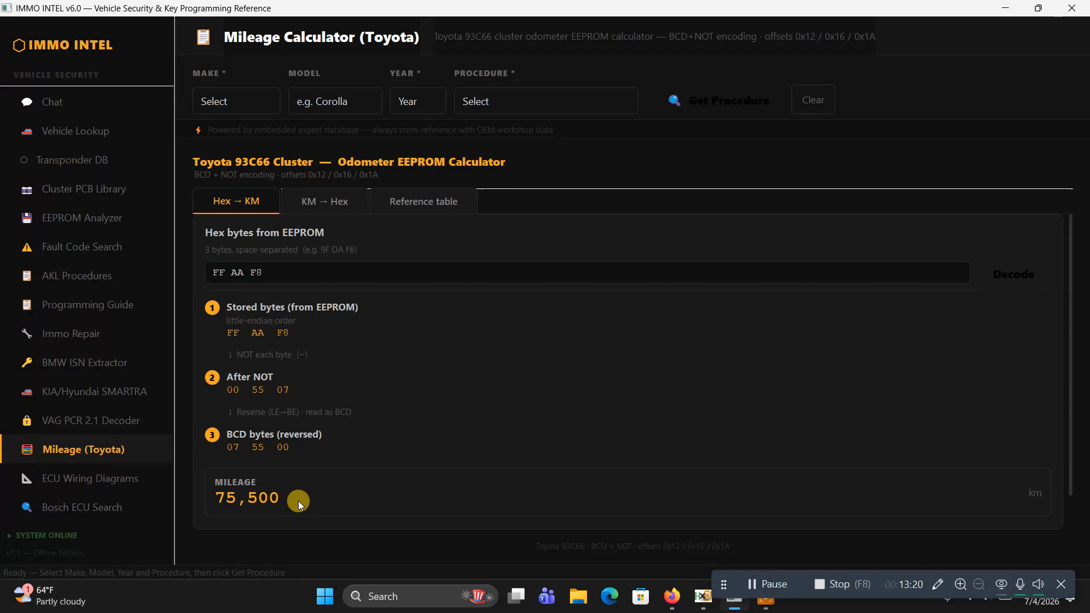
left_click(325, 210)
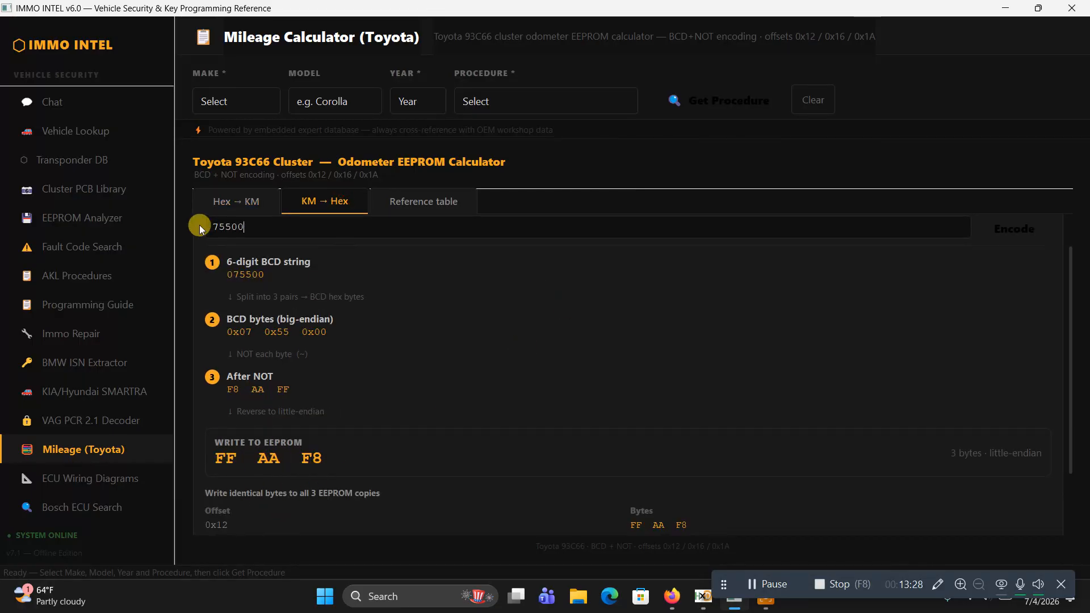
left_click(210, 201)
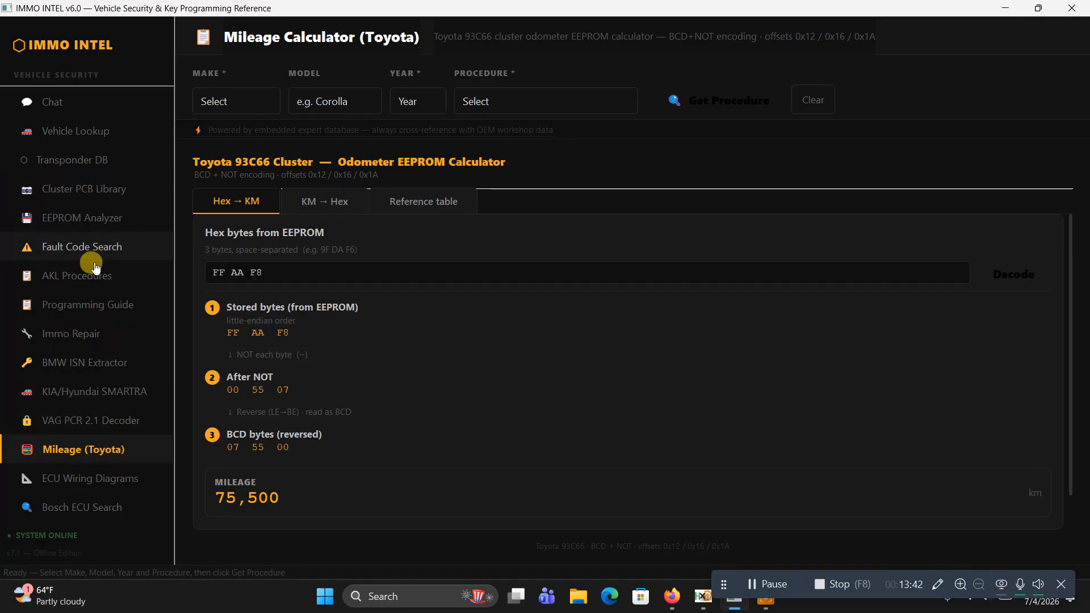
Get the All Keys Lost (AKL) procedure for a 2017 Volkswagen Golf VII from the Programming Guide
left_click(91, 305)
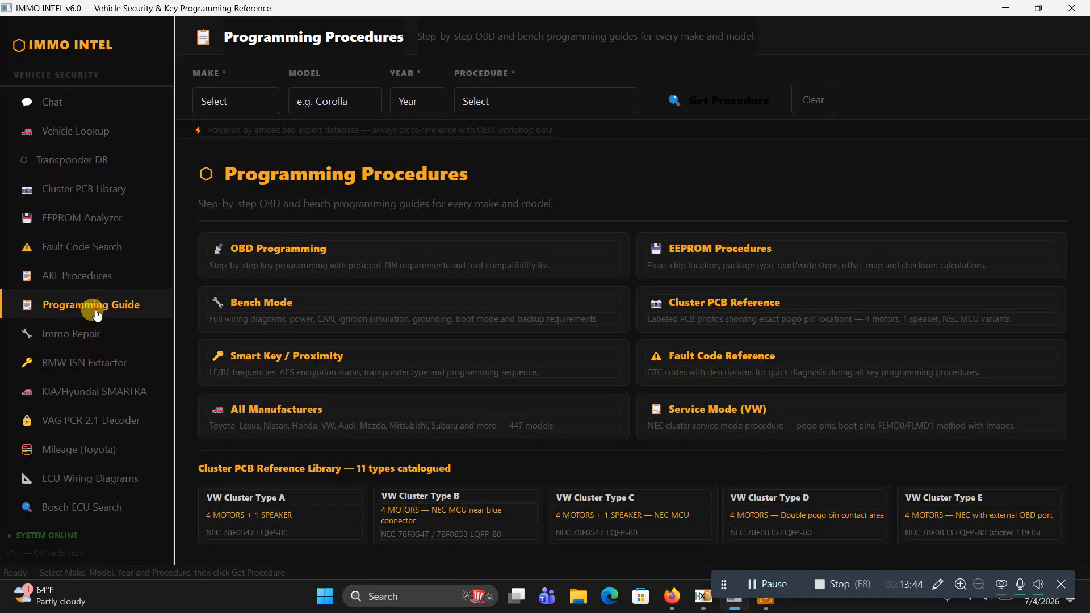
left_click(253, 102)
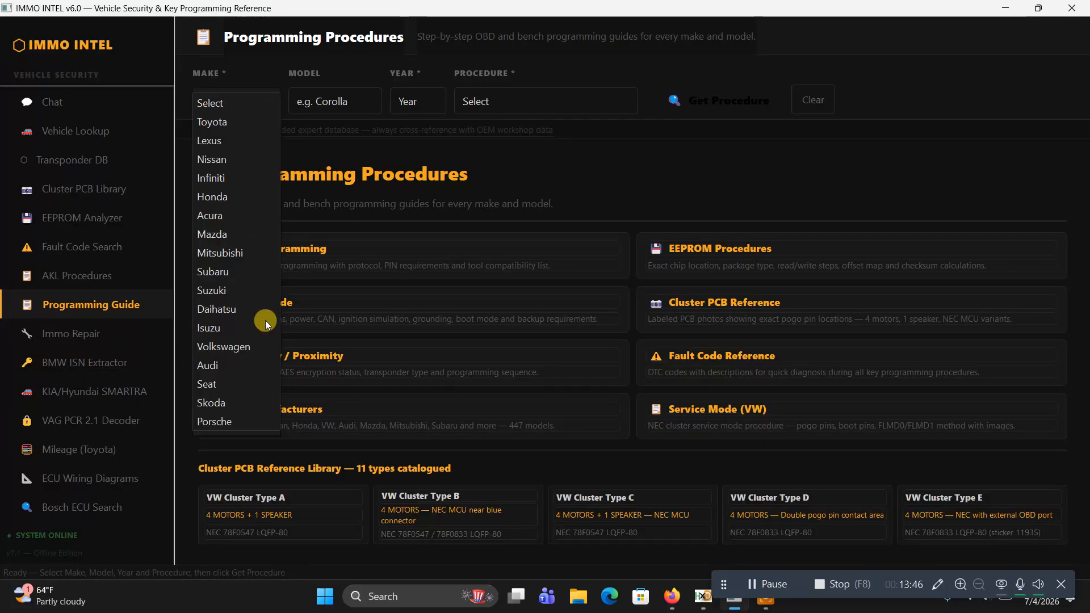
left_click(227, 347)
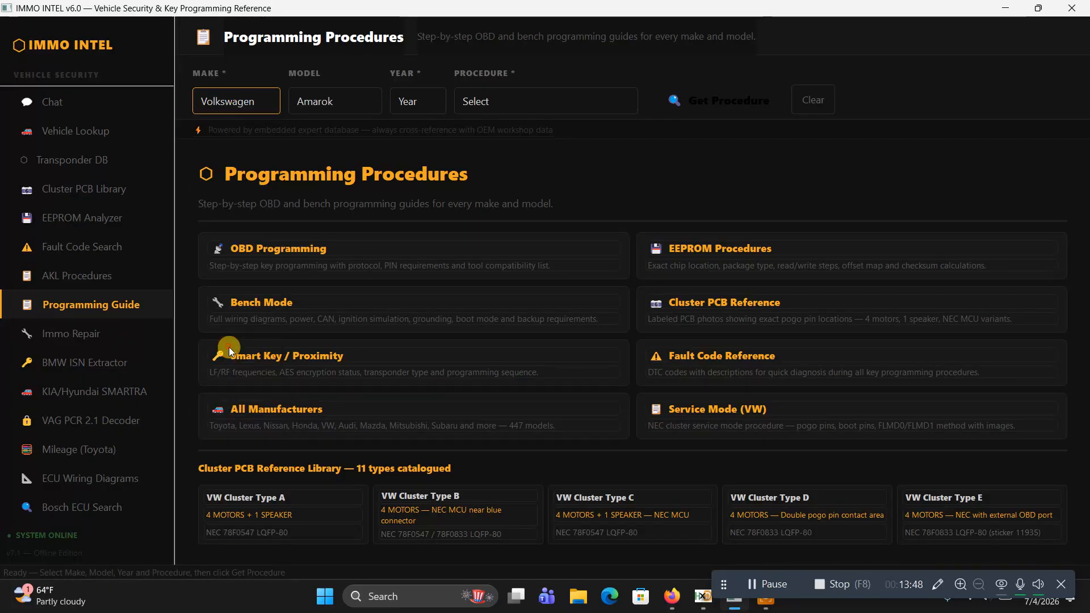
left_click(345, 101)
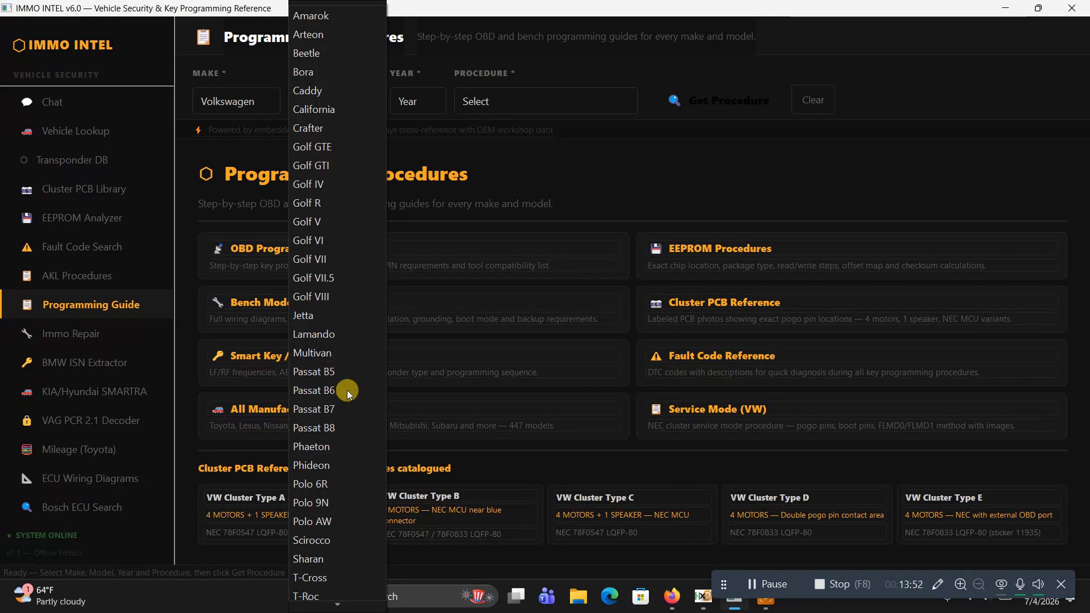
left_click(318, 261)
left_click(420, 102)
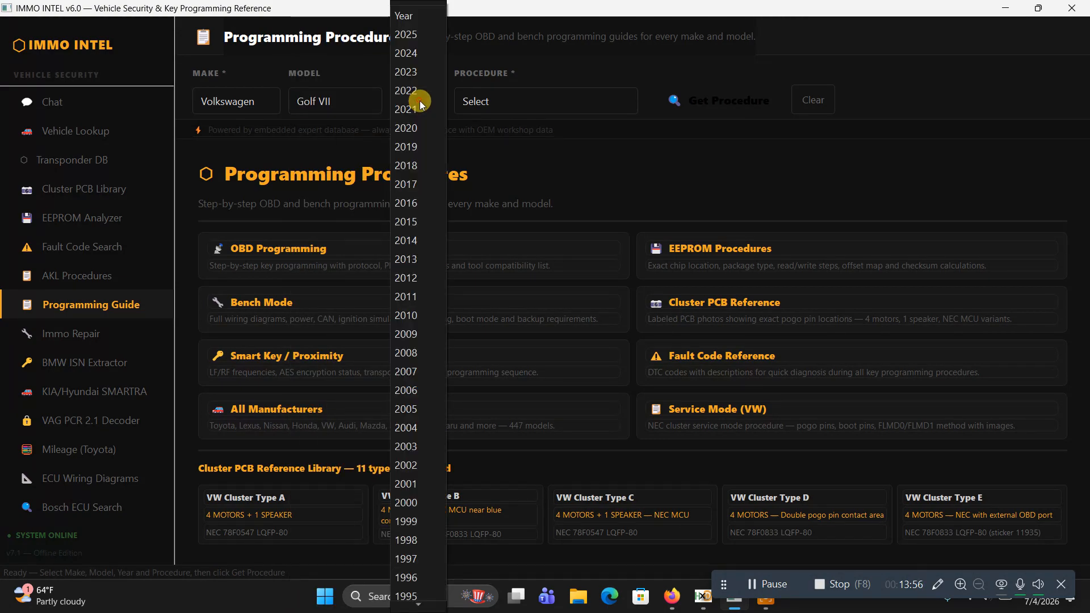
left_click(415, 186)
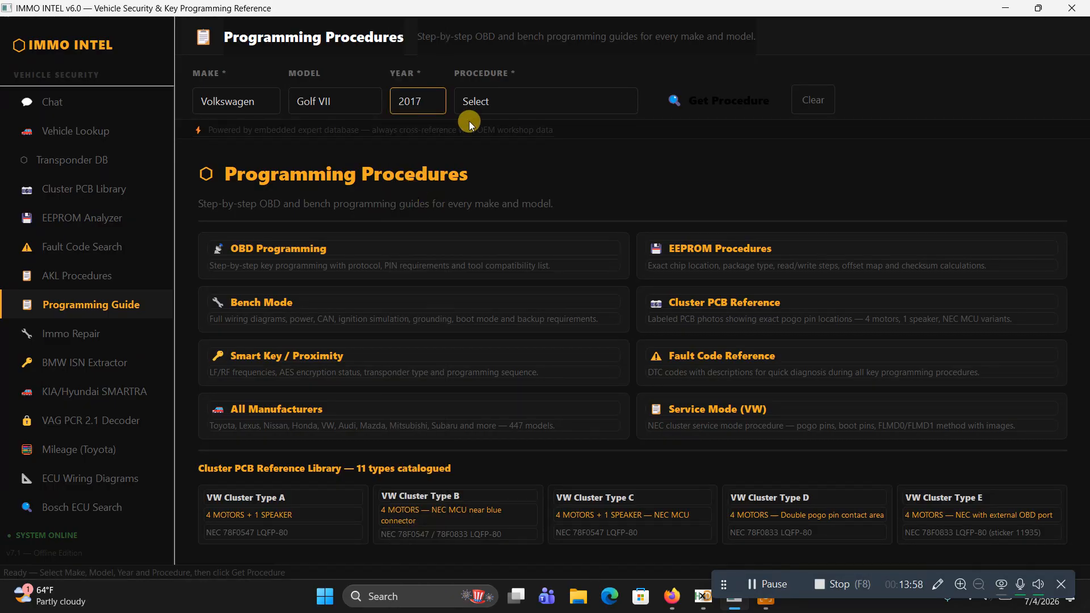
left_click(486, 105)
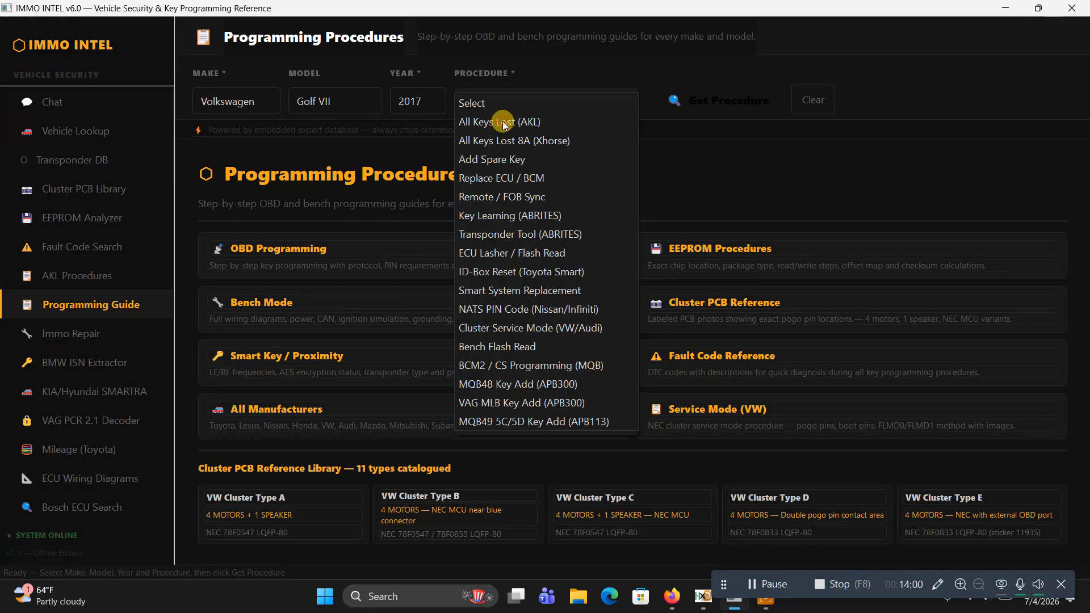
left_click(502, 121)
left_click(674, 101)
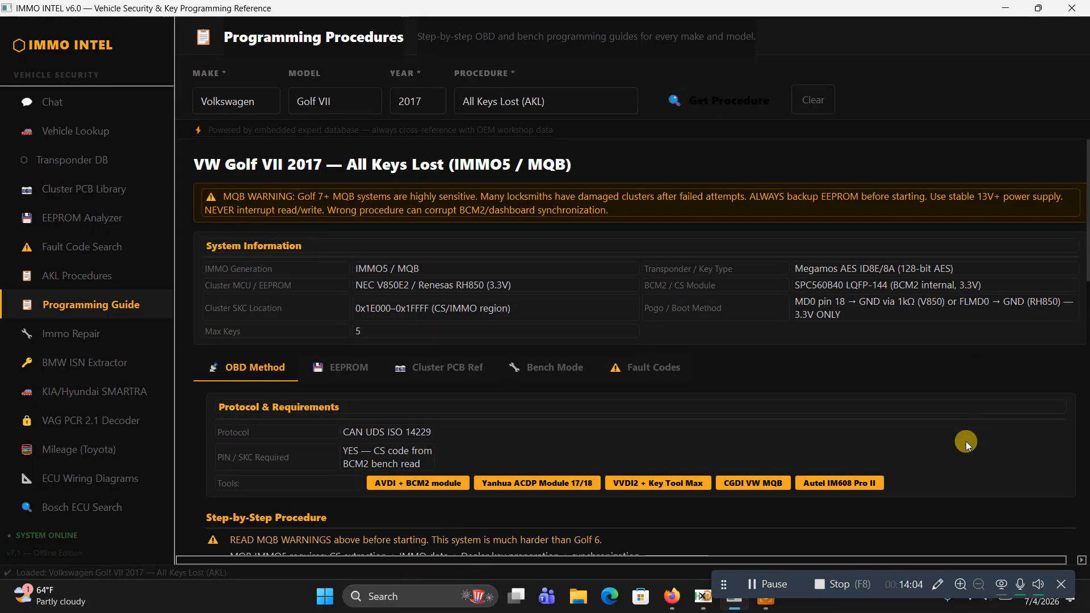
Read through the OBD method's requirements, step-by-step procedure, common problems and key-add instructions for the Golf VII
scroll(966, 441, "down", 3)
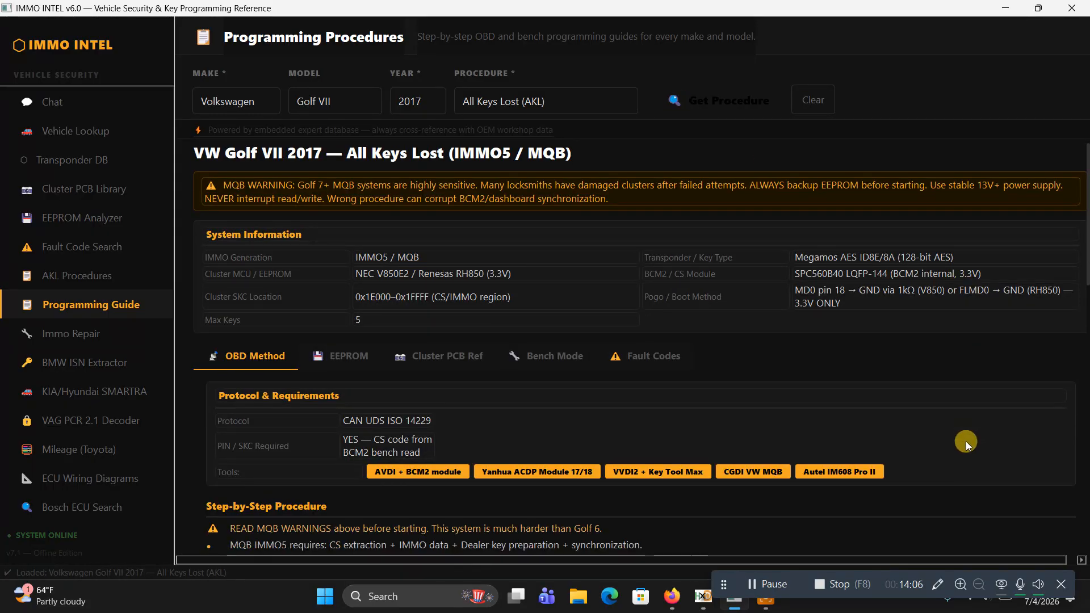
scroll(965, 441, "down", 3)
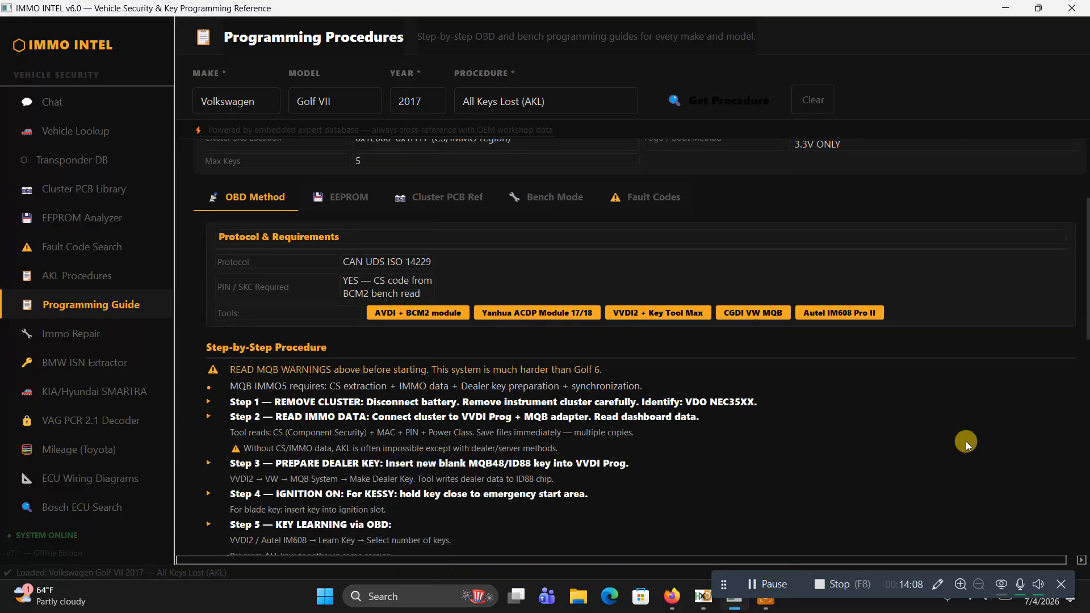
scroll(966, 441, "down", 5)
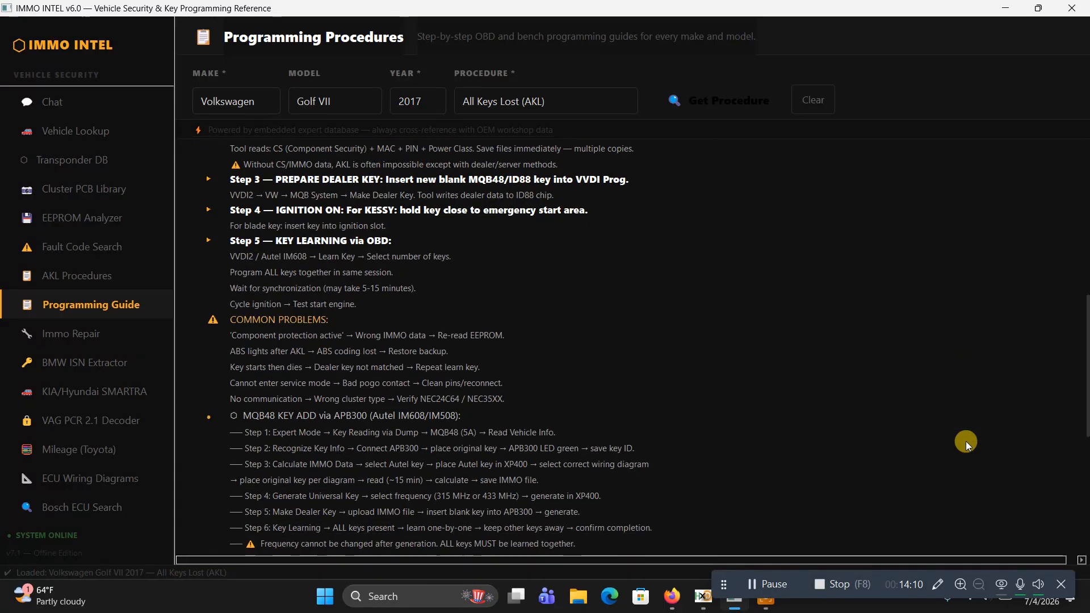
scroll(965, 441, "up", 3)
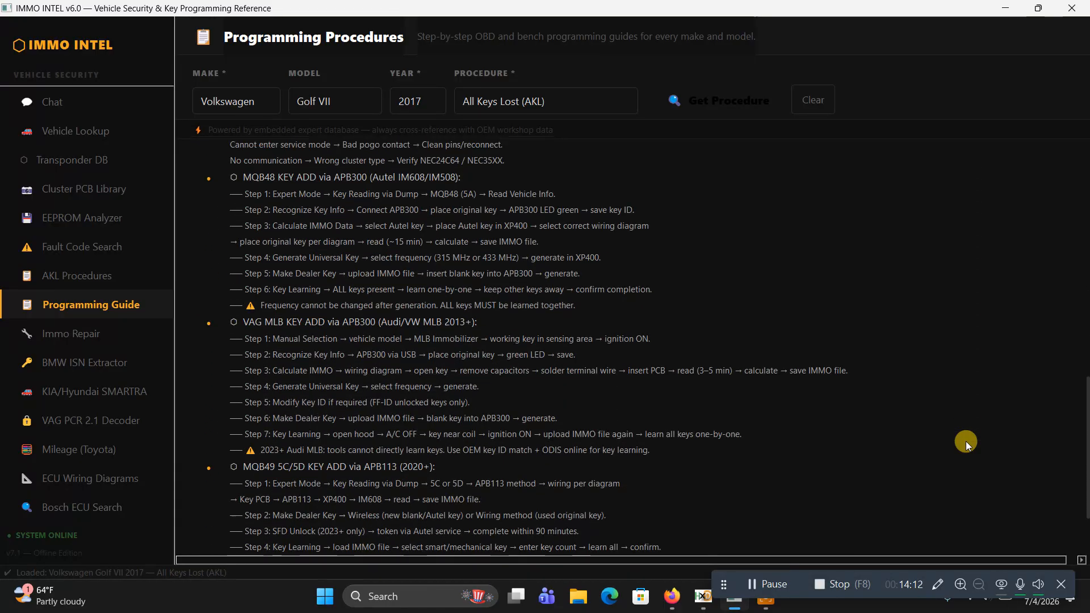
scroll(965, 441, "up", 3)
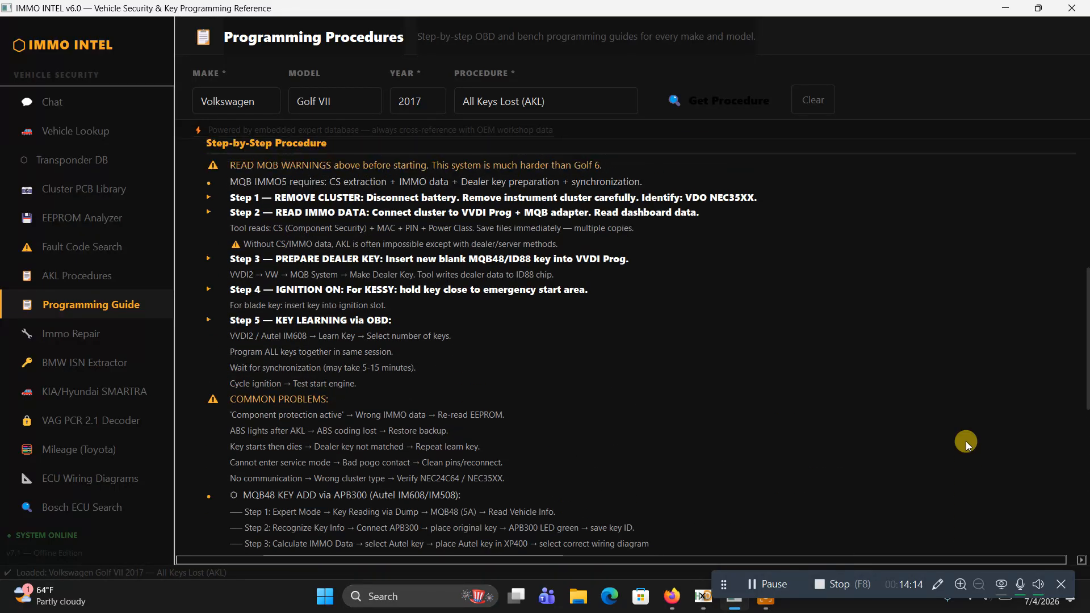